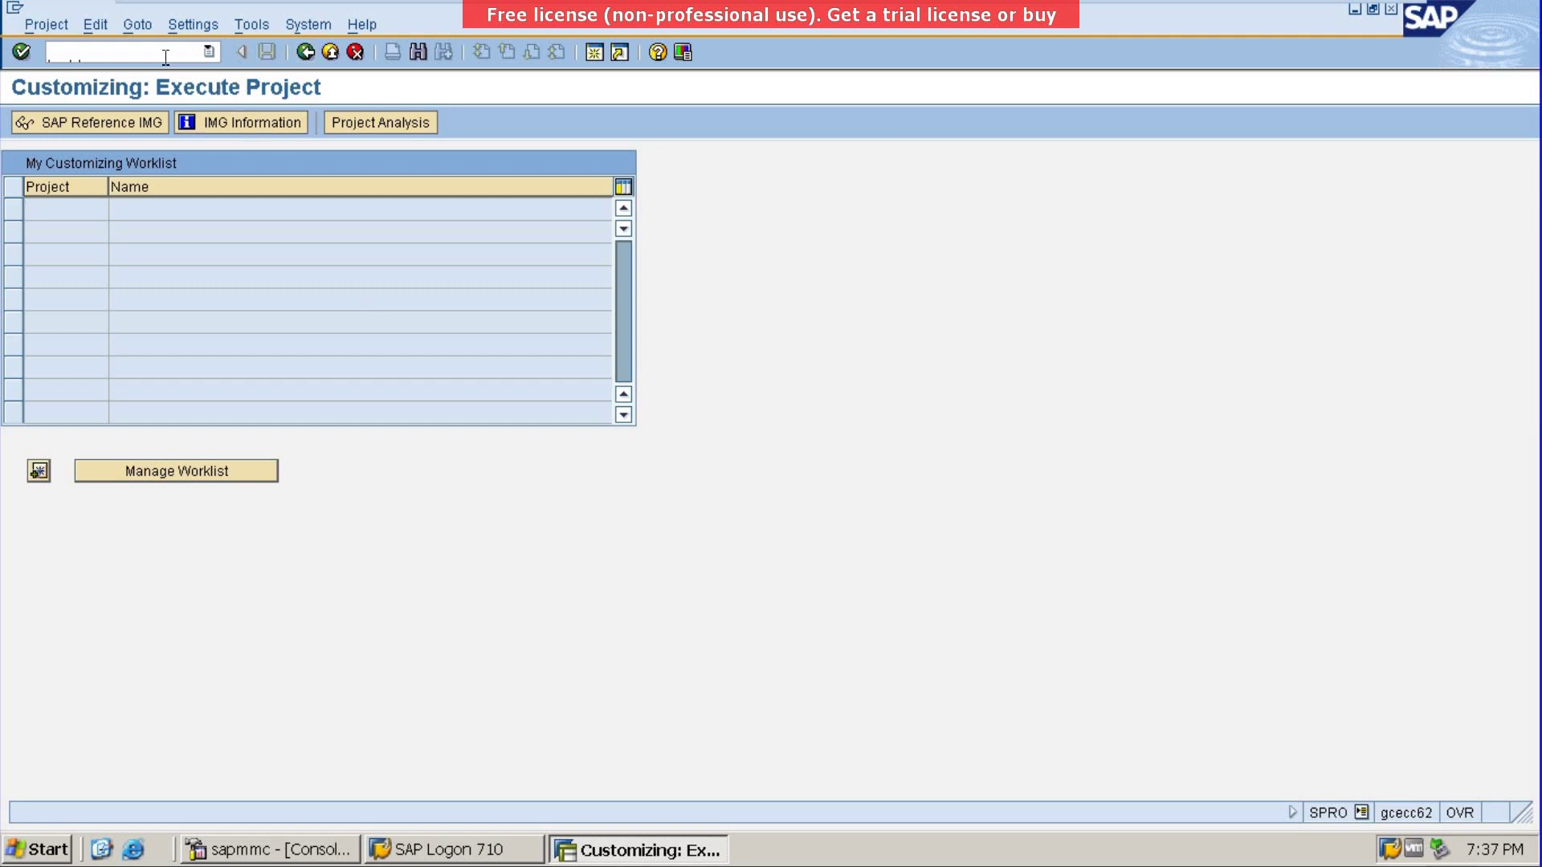
Step: Enter /n in the command field to leave the project and reach SAP Easy Access
{"action": "left_click", "coordinate": [166, 53]}
{"action": "type", "text": "/n"}
{"action": "key", "text": "Return"}
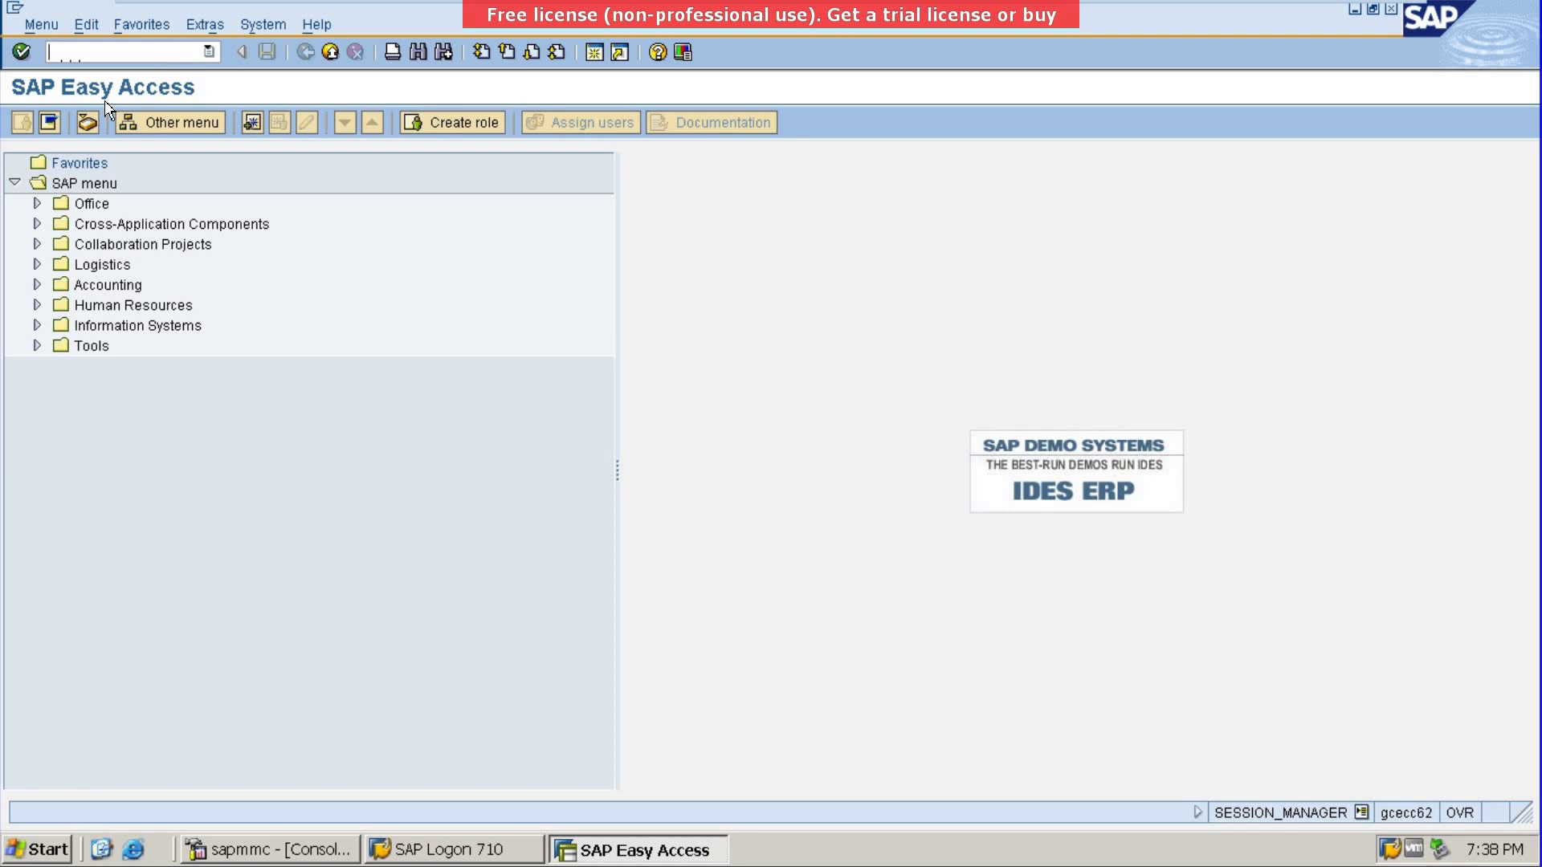
Step: Open Notepad and type the headings Asset and Liability on separate lines
{"action": "left_click", "coordinate": [35, 853]}
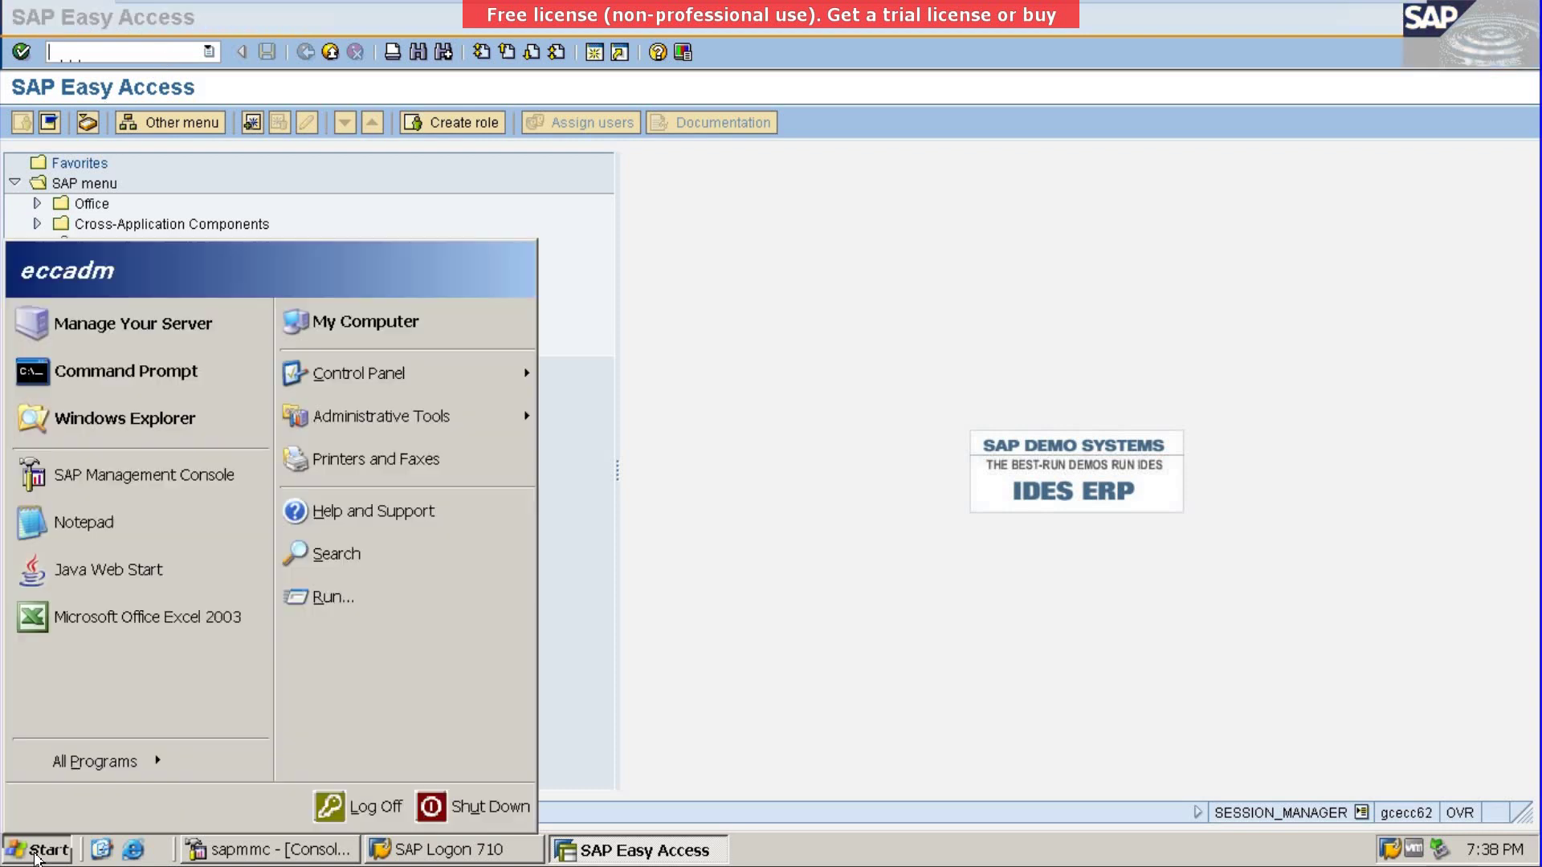
{"action": "left_click", "coordinate": [129, 531]}
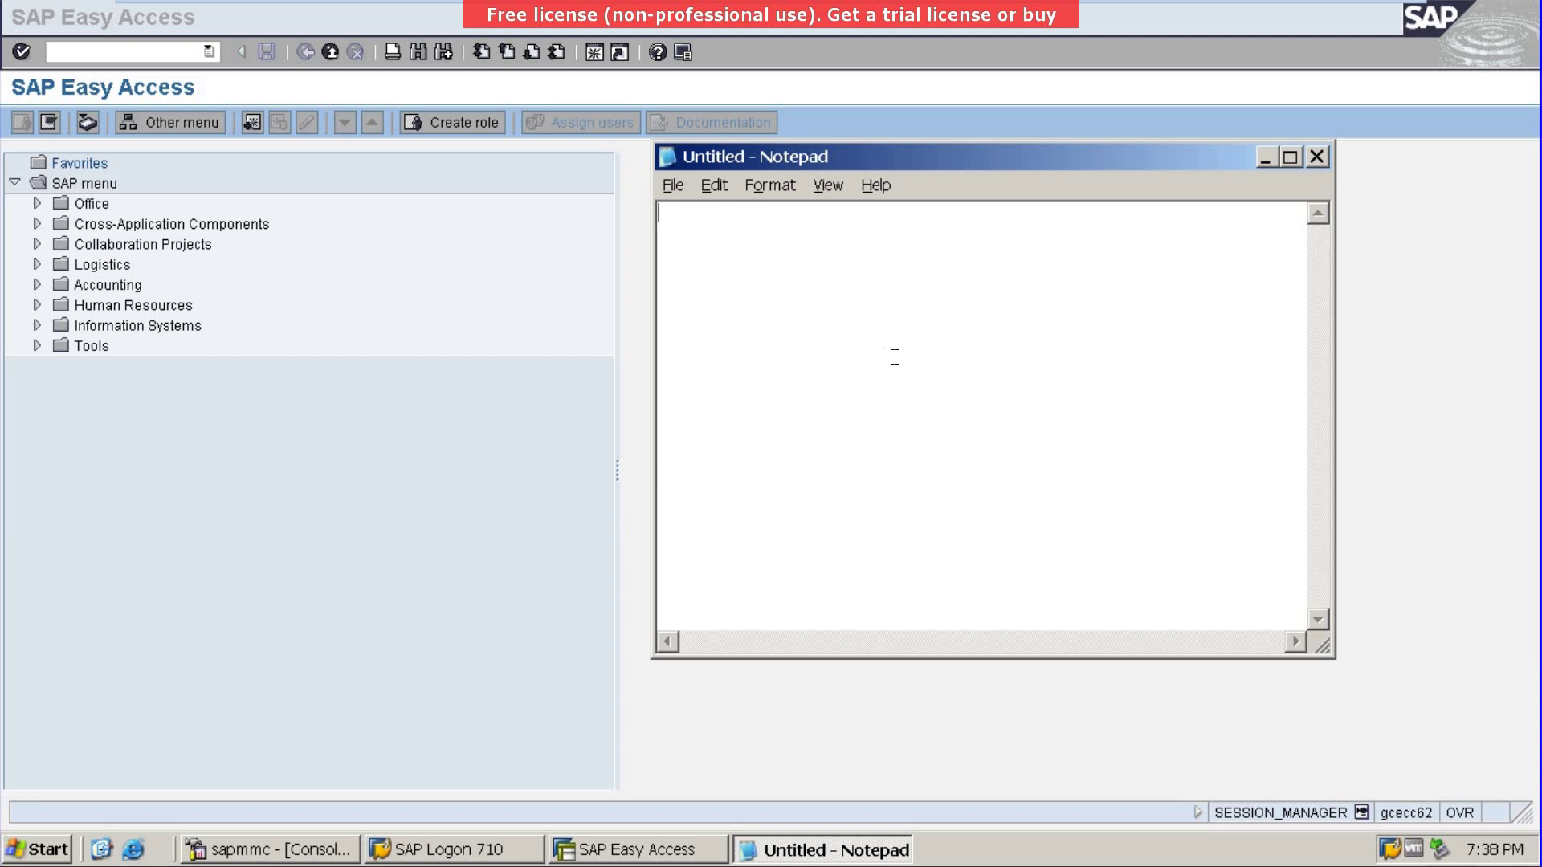
{"action": "type", "text": "Asset"}
{"action": "key", "text": "Return"}
{"action": "key", "text": "Return"}
{"action": "type", "text": "Liability"}
Step: Add Fixed Asset on a new line under Asset
{"action": "left_click", "coordinate": [800, 212]}
{"action": "key", "text": "Return"}
{"action": "key", "text": "Return"}
{"action": "type", "text": "Fi"}
{"action": "key", "text": "BackSpace"}
{"action": "key", "text": "BackSpace"}
{"action": "type", "text": "Fixed "}
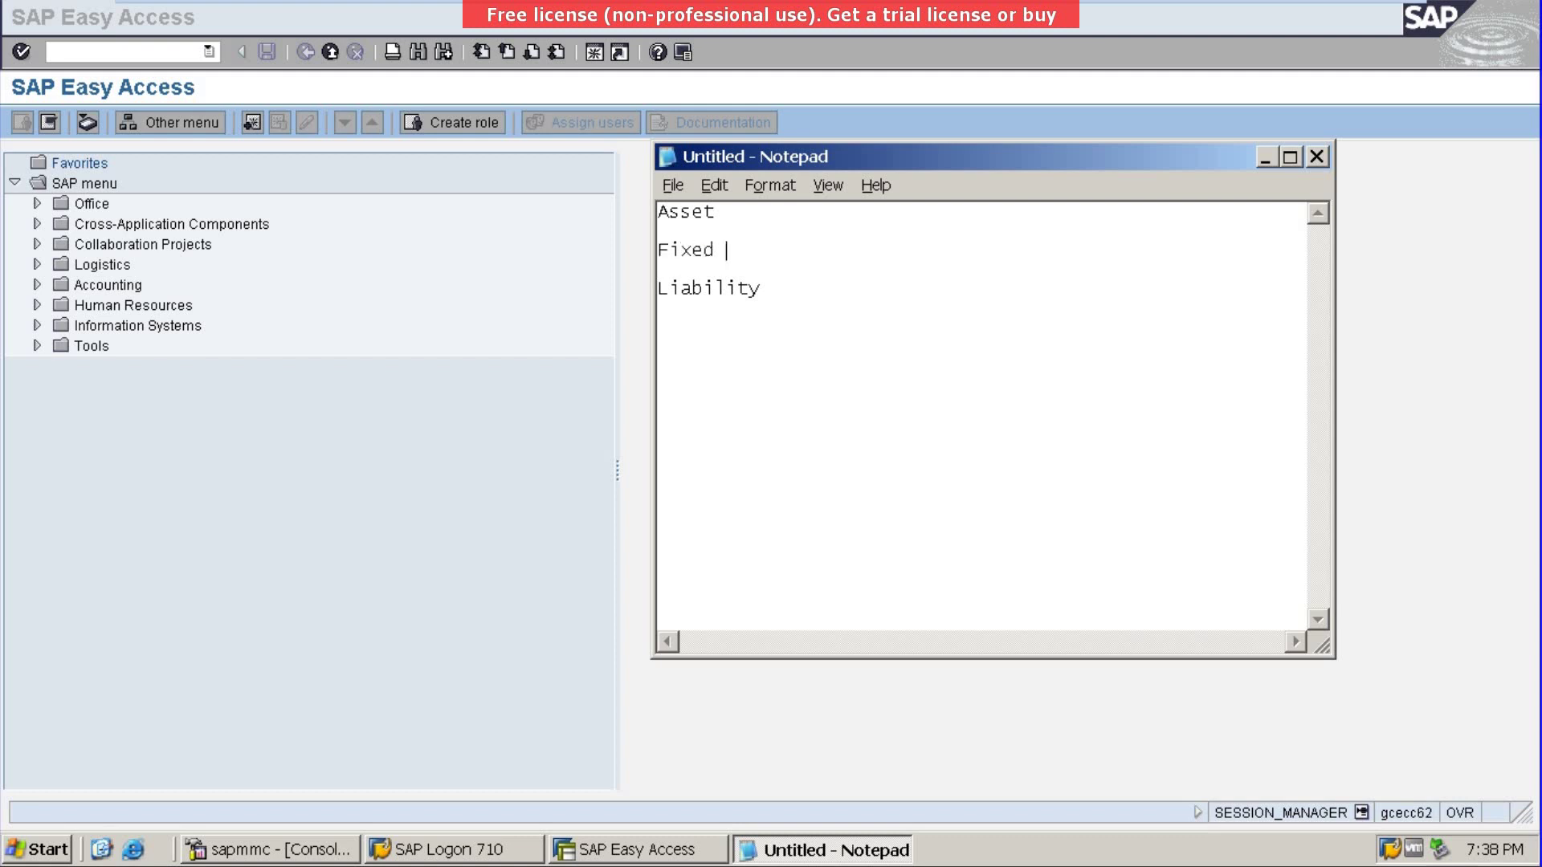
{"action": "type", "text": "Asset"}
{"action": "key", "text": "Return"}
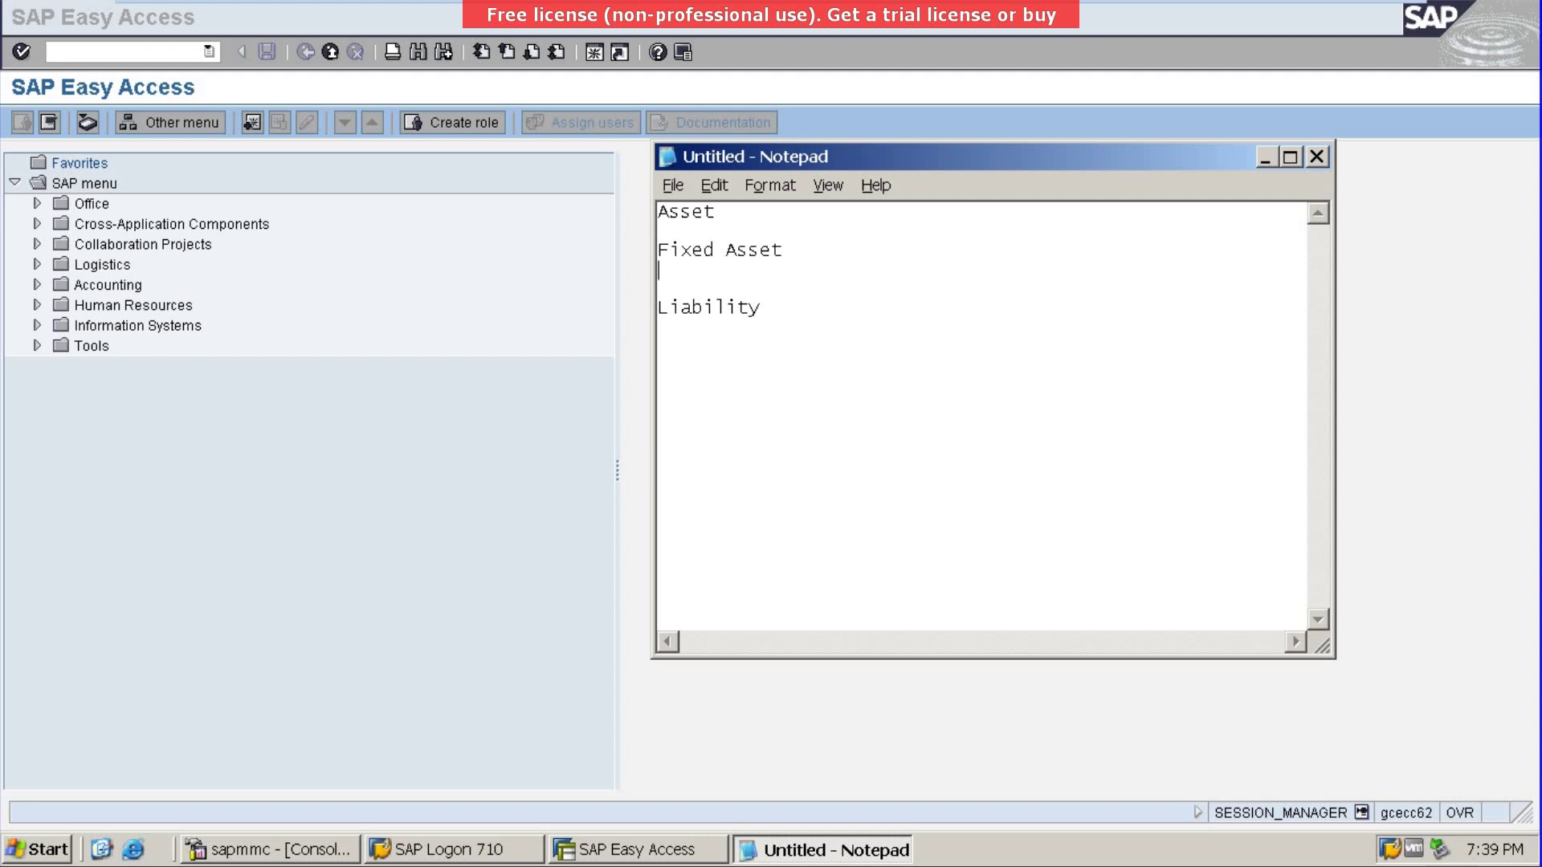
Step: Add Cash & Bank and Others under Fixed Asset, and start typing Caital under Liability
{"action": "type", "text": "Cash & Bank"}
{"action": "key", "text": "Return"}
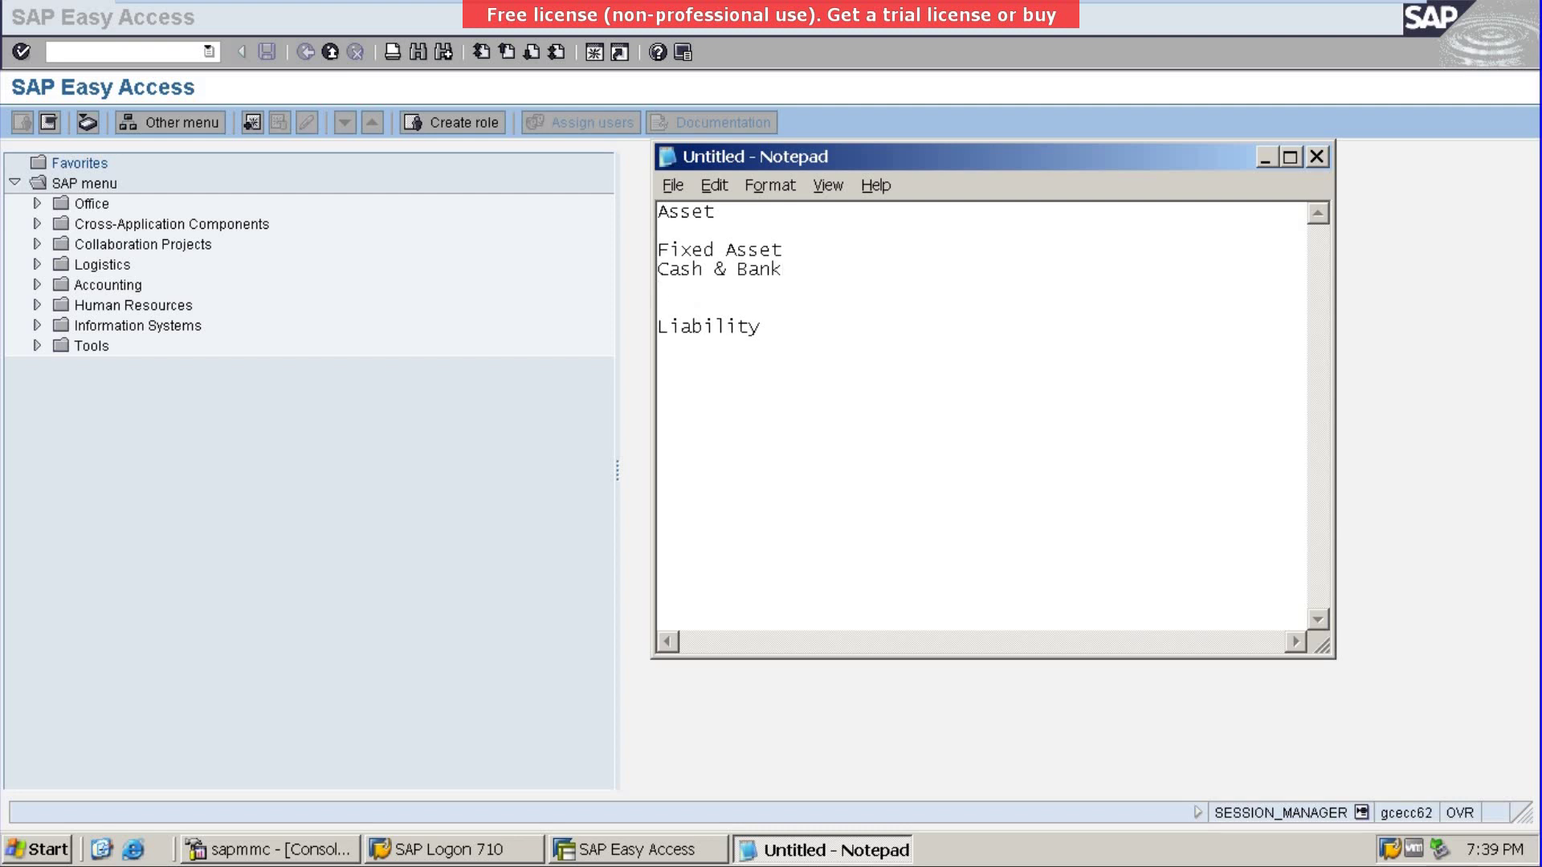
{"action": "type", "text": "Othe"}
{"action": "key", "text": "BackSpace"}
{"action": "key", "text": "BackSpace"}
{"action": "type", "text": "hers"}
{"action": "key", "text": "Return"}
{"action": "type", "text": "Caital"}
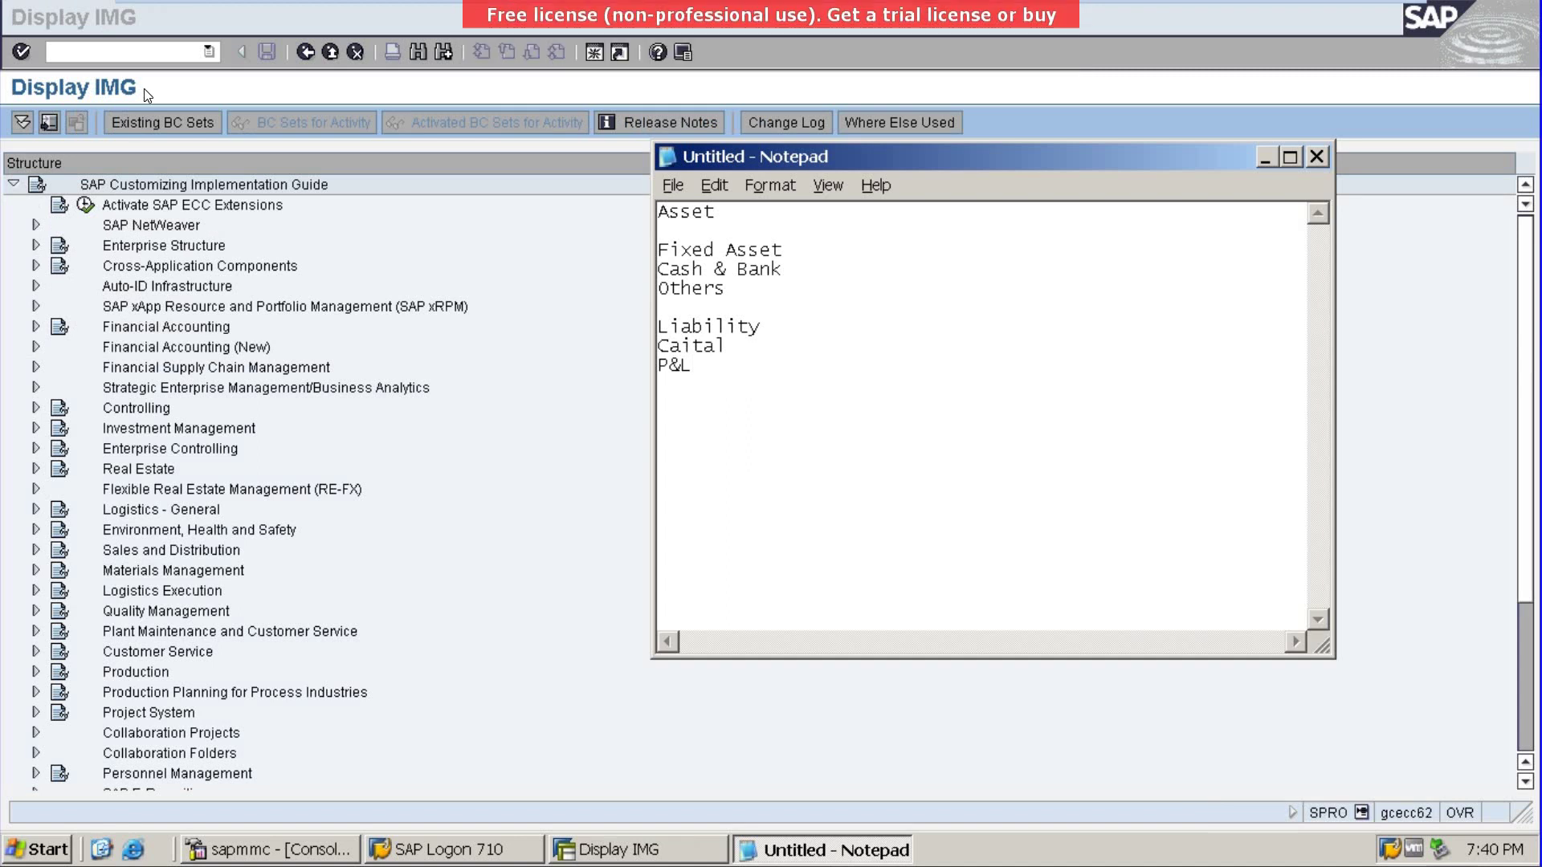
Step: In SPRO, expand Financial Accounting > General Ledger > Business Transactions > Closing > Document and run Define Financial Statement Versions
{"action": "left_click", "coordinate": [1263, 158]}
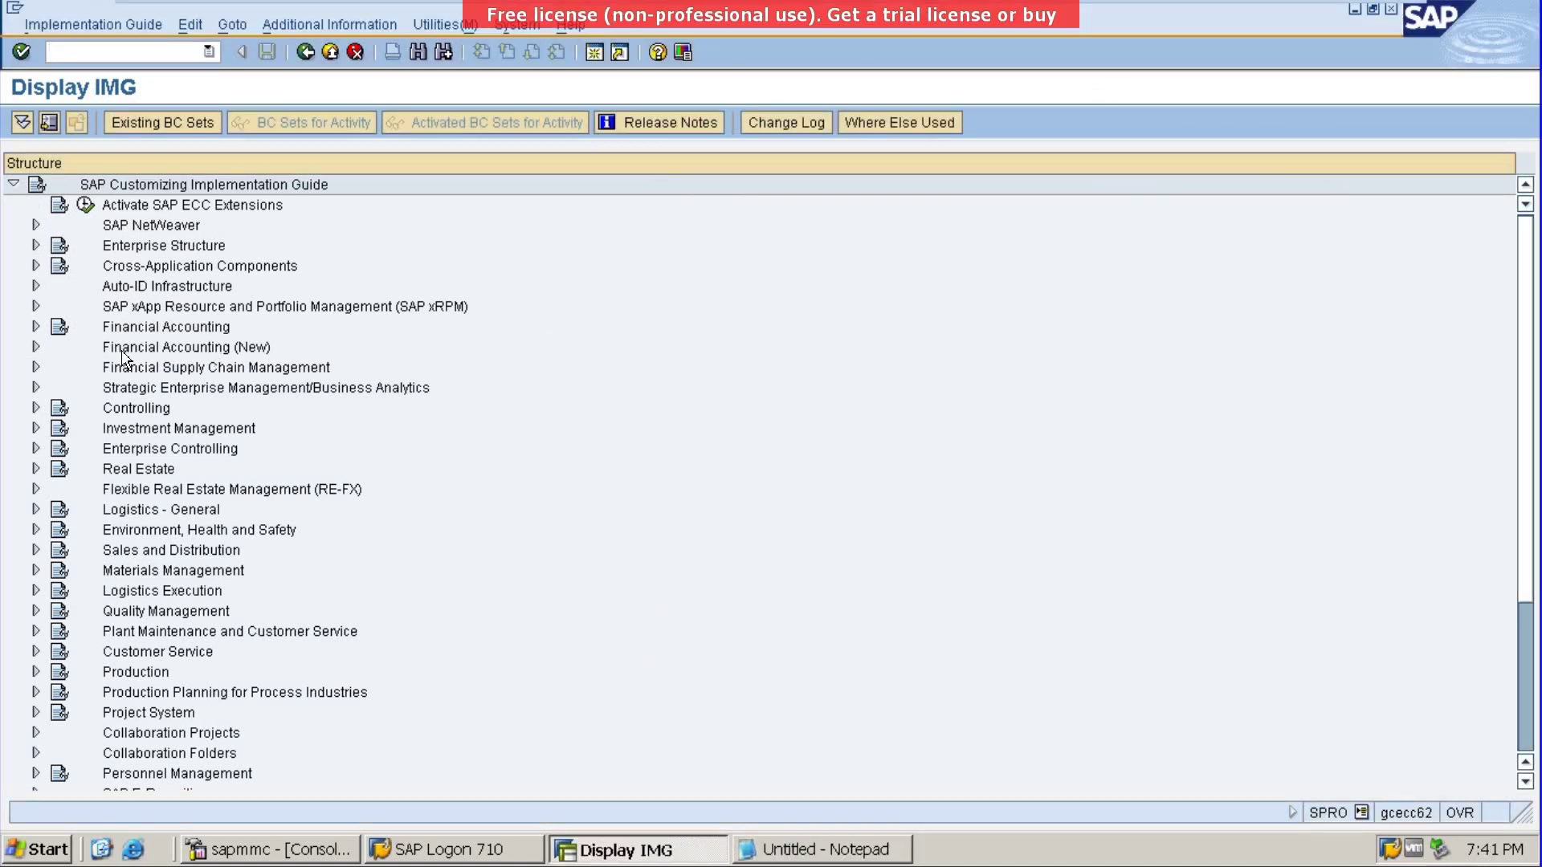
{"action": "left_click", "coordinate": [36, 326]}
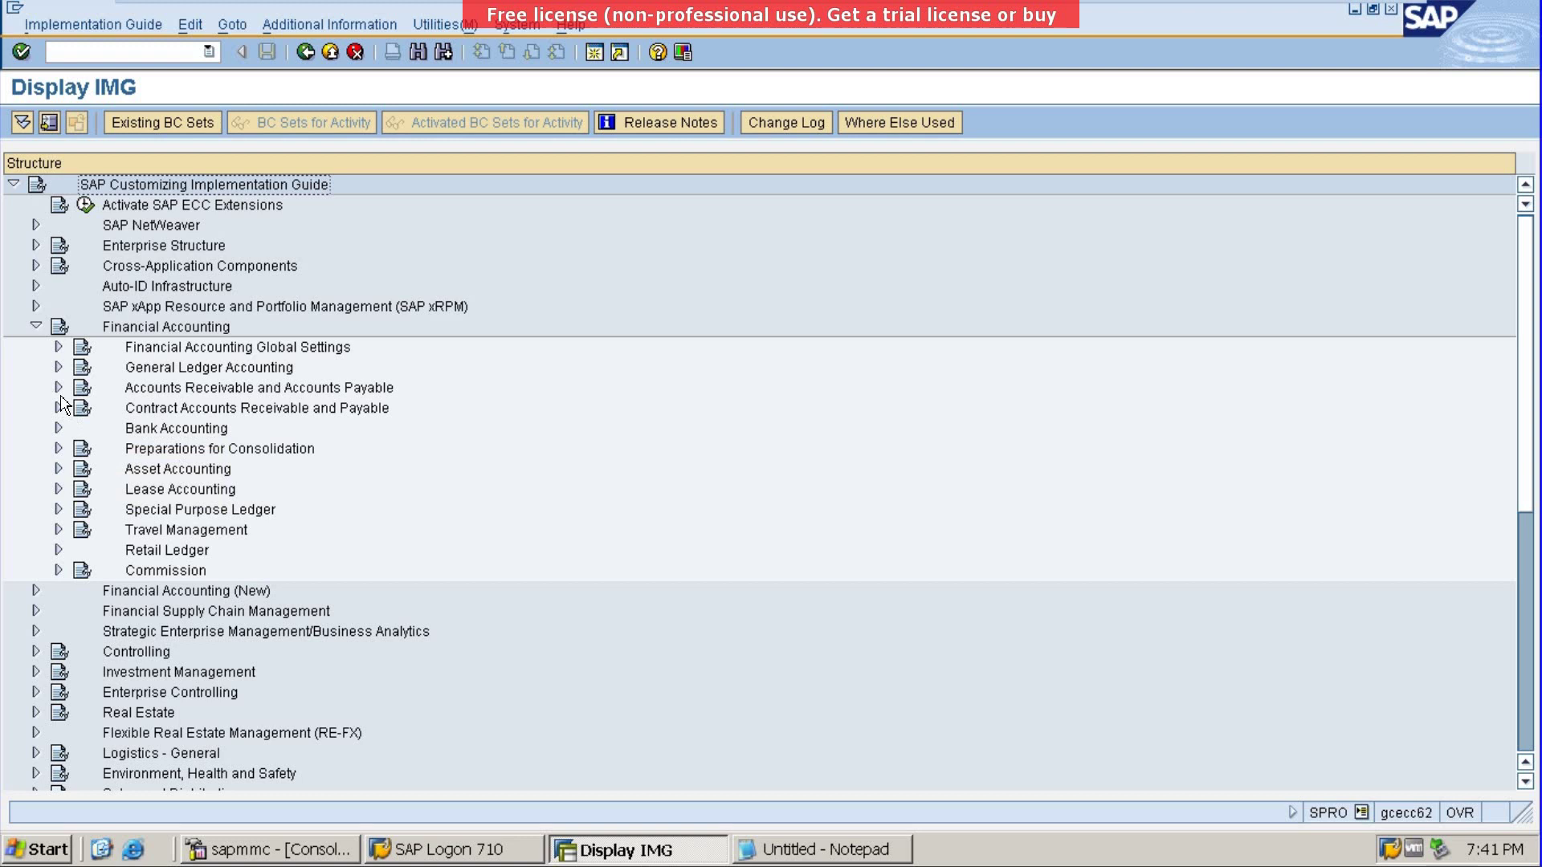
{"action": "left_click", "coordinate": [55, 369]}
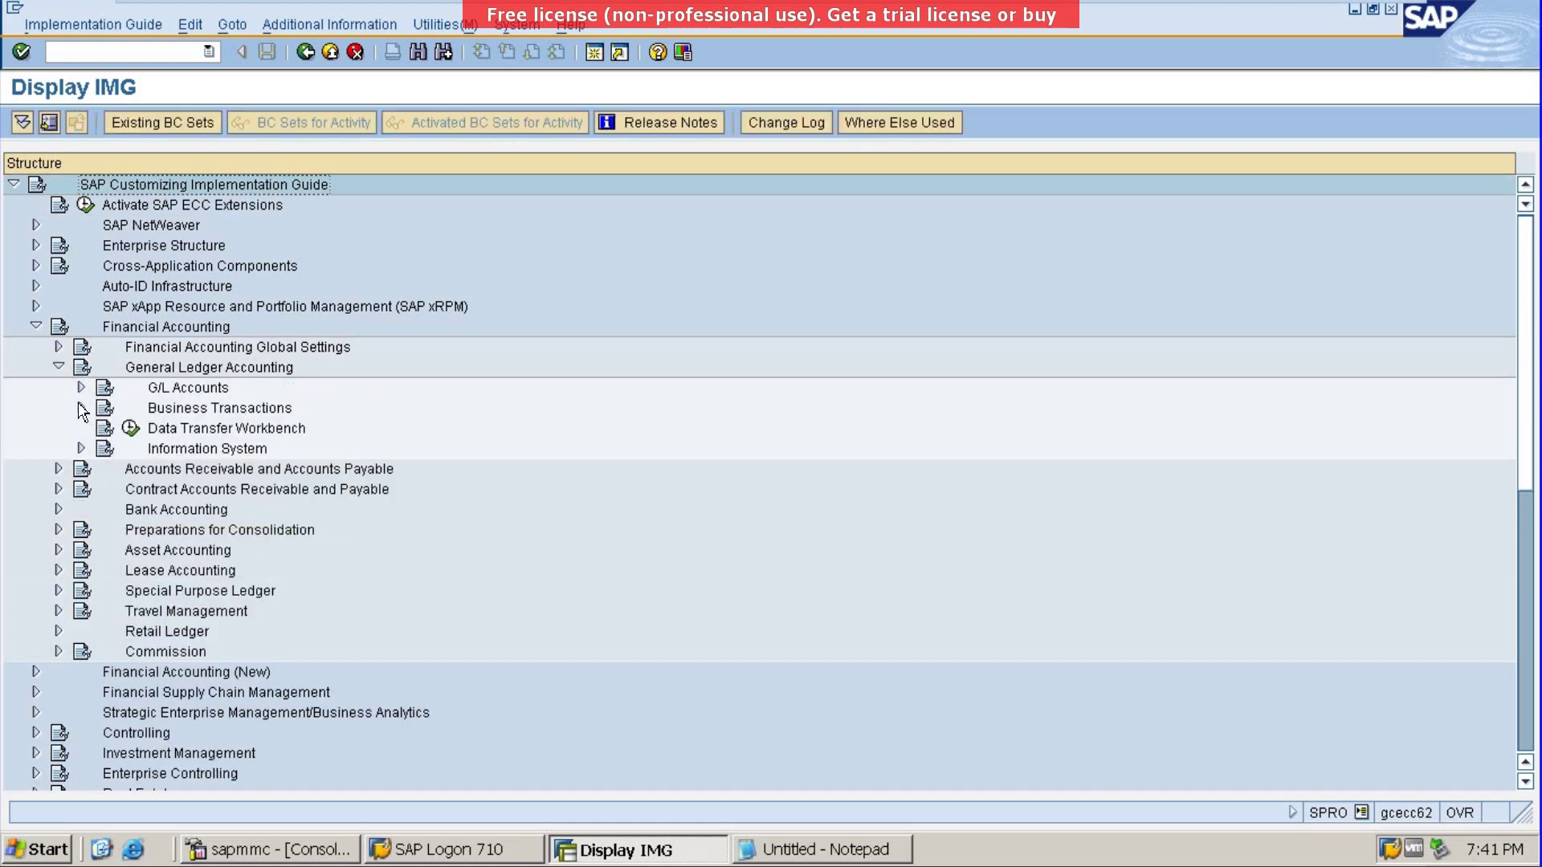
{"action": "left_click", "coordinate": [81, 408]}
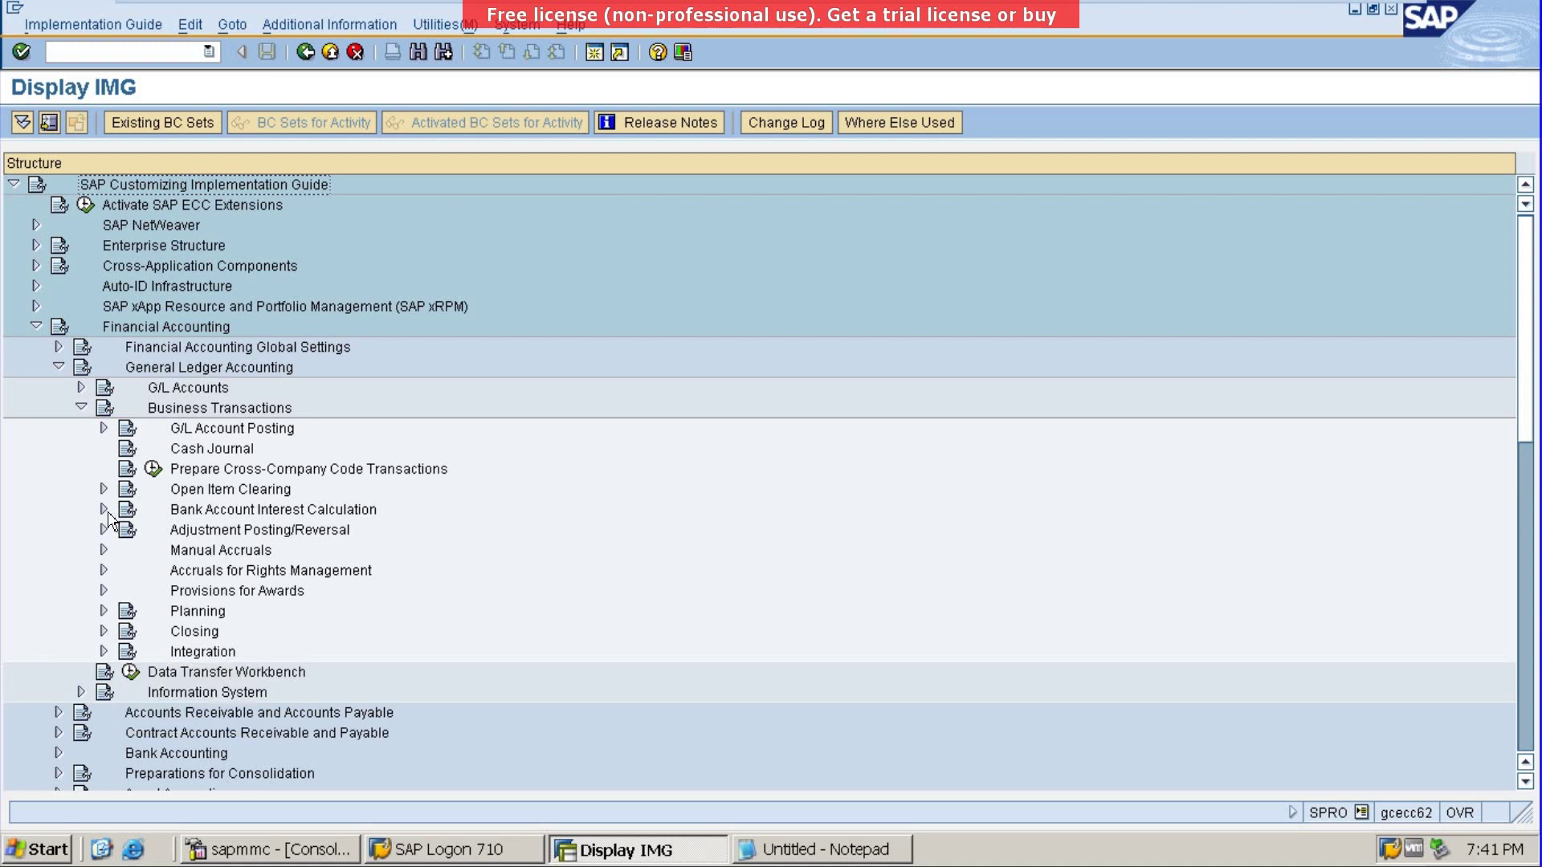
{"action": "left_click", "coordinate": [104, 632]}
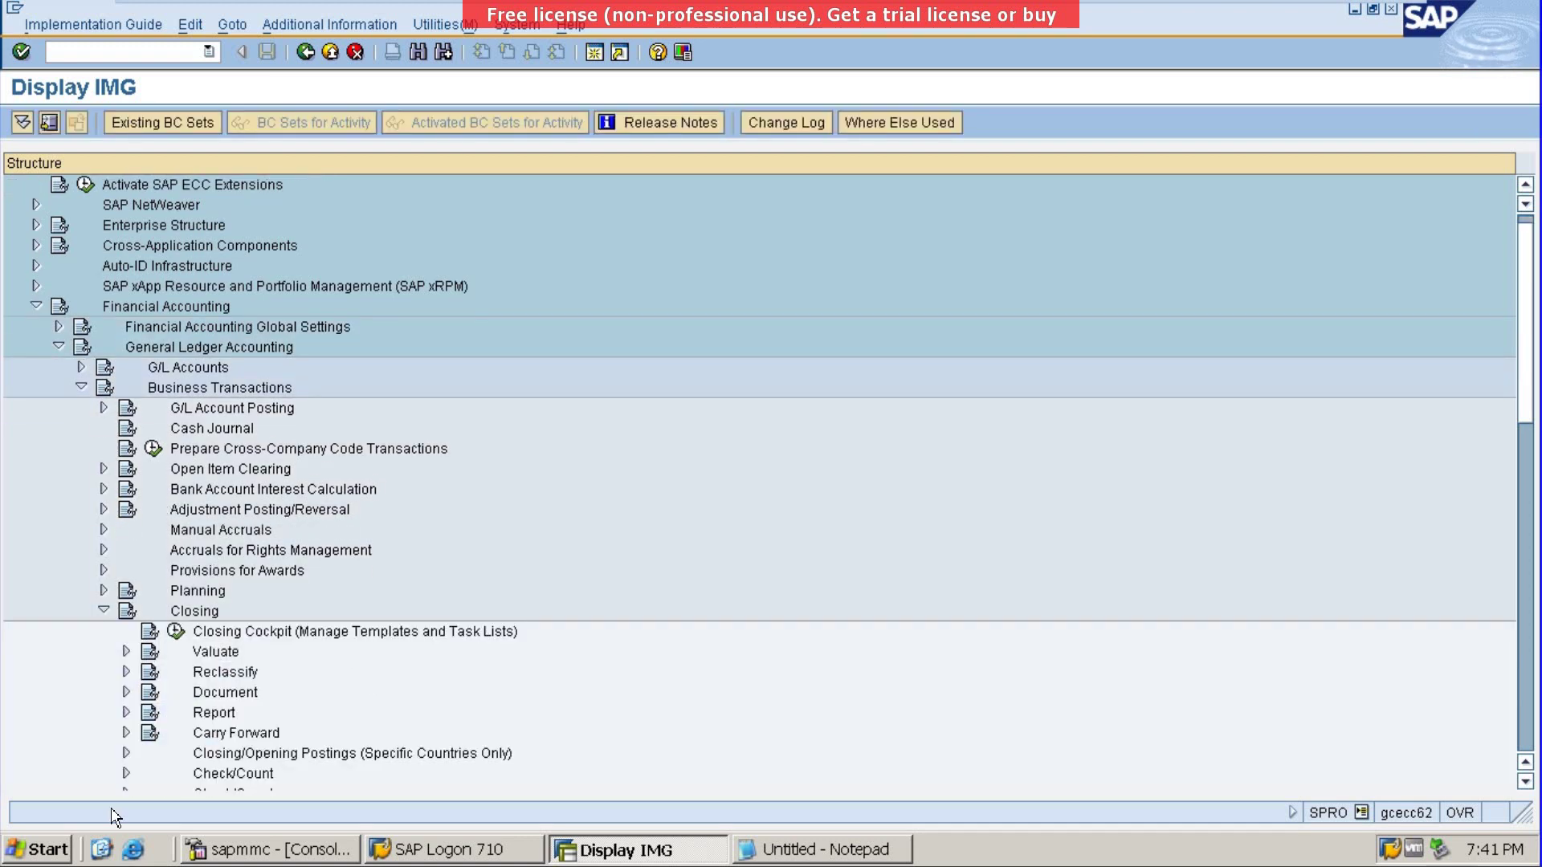
{"action": "left_click", "coordinate": [127, 692]}
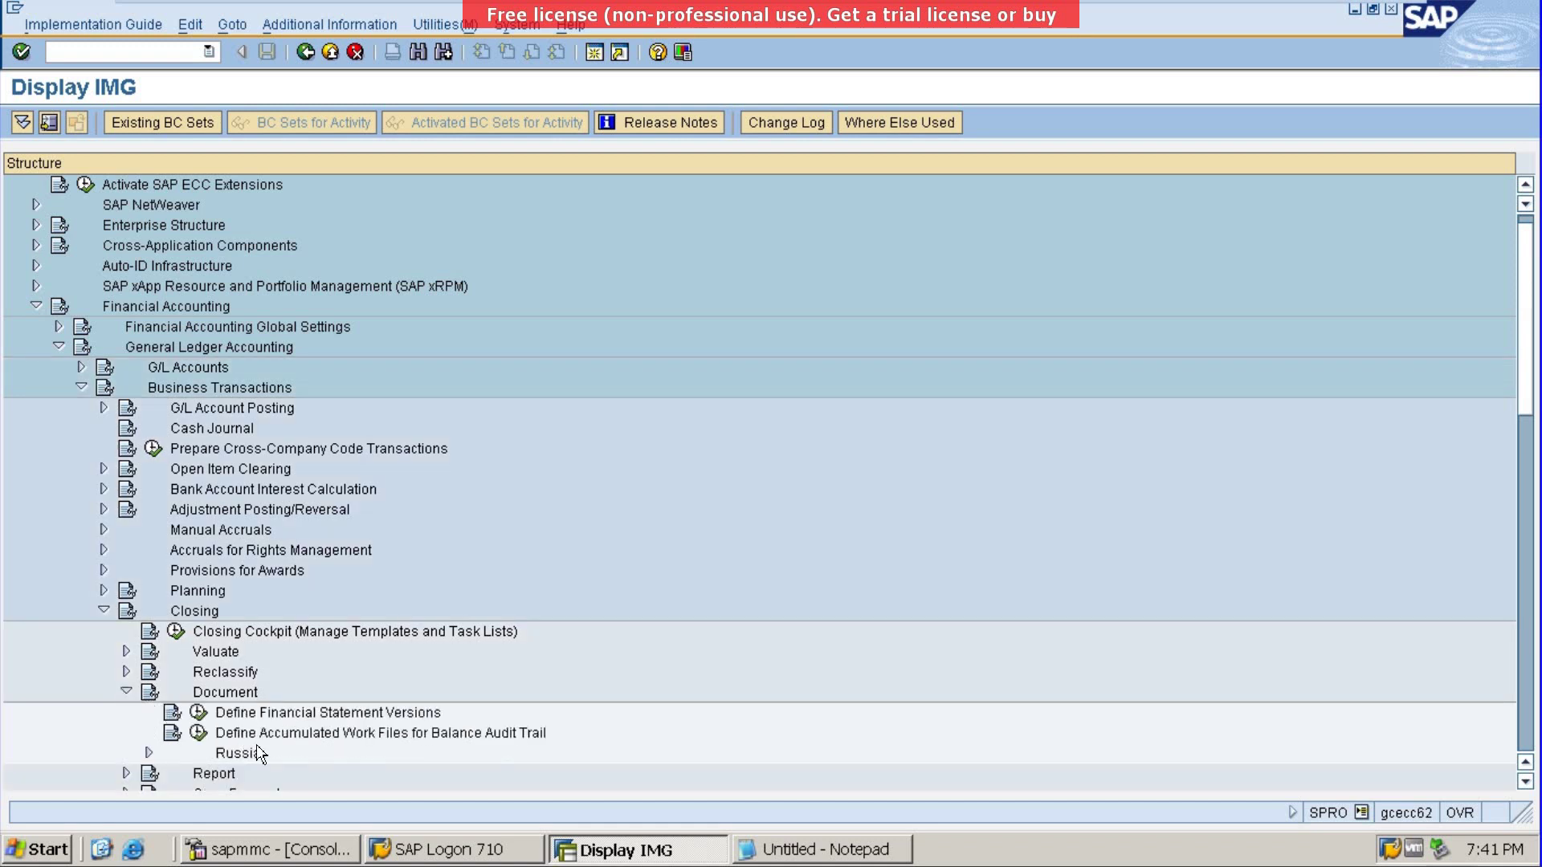
{"action": "left_click", "coordinate": [196, 715]}
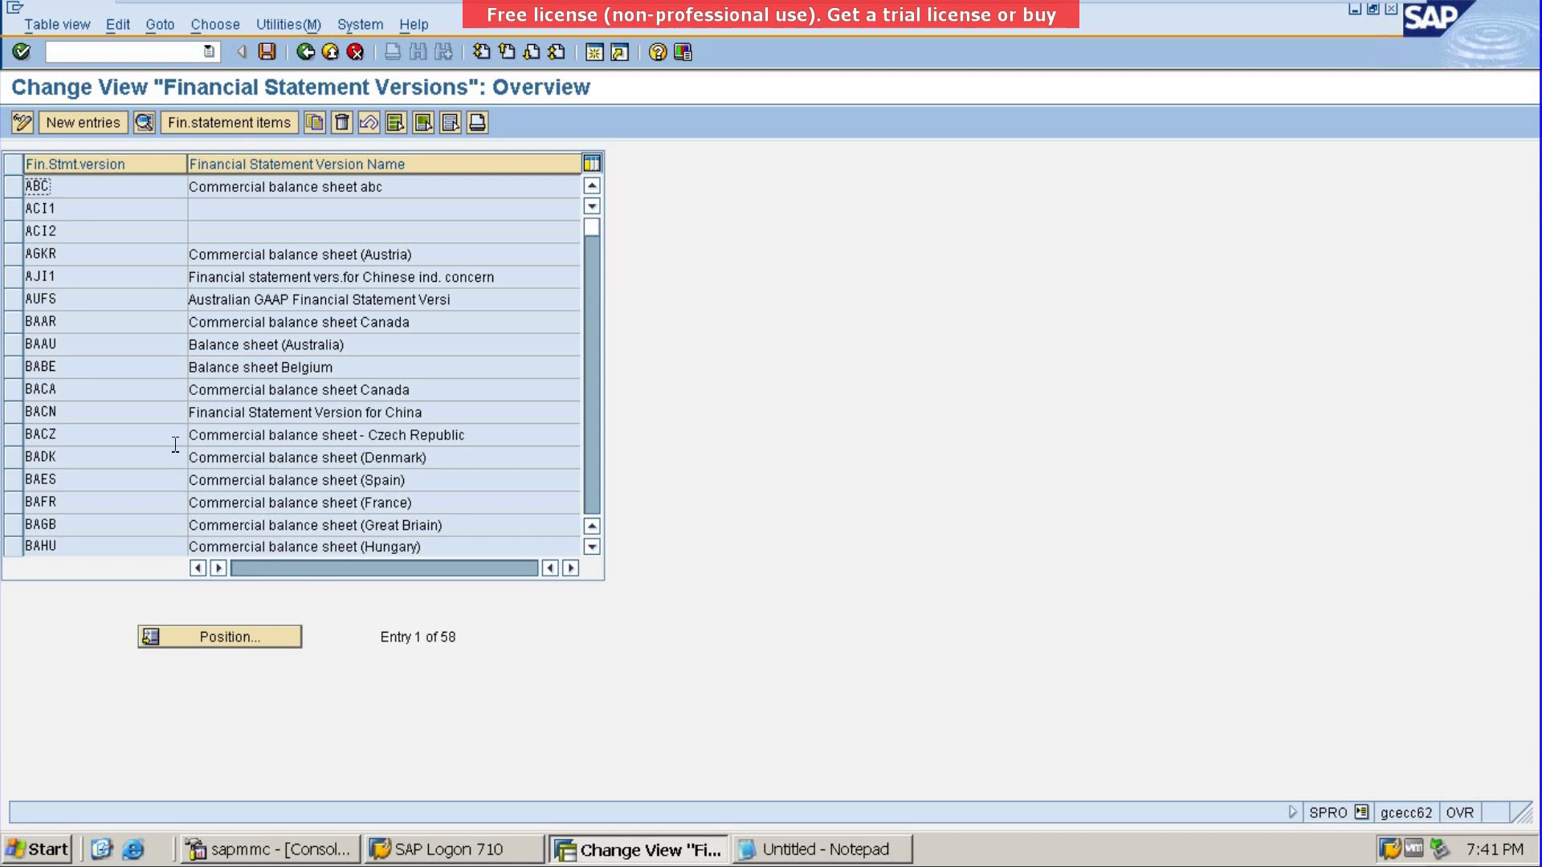
Step: Delete version ABC with its items, save under the customizing request, and reopen the versions list
{"action": "left_click", "coordinate": [12, 185]}
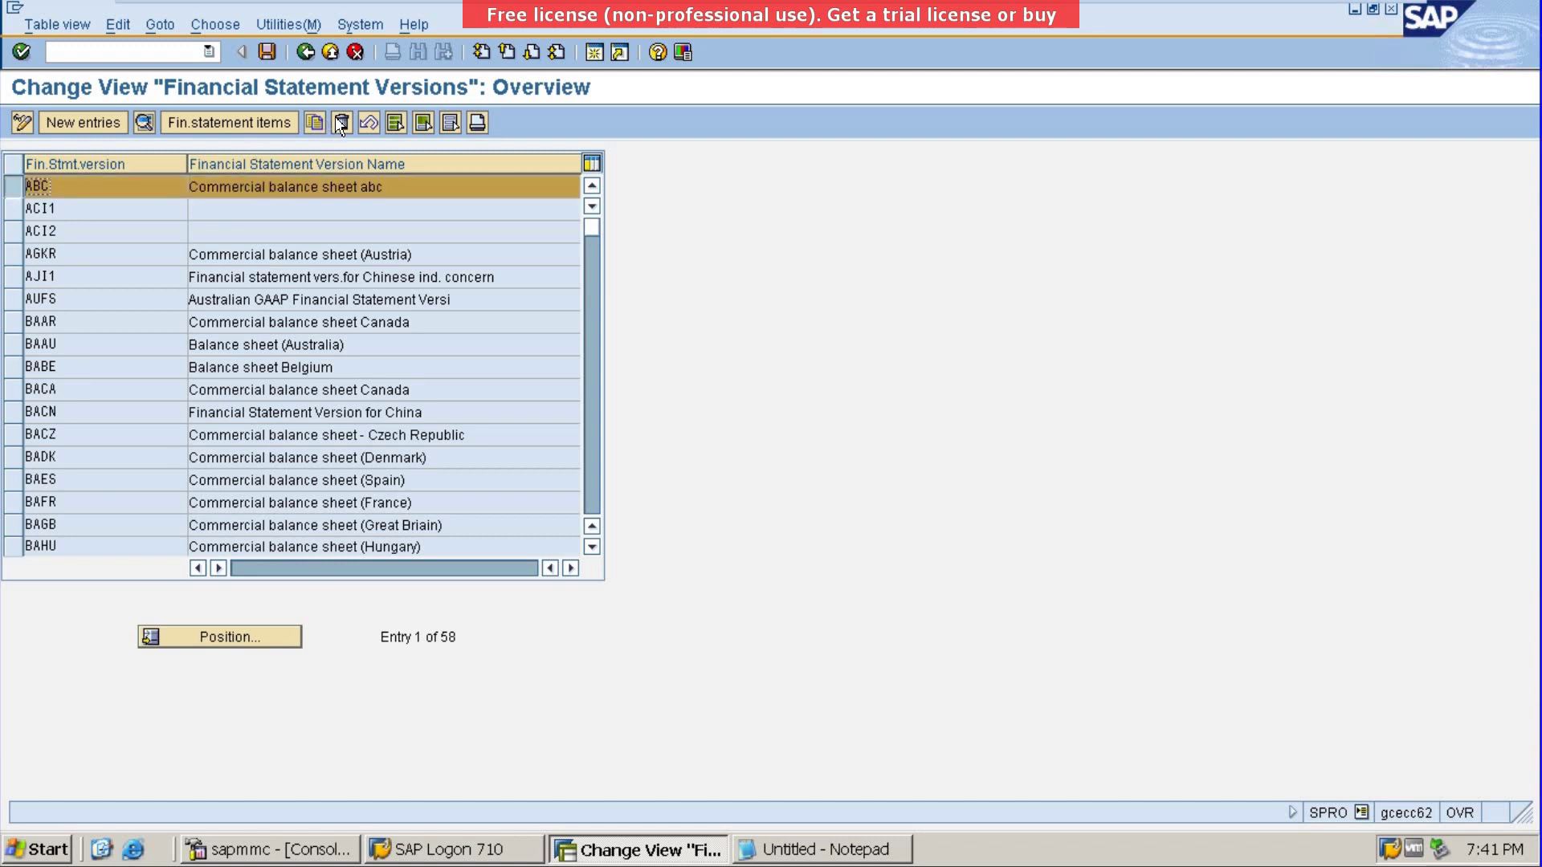
{"action": "left_click", "coordinate": [340, 122]}
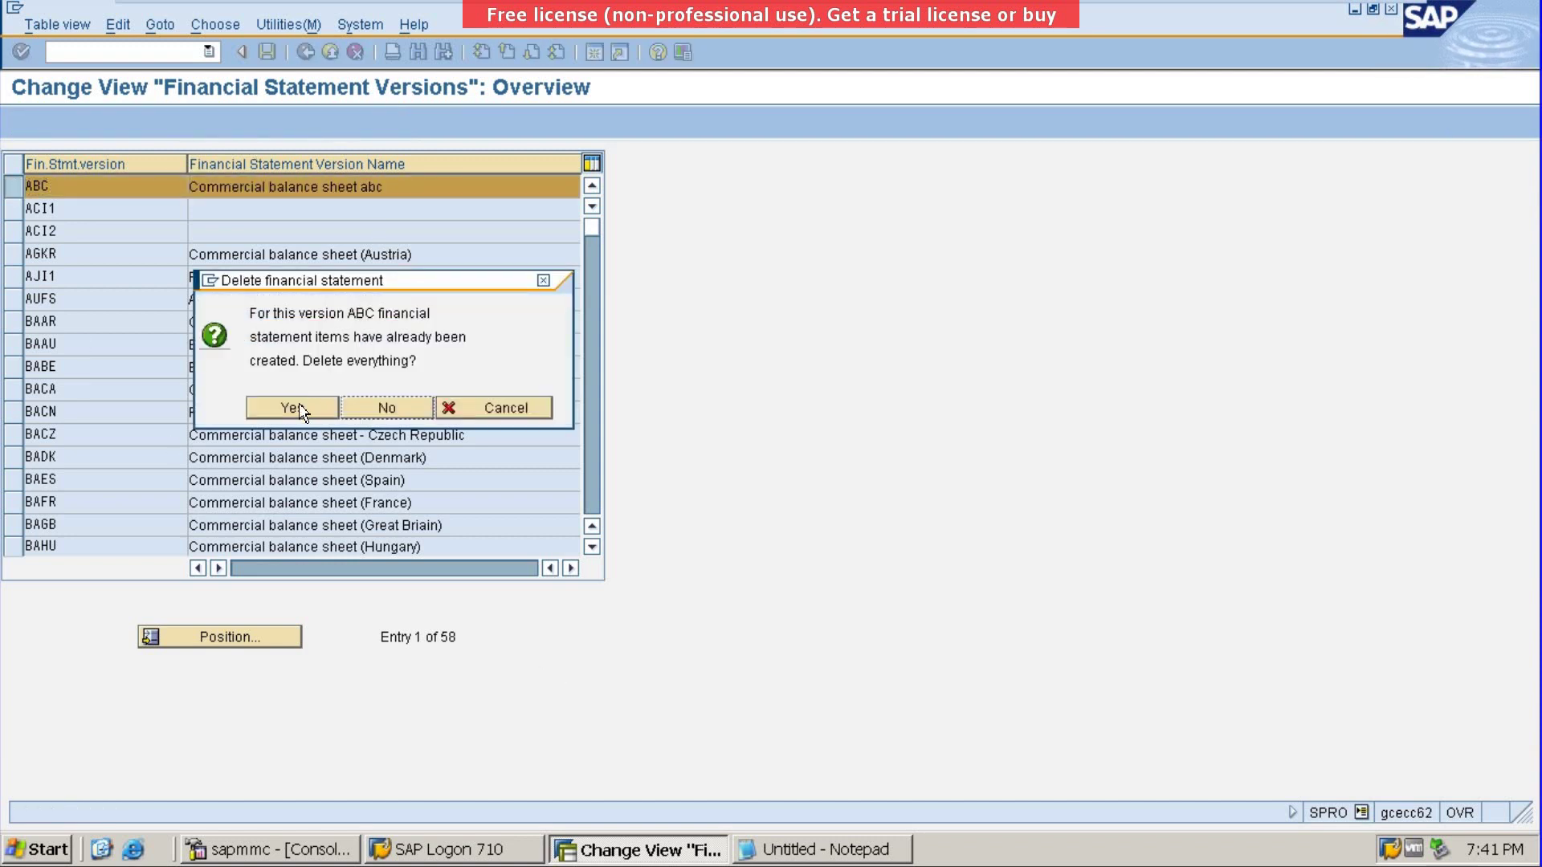
{"action": "left_click", "coordinate": [299, 403]}
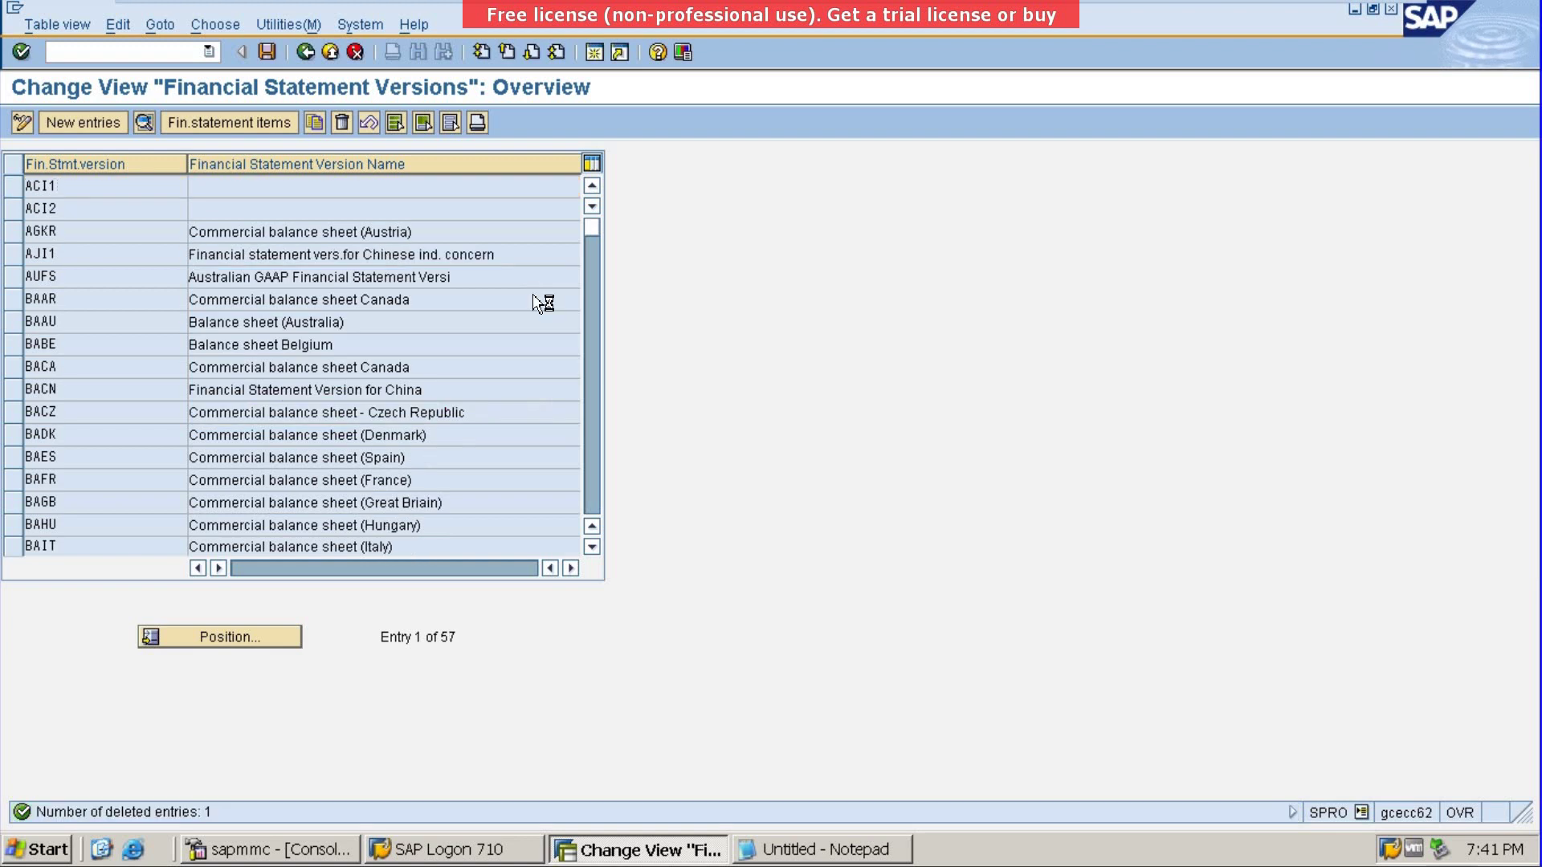
{"action": "key", "text": "ctrl+s"}
{"action": "key", "text": "Return"}
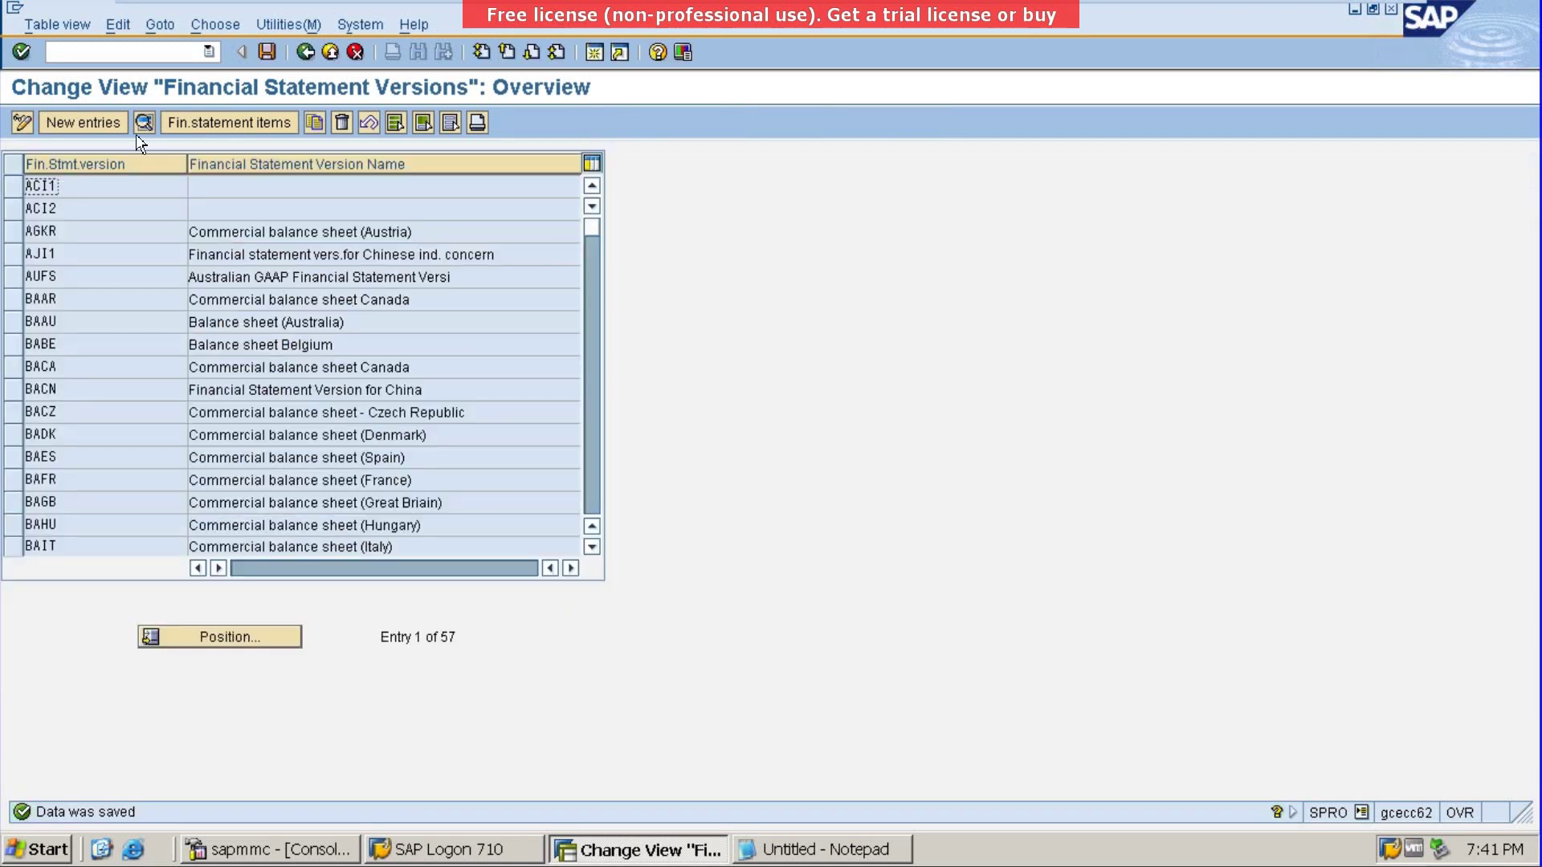
{"action": "left_click", "coordinate": [269, 52]}
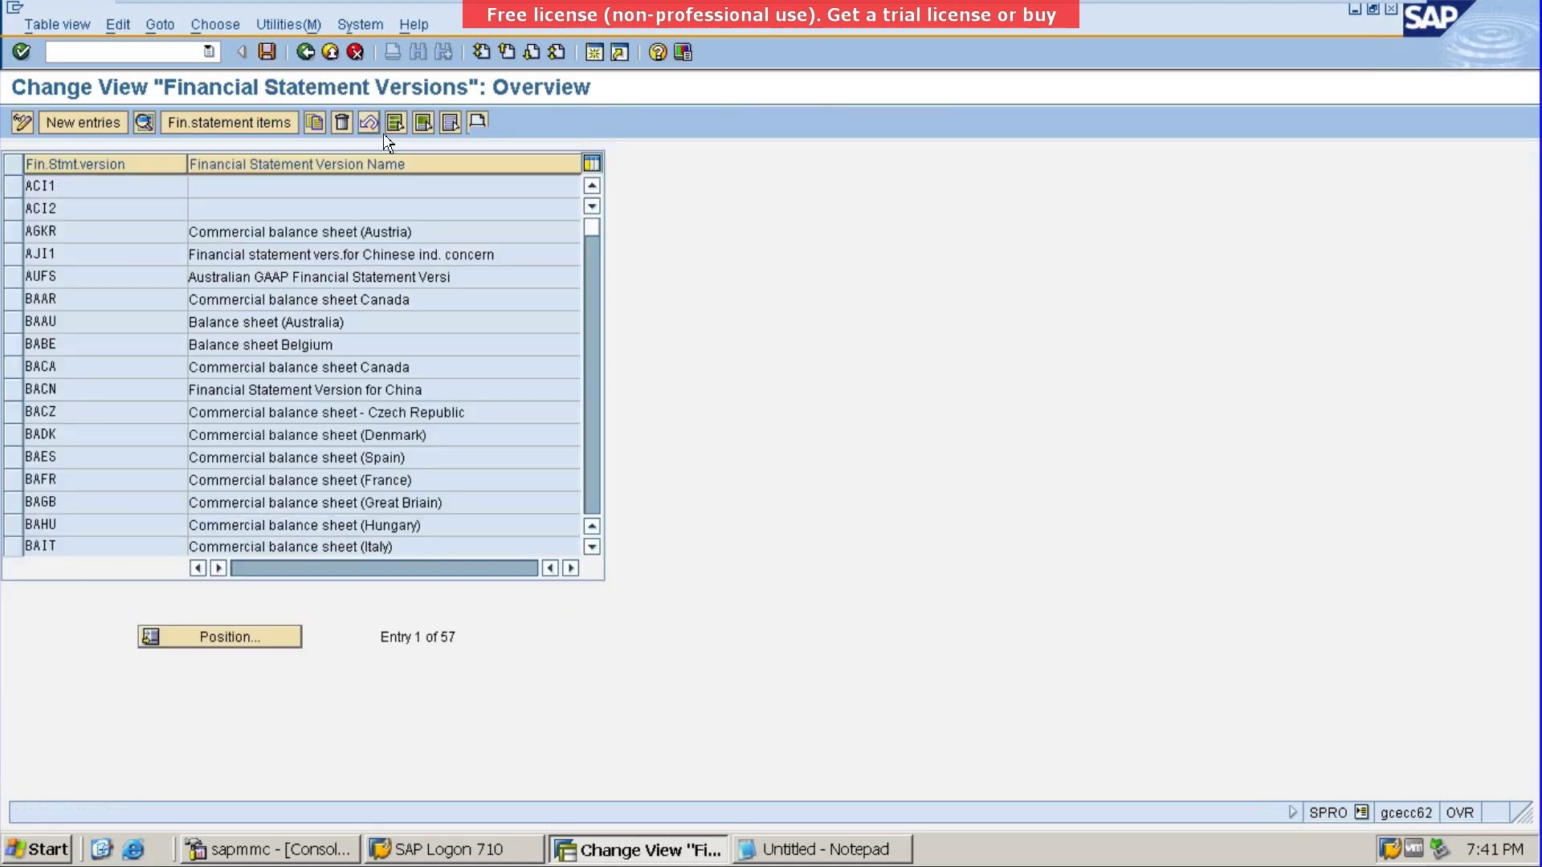
{"action": "left_click", "coordinate": [312, 51]}
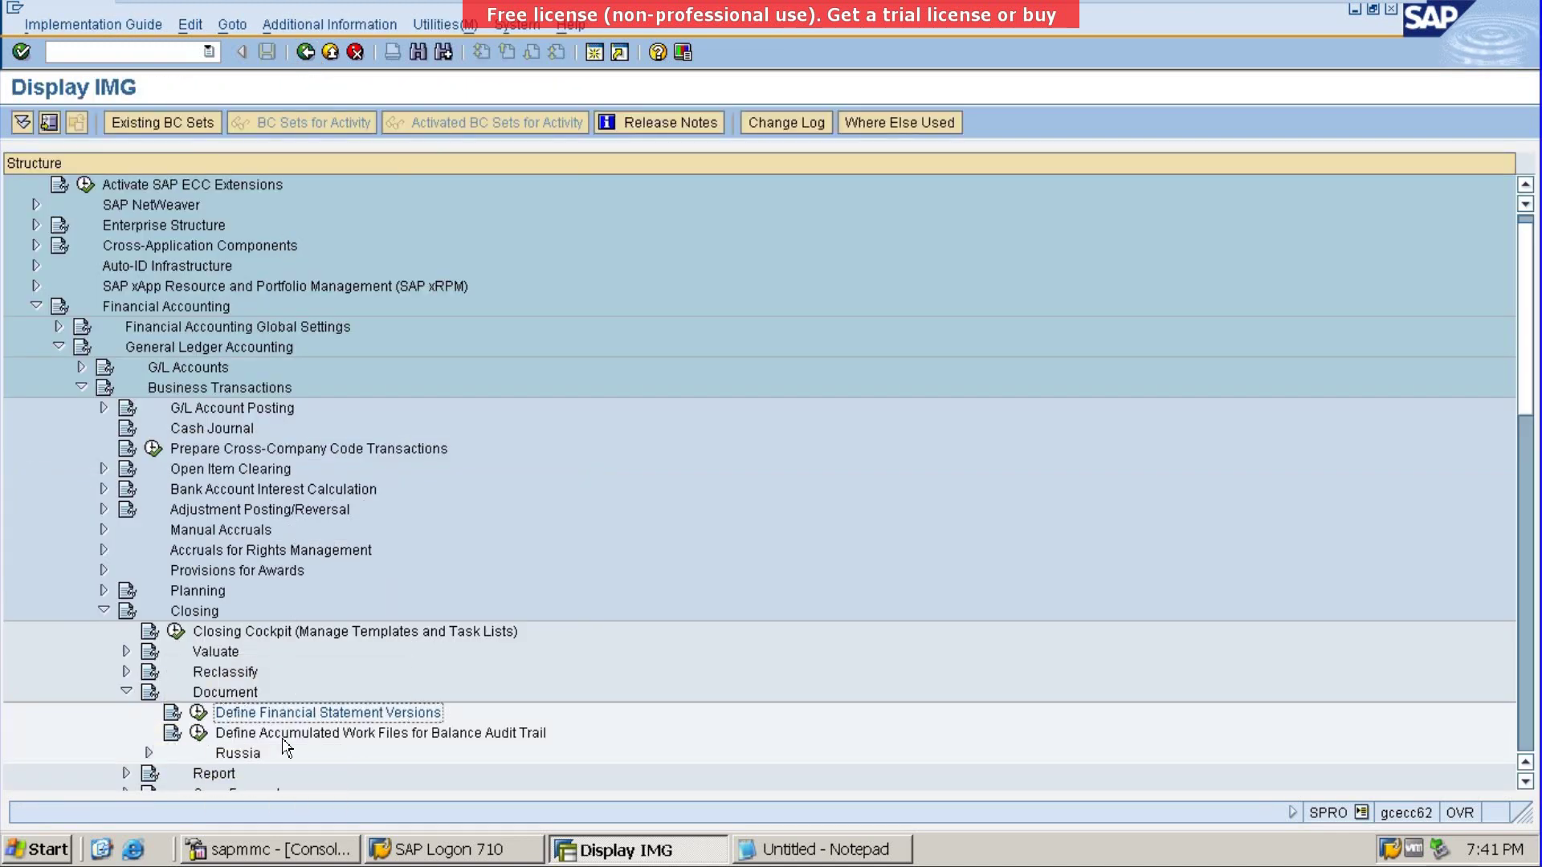
{"action": "left_click", "coordinate": [201, 718]}
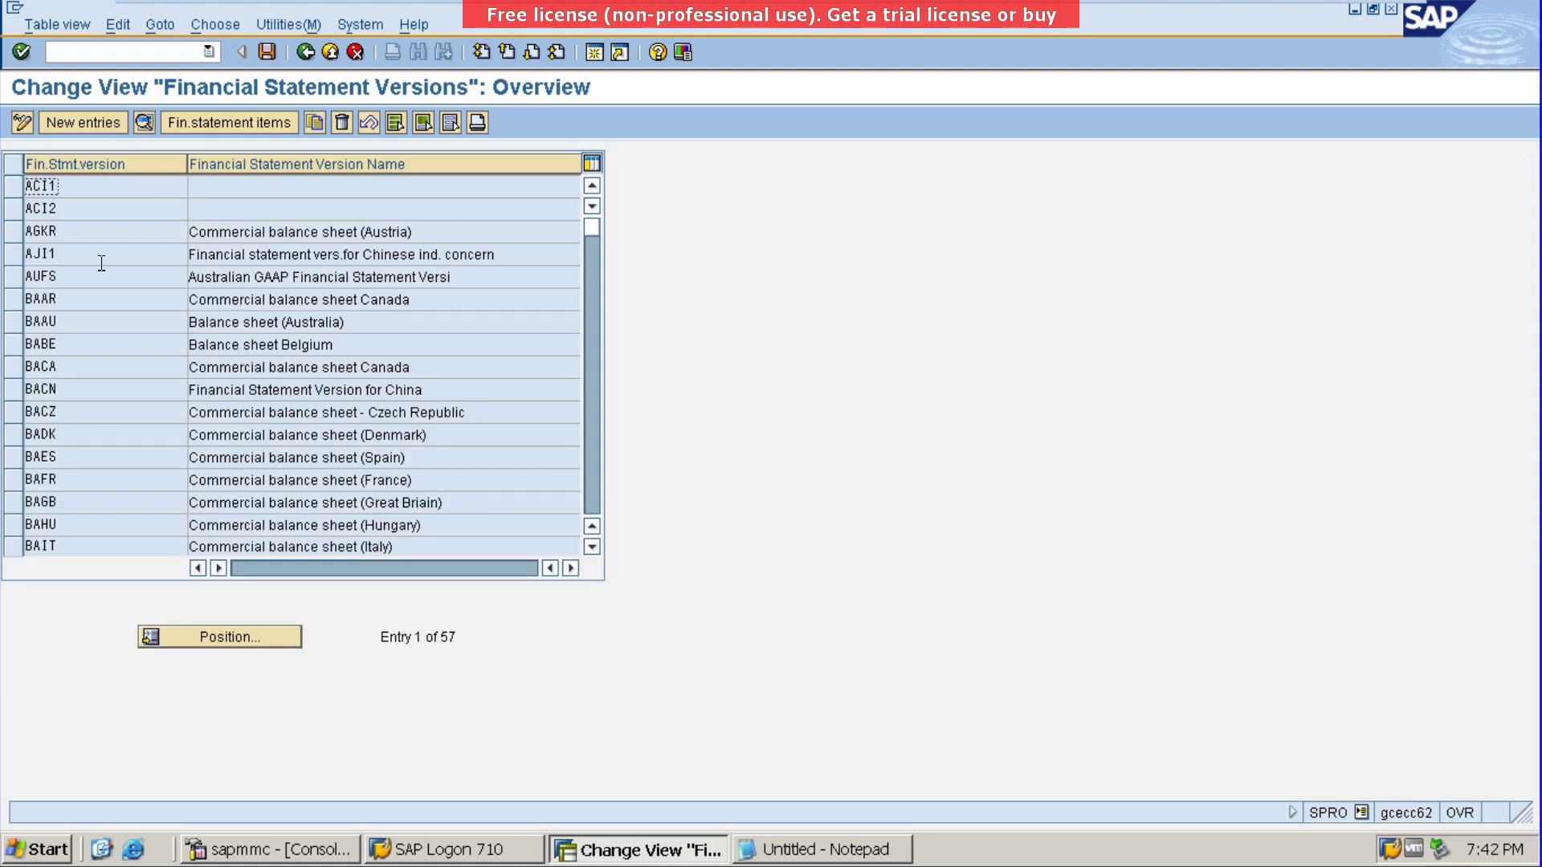
Step: Create version AAA 'Commercial balance sheet abc' with language EN and chart of accounts ABC, and save it
{"action": "left_click", "coordinate": [85, 127]}
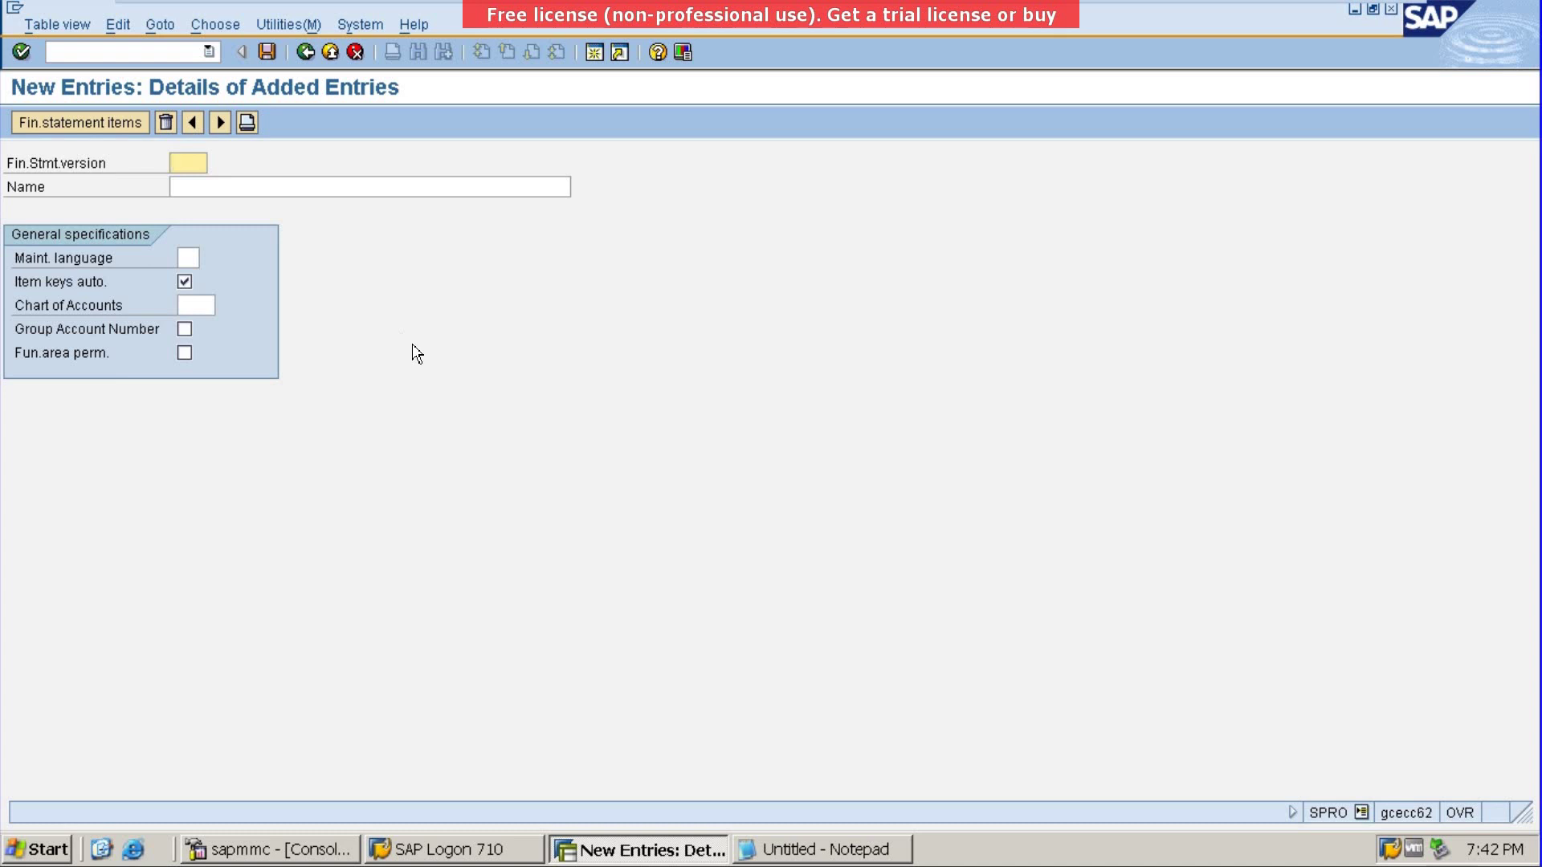
{"action": "type", "text": "AAA"}
{"action": "left_click", "coordinate": [195, 188]}
{"action": "left_click", "coordinate": [195, 188]}
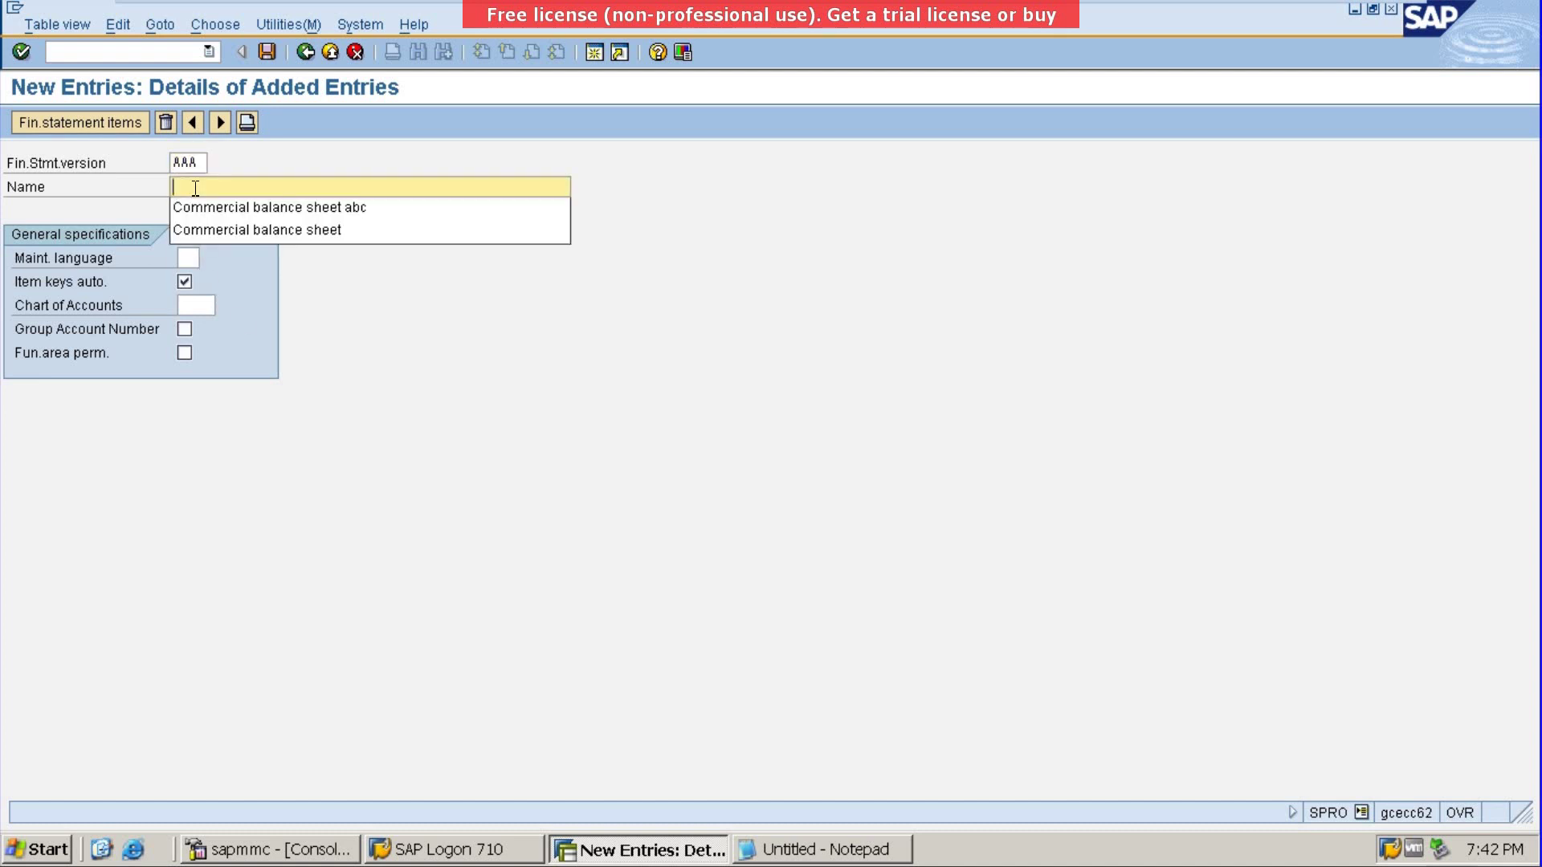
{"action": "left_click", "coordinate": [238, 209]}
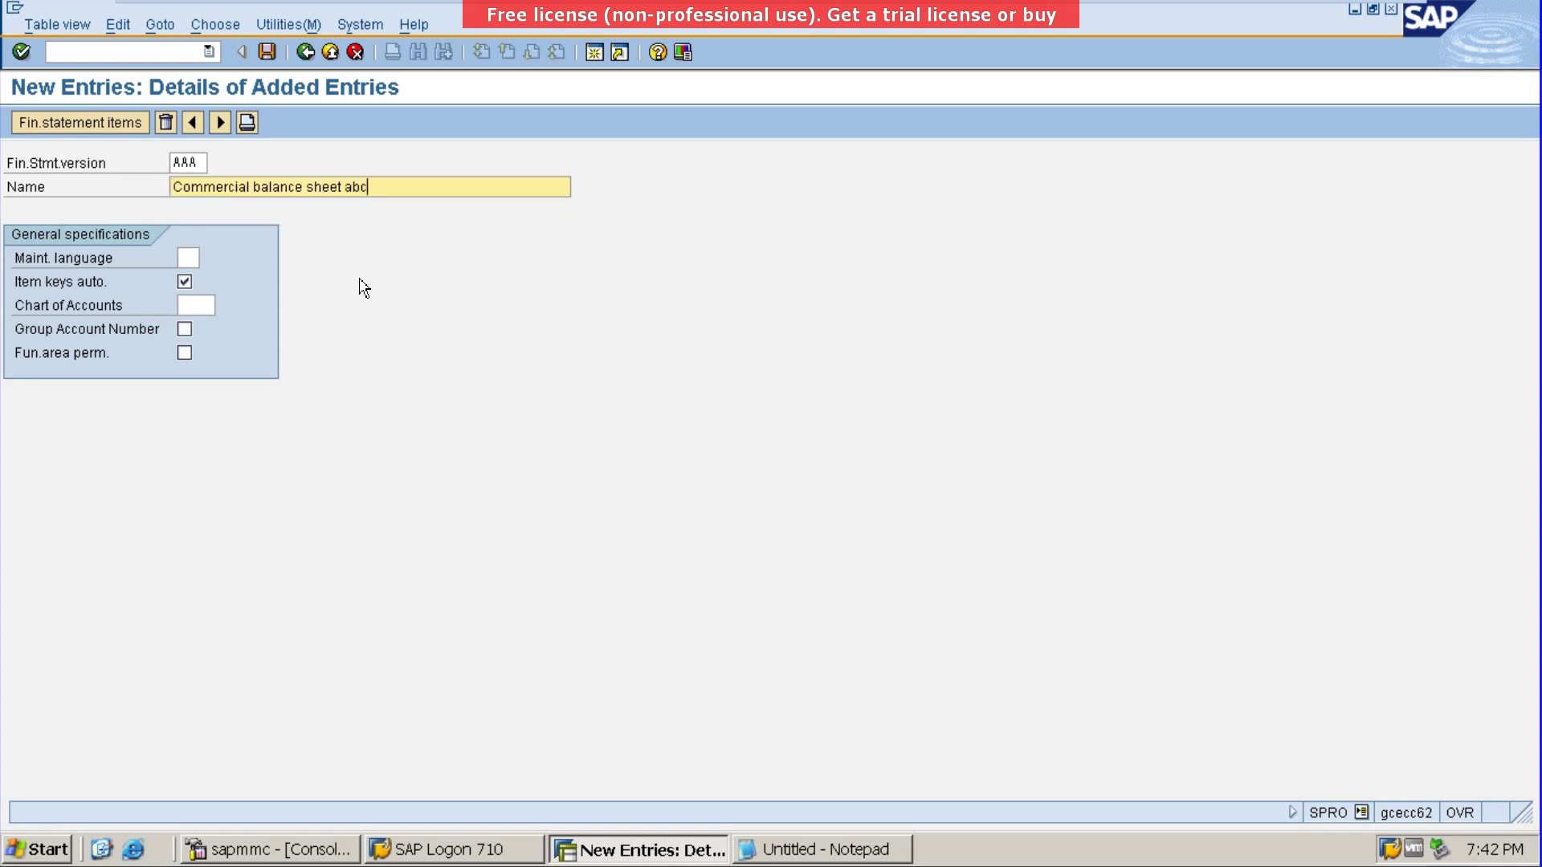
{"action": "left_click", "coordinate": [188, 260]}
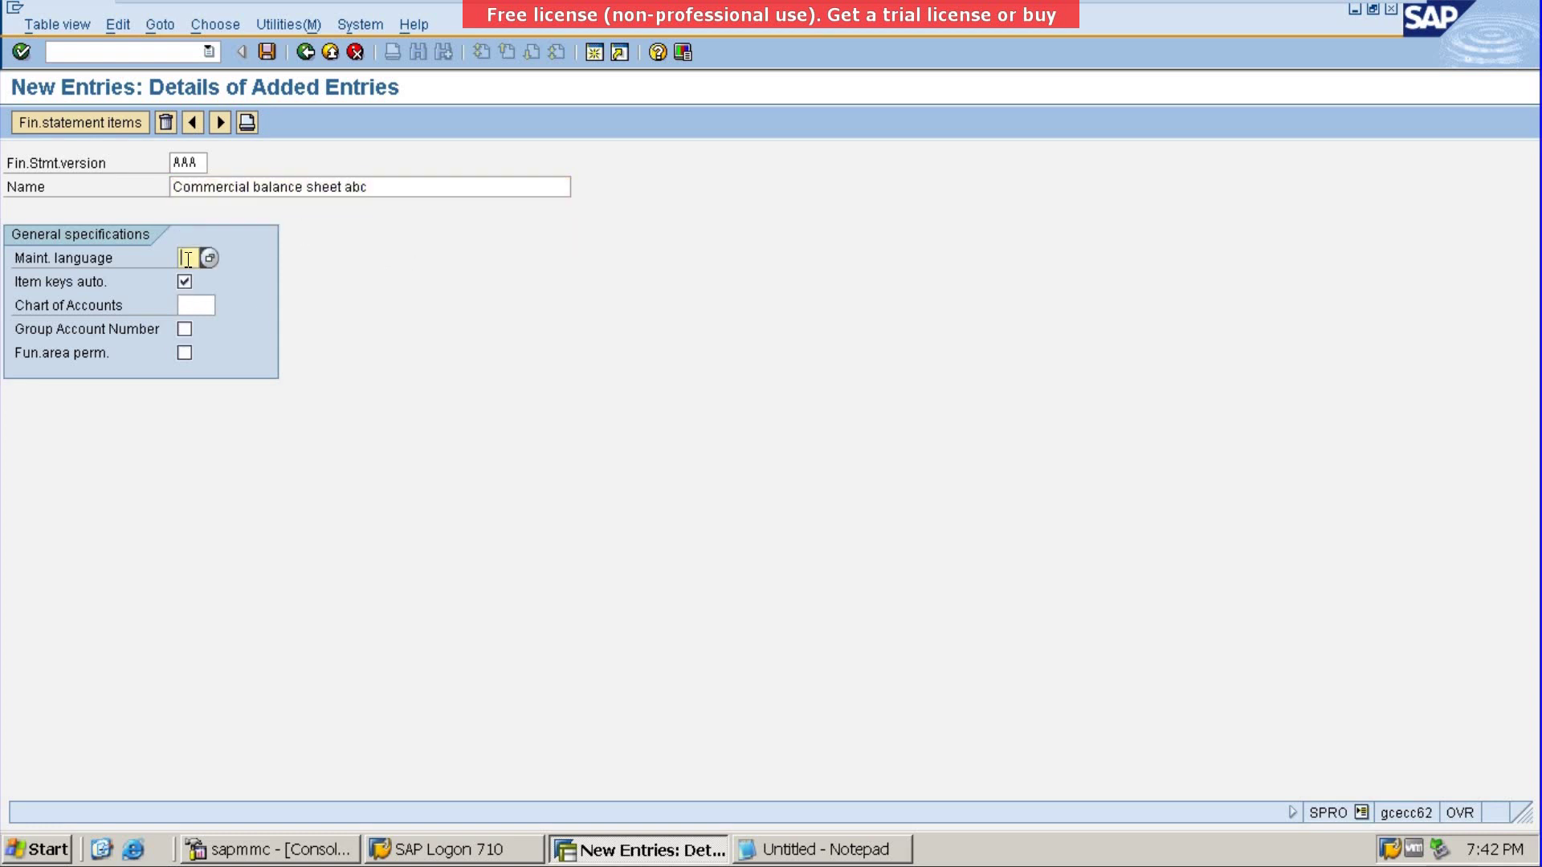
{"action": "type", "text": "en"}
{"action": "left_click", "coordinate": [200, 306]}
{"action": "type", "text": "AB"}
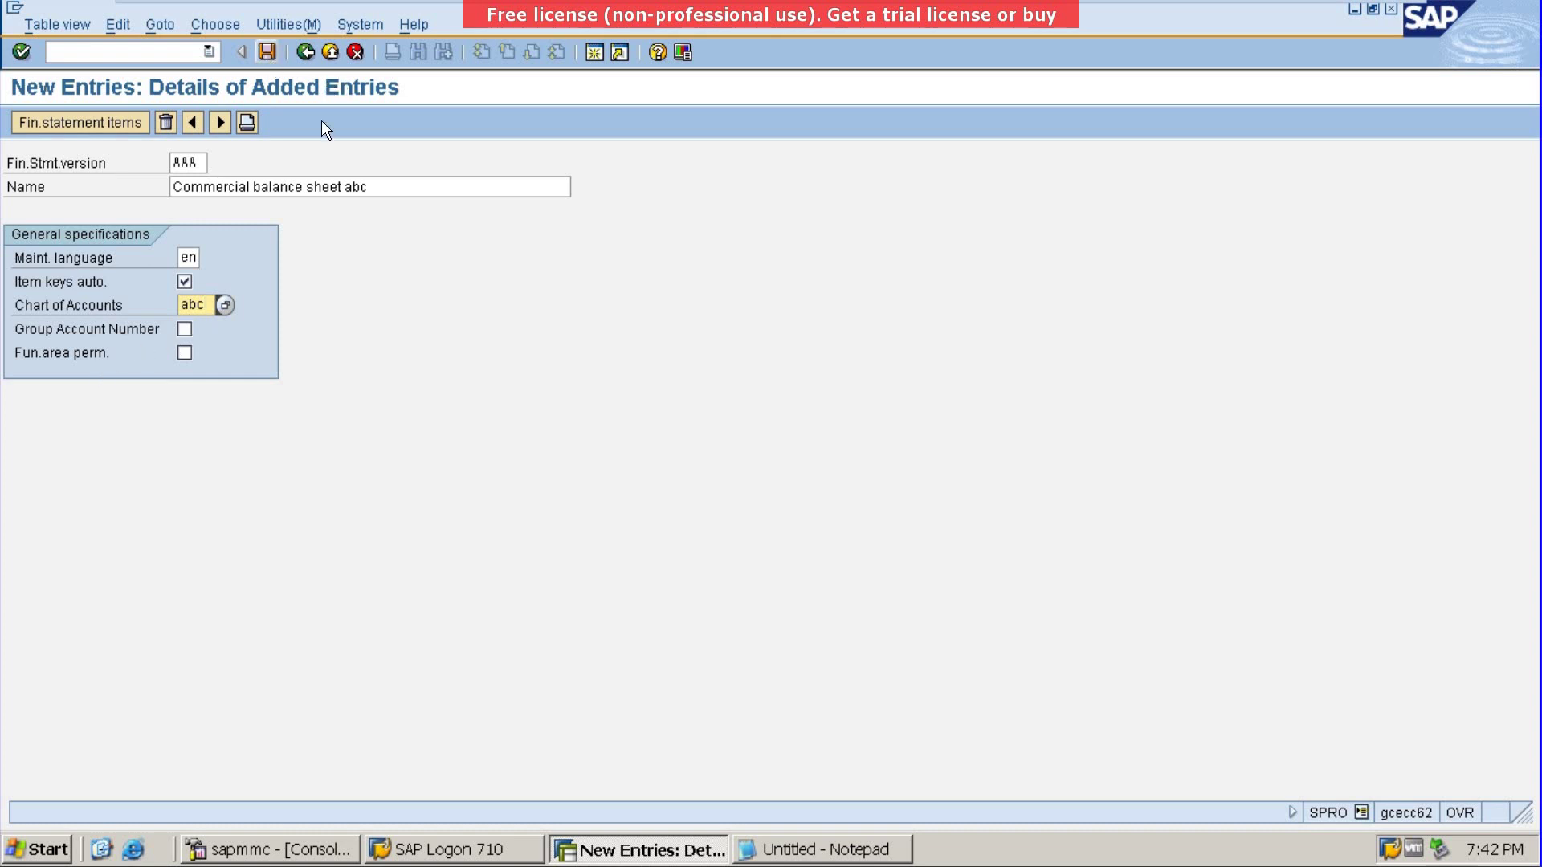
{"action": "key", "text": "Return"}
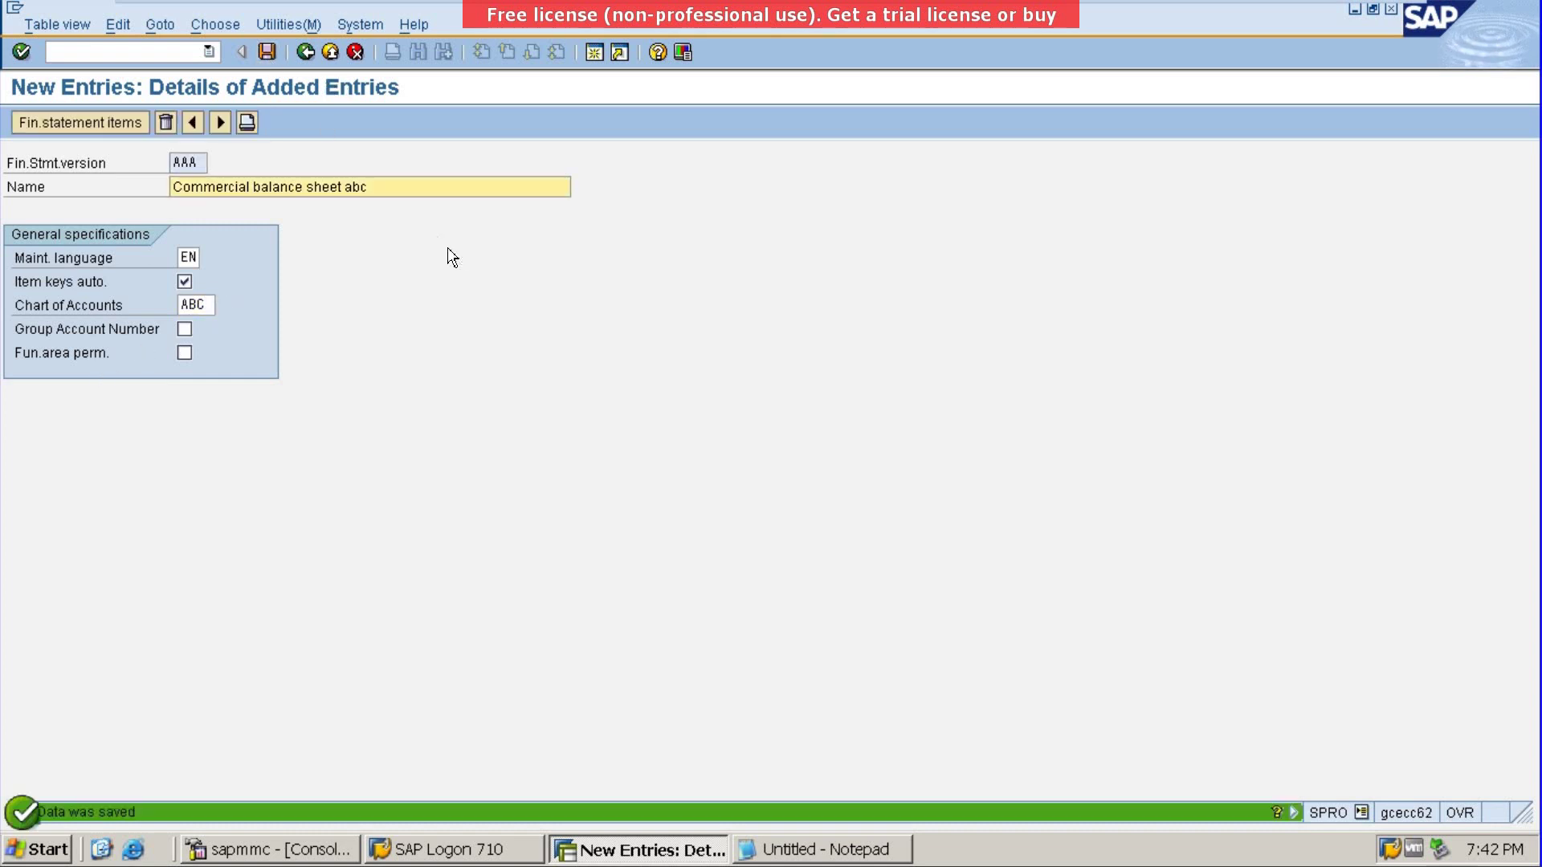
{"action": "left_click", "coordinate": [97, 127]}
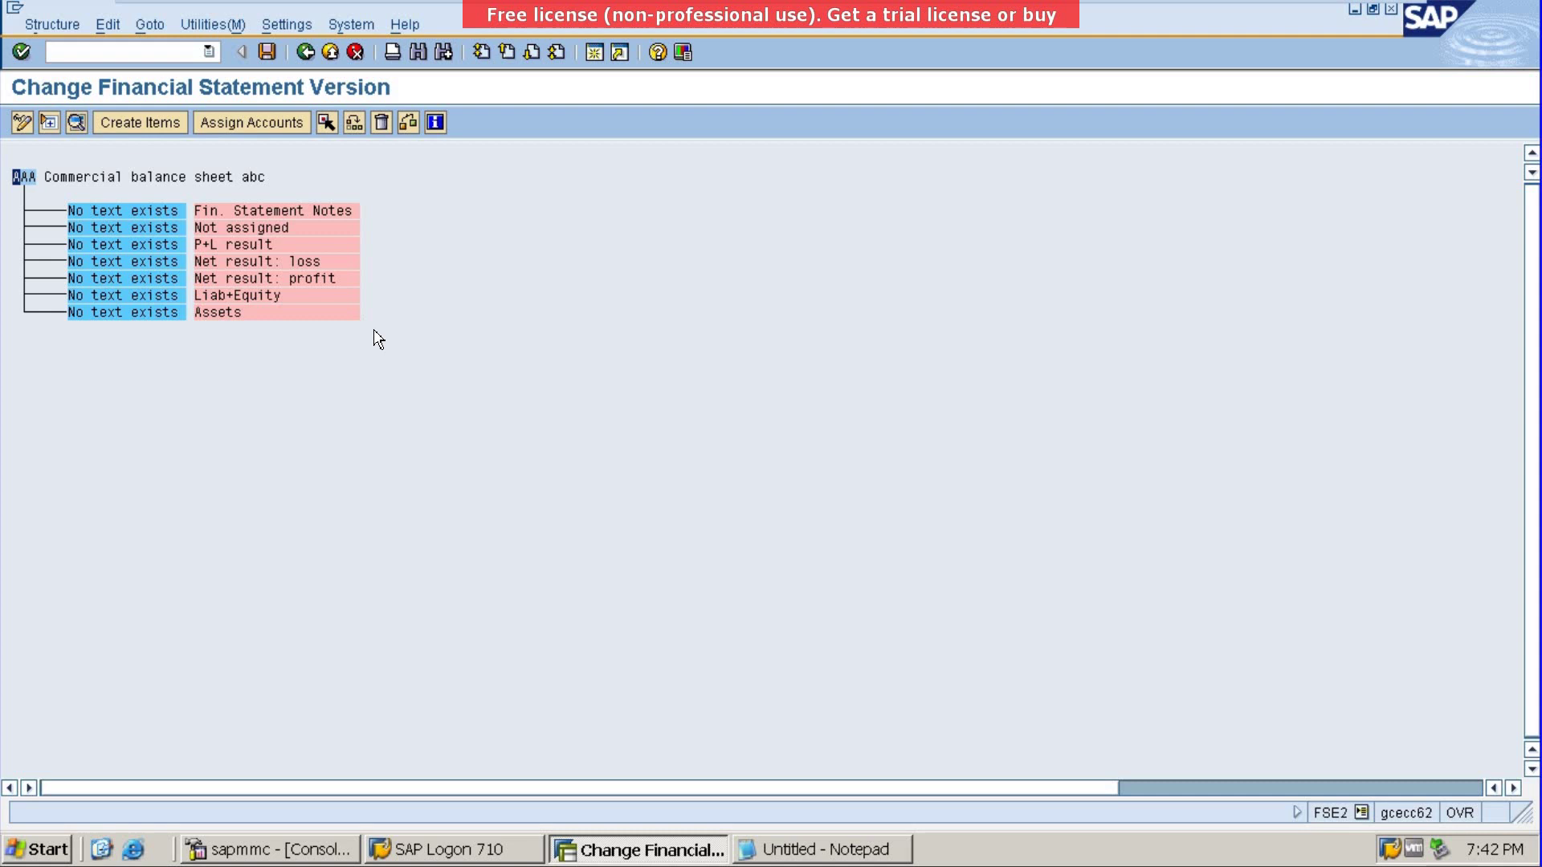
Step: Paste Fixed Asset, Cash & Bank, Others, Caital and P&L from Notepad as new items
{"action": "left_click", "coordinate": [154, 126]}
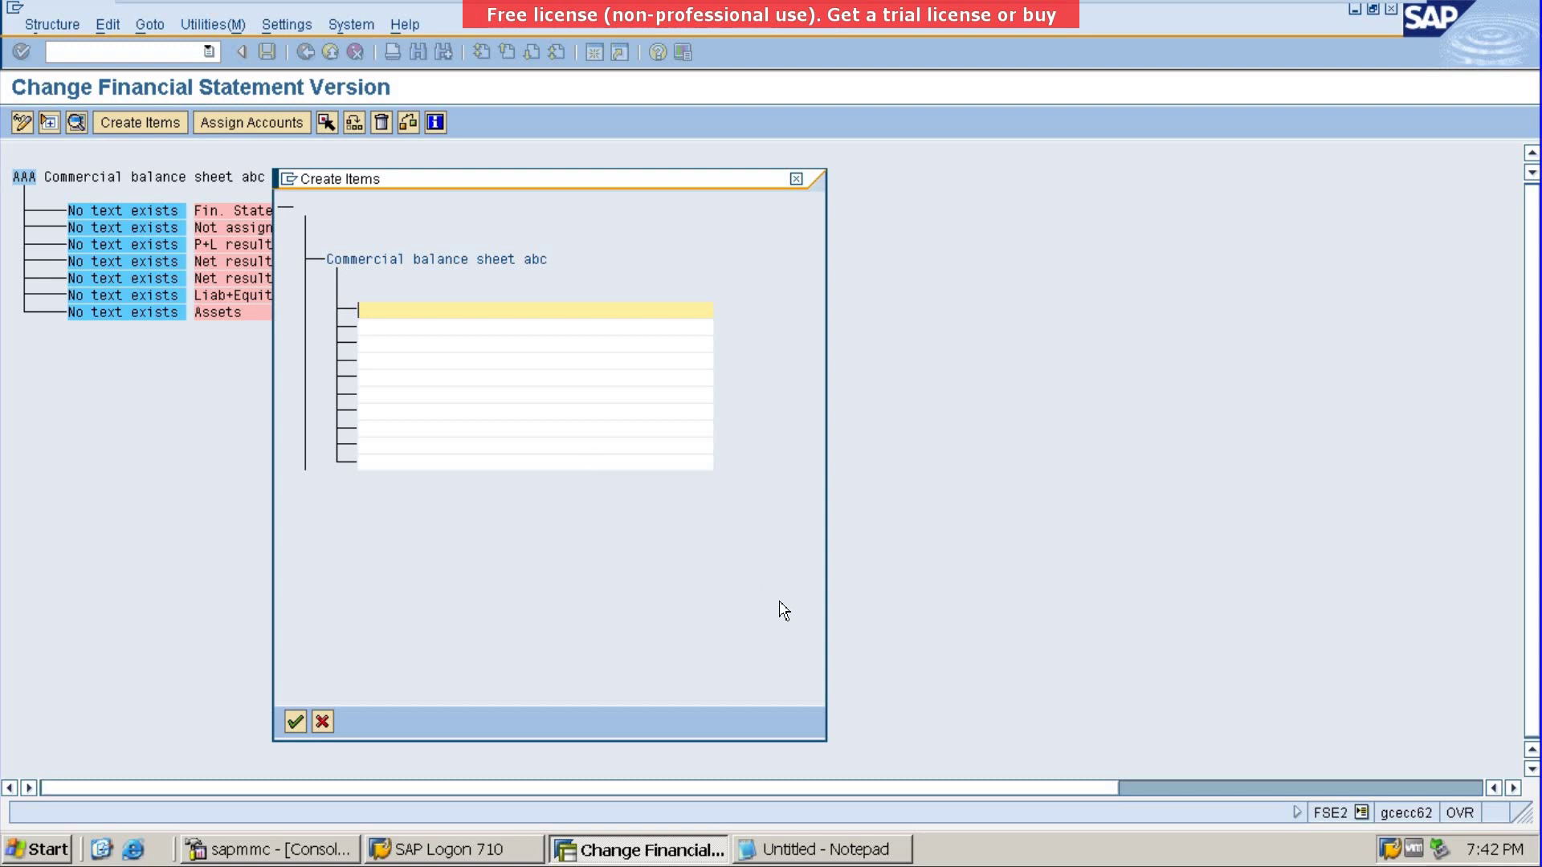
{"action": "left_click", "coordinate": [823, 849]}
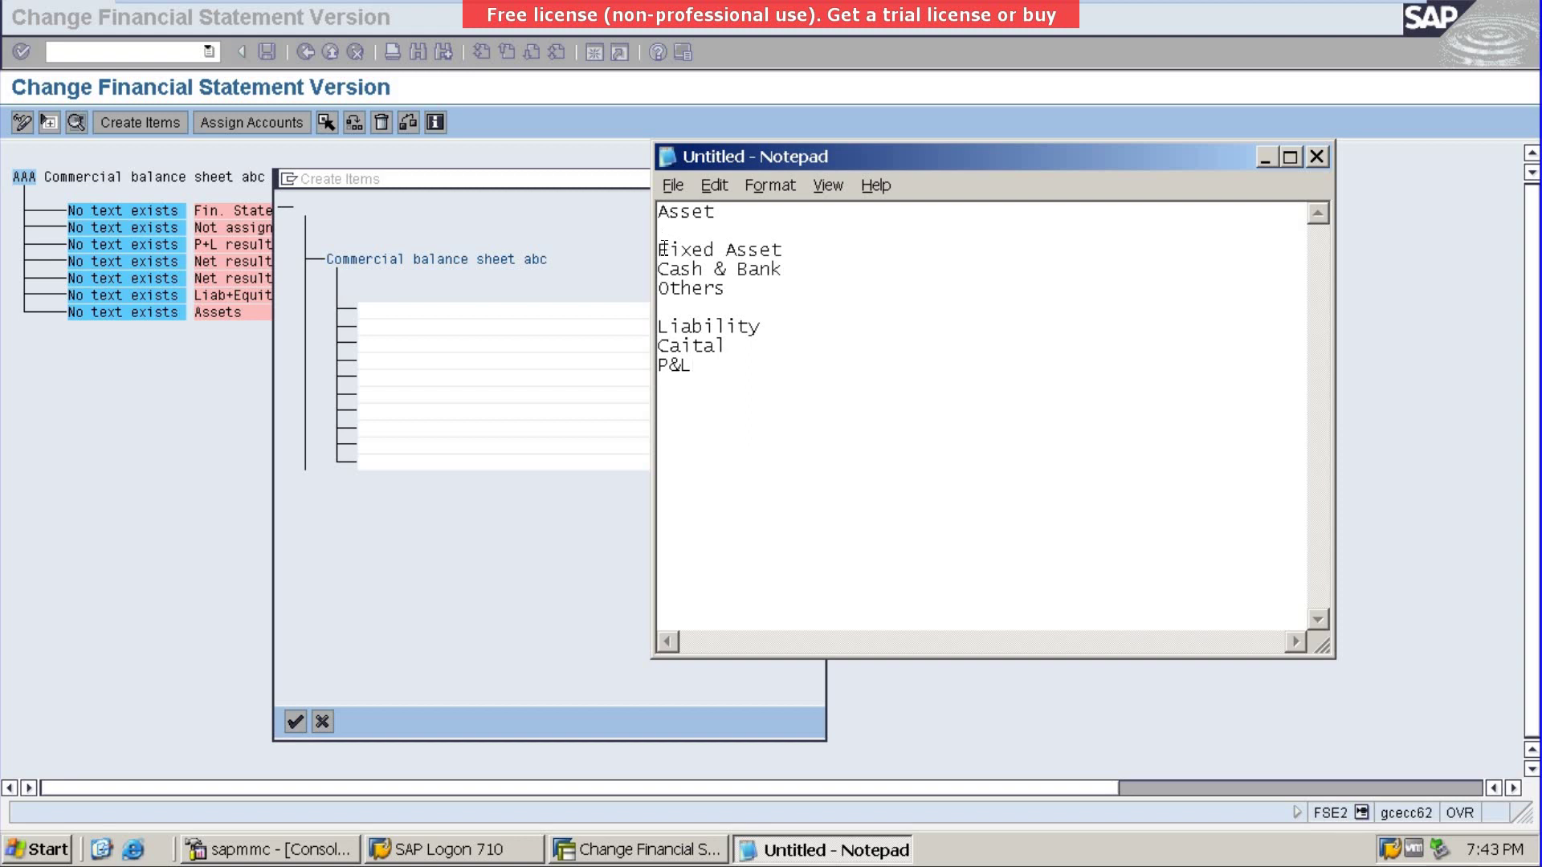
{"action": "left_click_drag", "start_coordinate": [659, 250], "coordinate": [735, 289]}
{"action": "key", "text": "ctrl+c"}
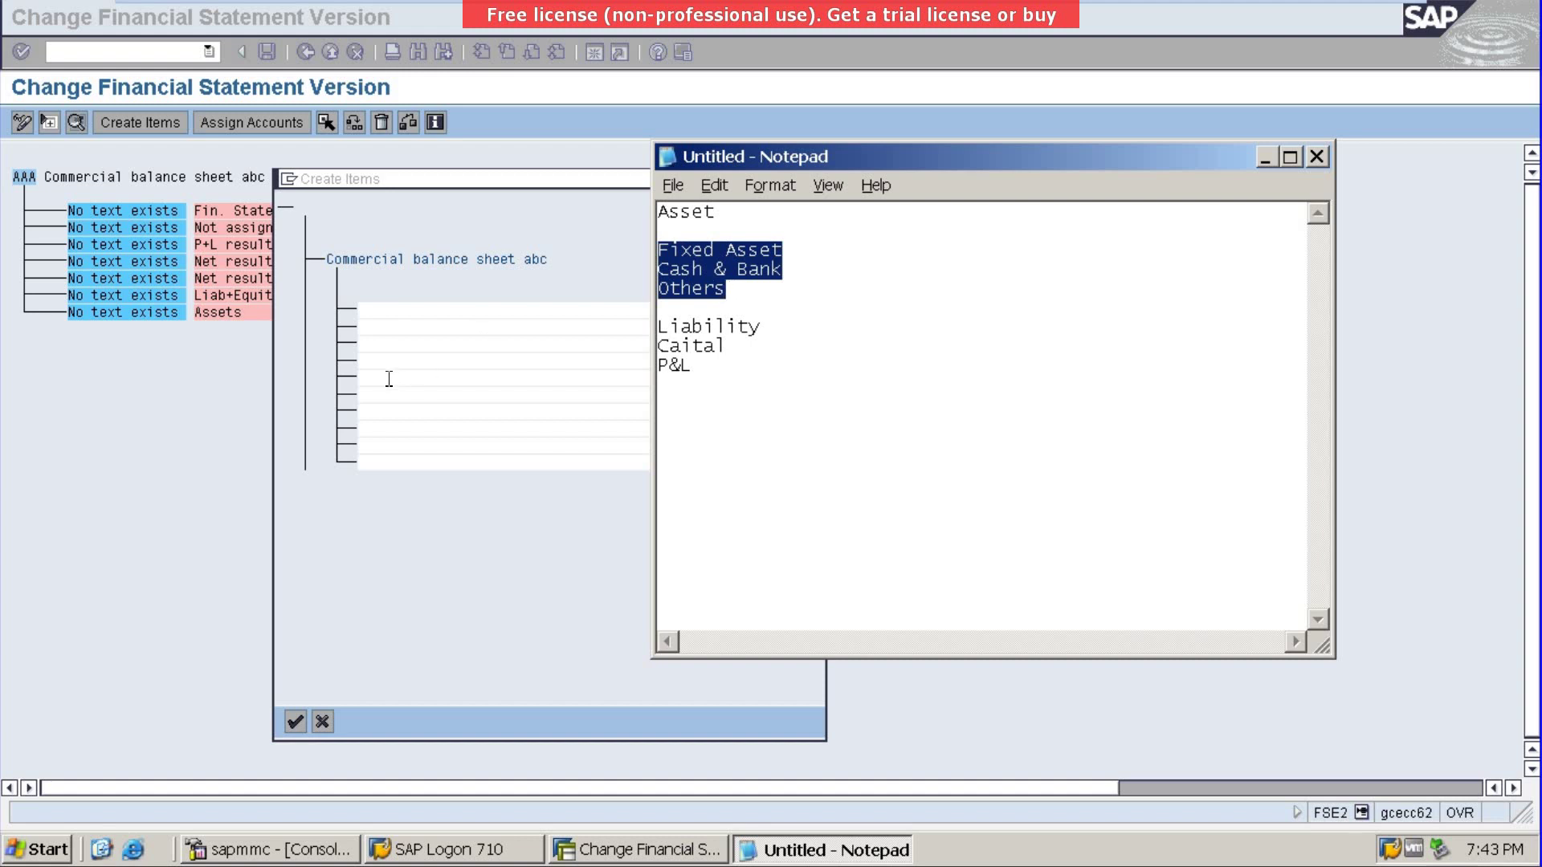
{"action": "left_click", "coordinate": [395, 314]}
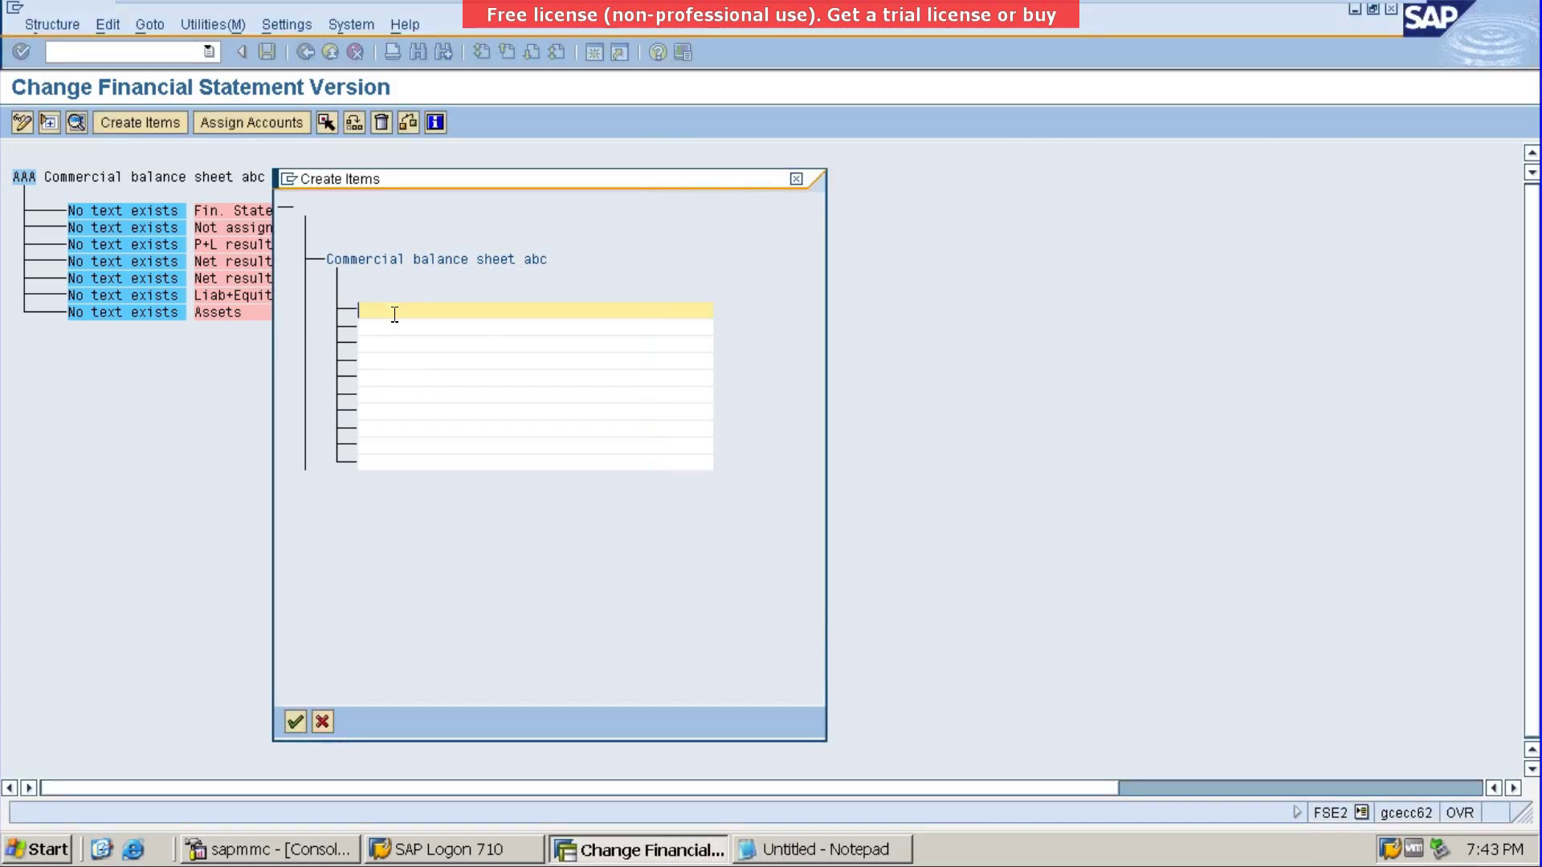
{"action": "key", "text": "ctrl+v"}
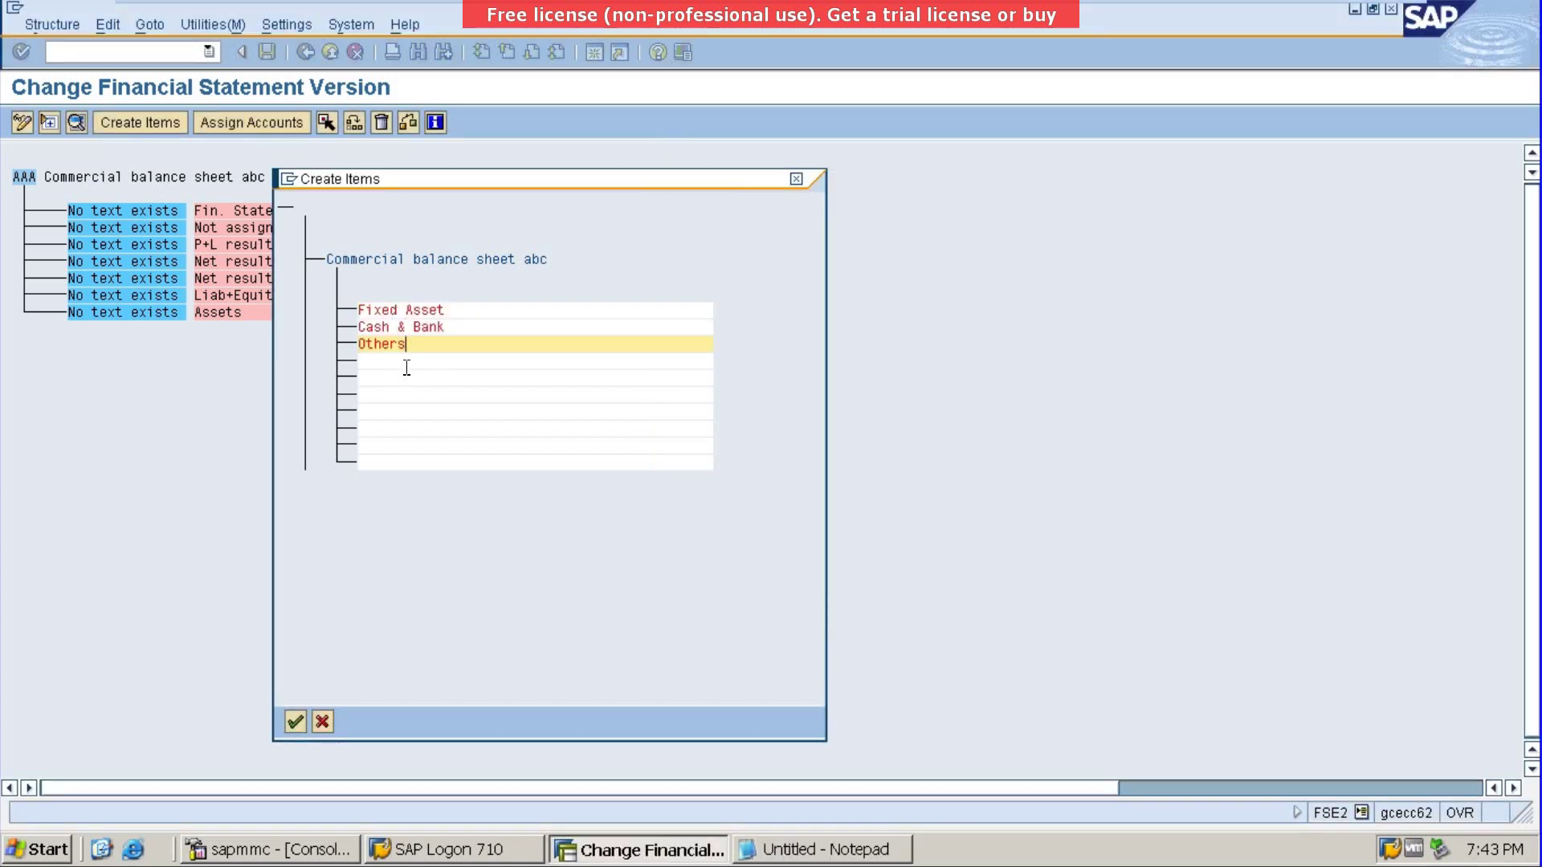
{"action": "key", "text": "alt+Tab"}
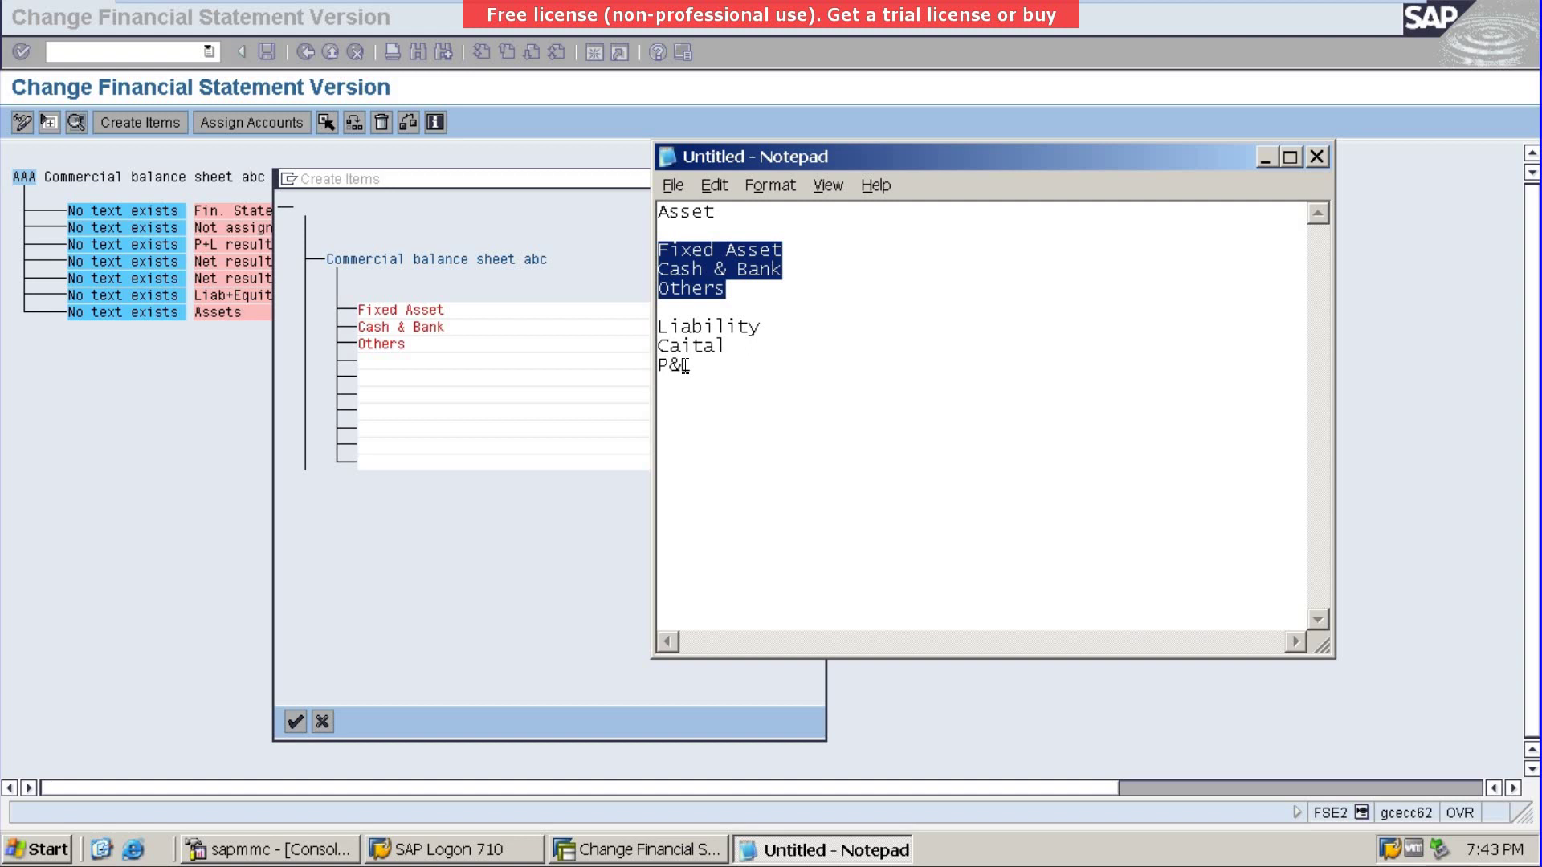
{"action": "left_click_drag", "start_coordinate": [689, 367], "coordinate": [652, 351]}
{"action": "key", "text": "ctrl+c"}
{"action": "left_click", "coordinate": [424, 376]}
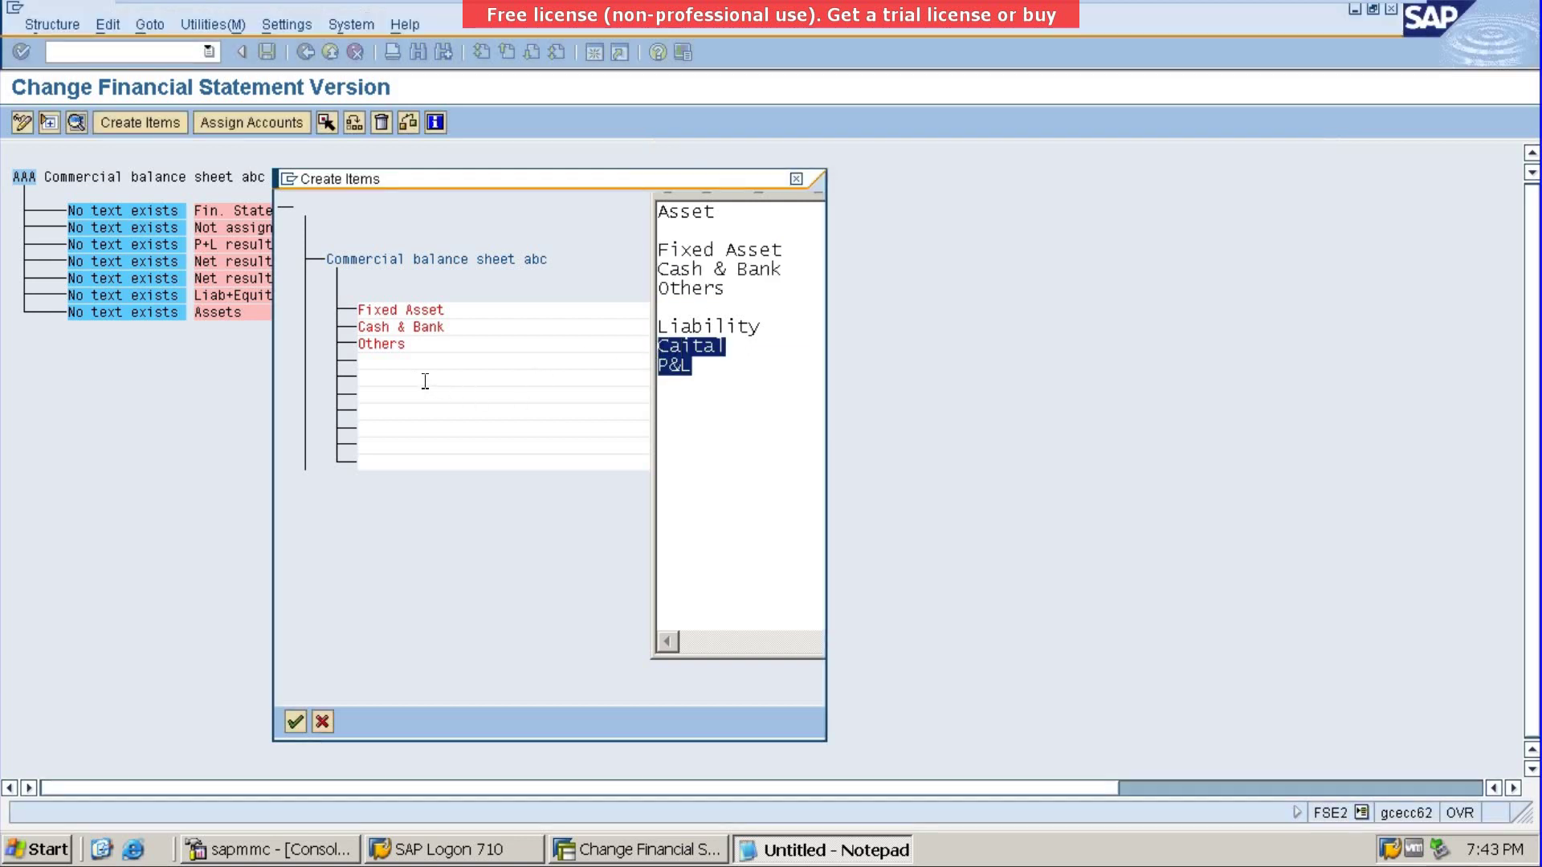
{"action": "key", "text": "ctrl+v"}
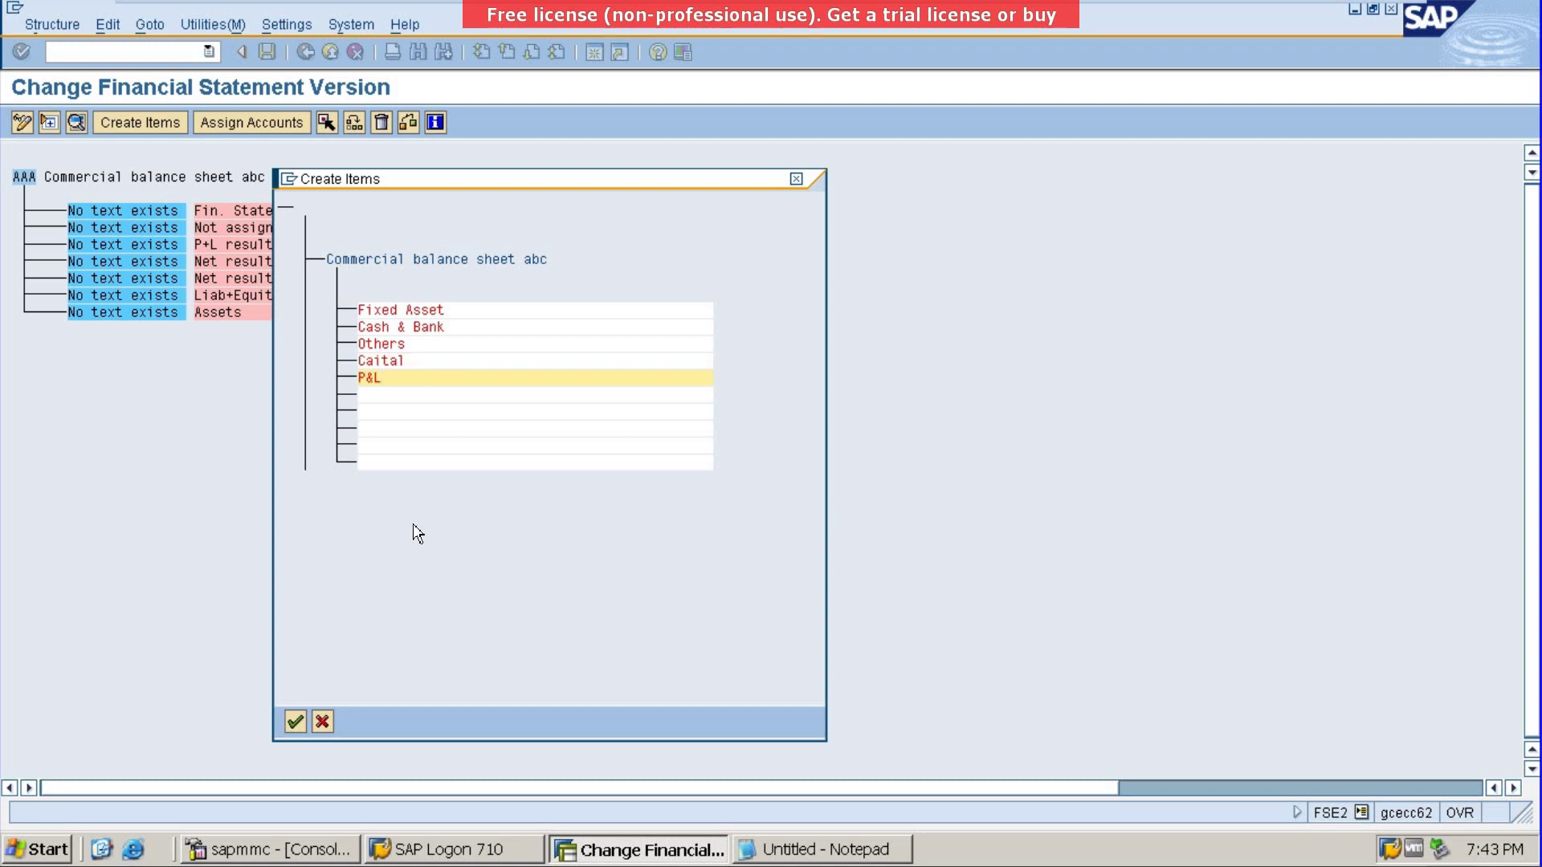
Step: Assign G/L account 3 Building from company code abc to Fixed Asset, flagging debit and credit
{"action": "left_click", "coordinate": [295, 723]}
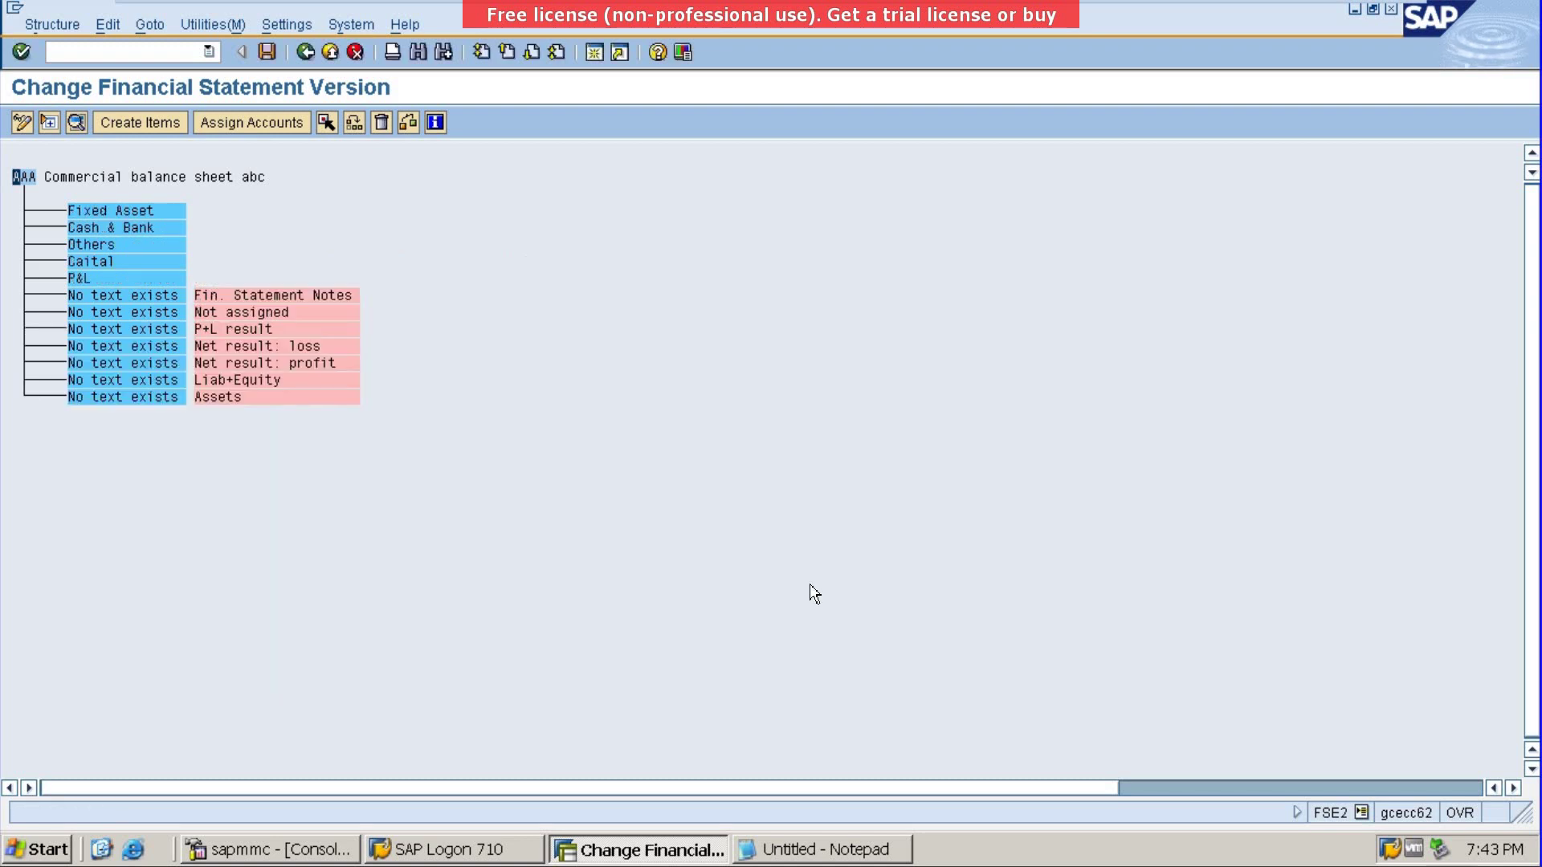
{"action": "left_click", "coordinate": [83, 211]}
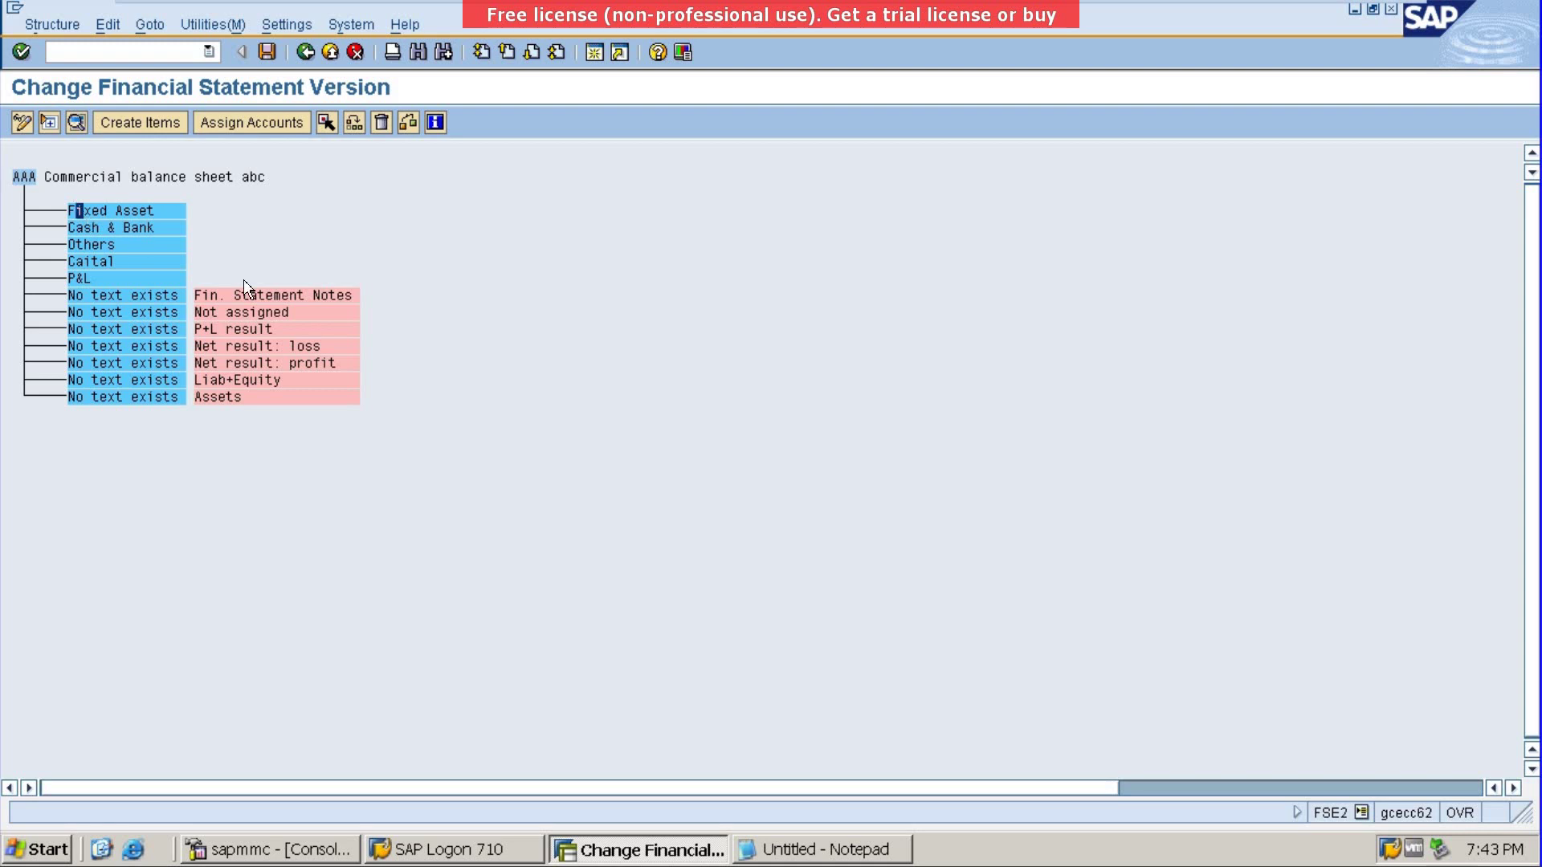
{"action": "left_click", "coordinate": [231, 125]}
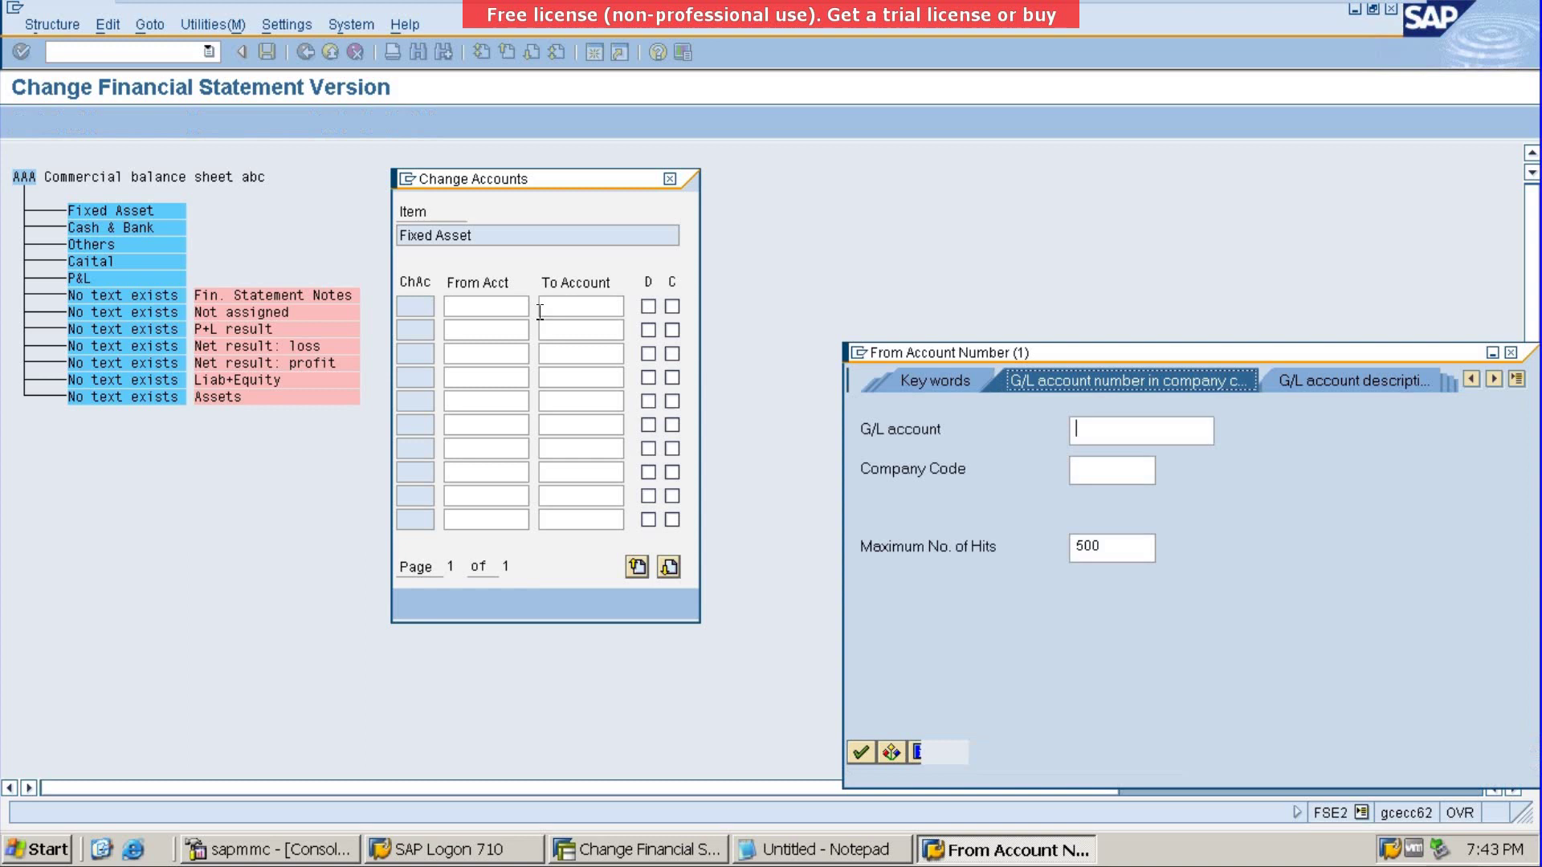
{"action": "left_click", "coordinate": [1116, 479]}
{"action": "type", "text": "abc"}
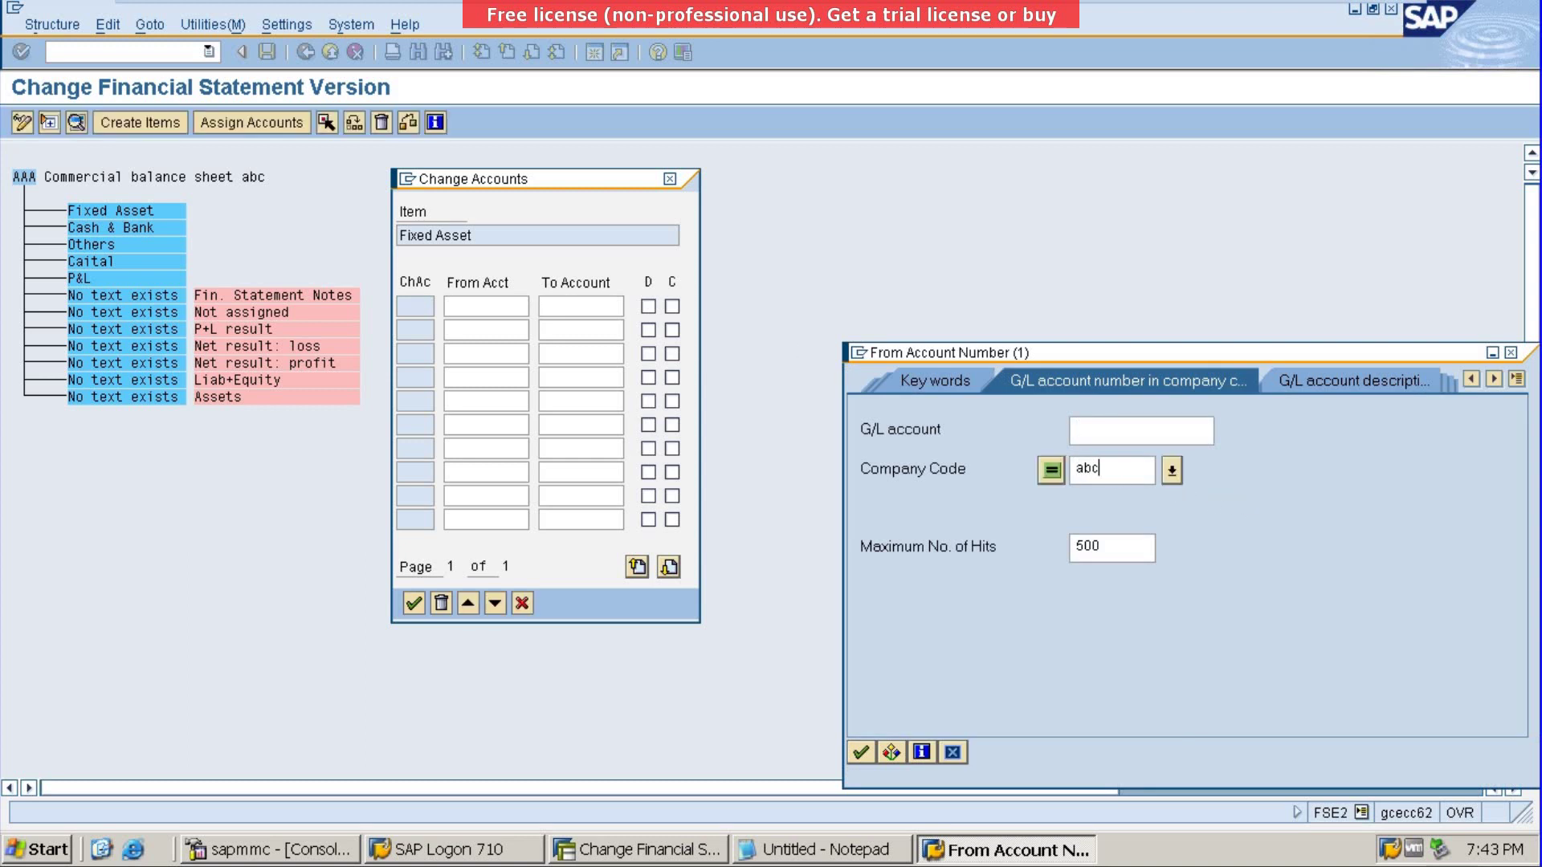
{"action": "key", "text": "Return"}
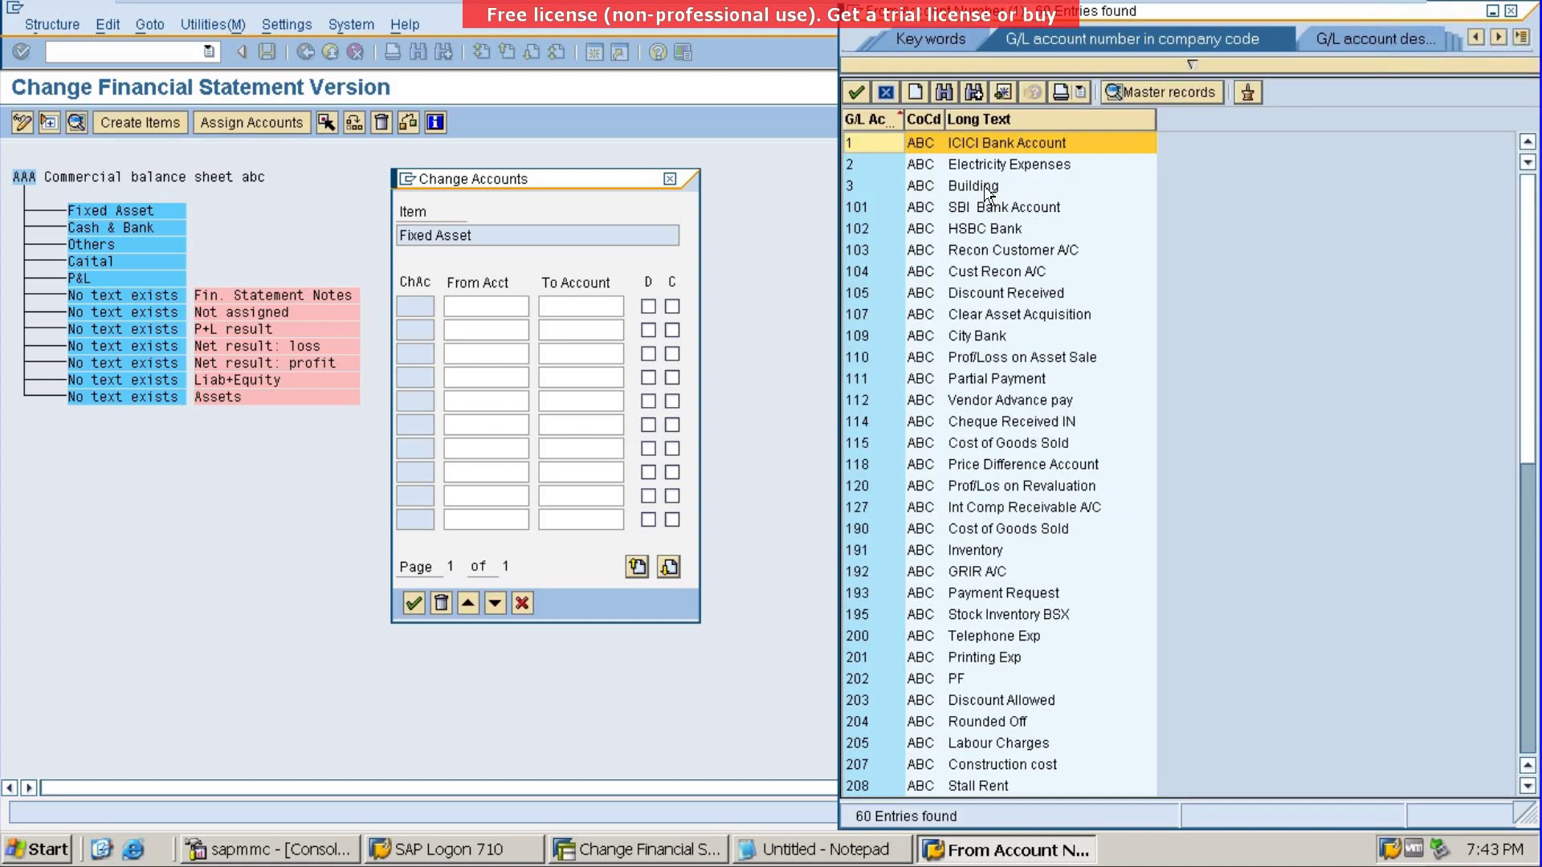
{"action": "double_click", "coordinate": [987, 187]}
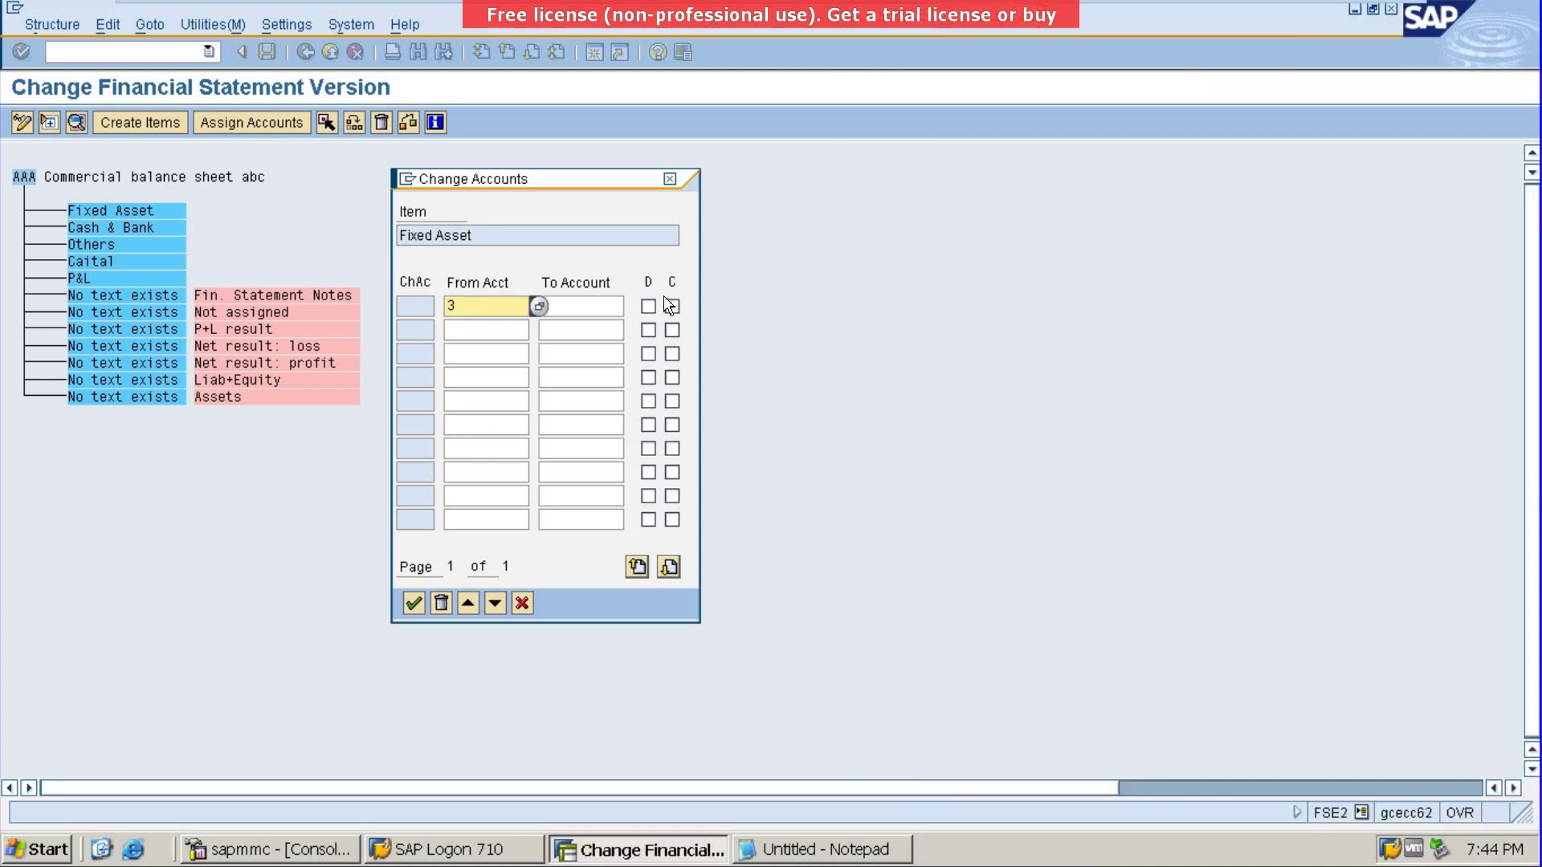
{"action": "left_click", "coordinate": [648, 307]}
{"action": "left_click", "coordinate": [672, 307]}
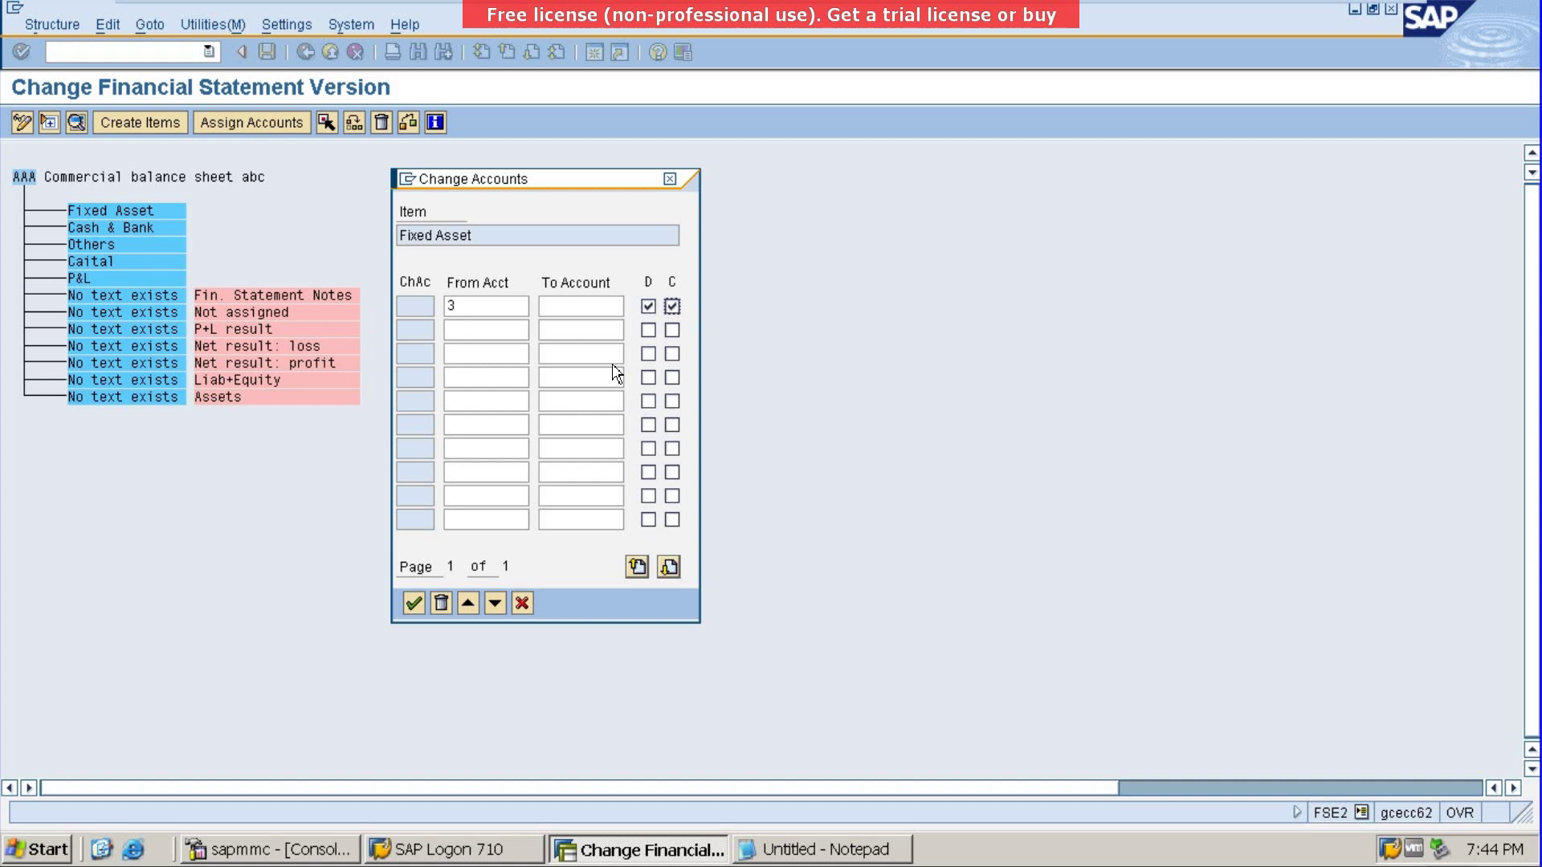
{"action": "left_click", "coordinate": [413, 603]}
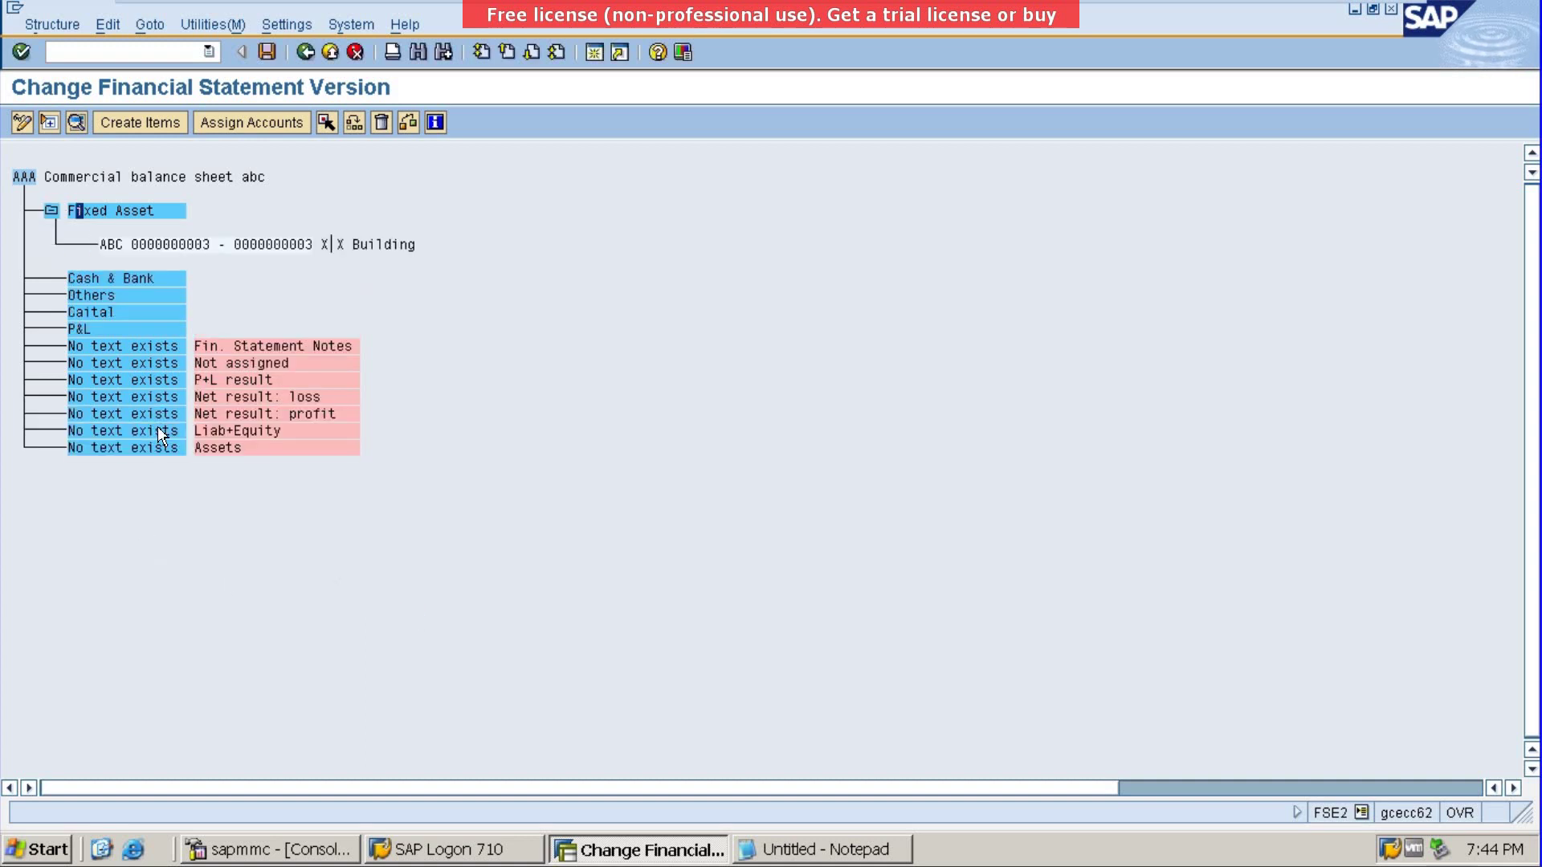
Step: Start account assignment for Cash & Bank and look up company abc's accounts 101 and 109
{"action": "left_click", "coordinate": [84, 278]}
{"action": "left_click", "coordinate": [224, 127]}
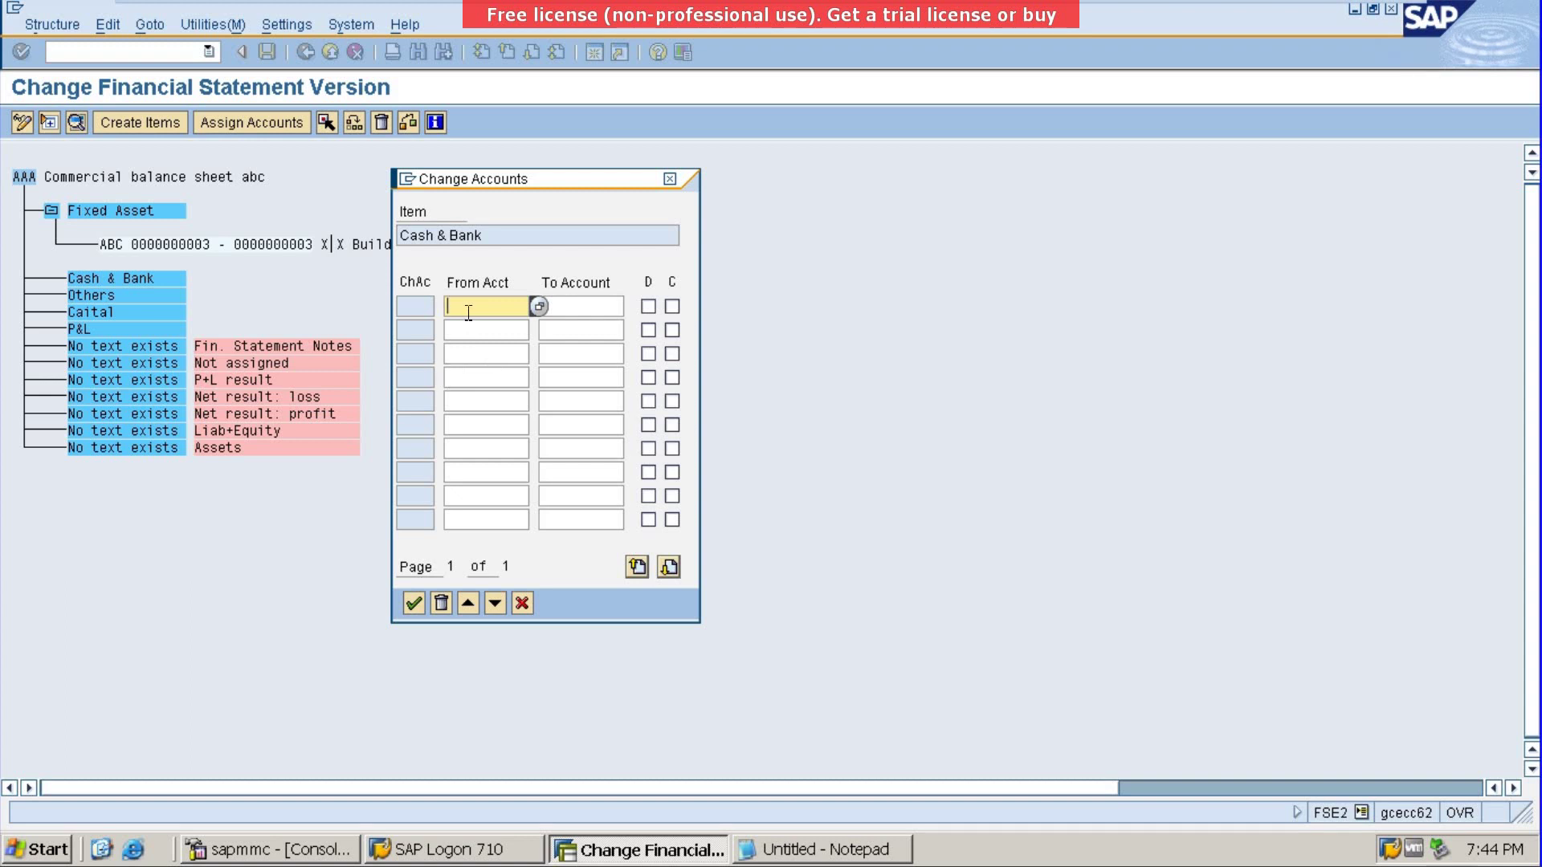
{"action": "left_click", "coordinate": [537, 307]}
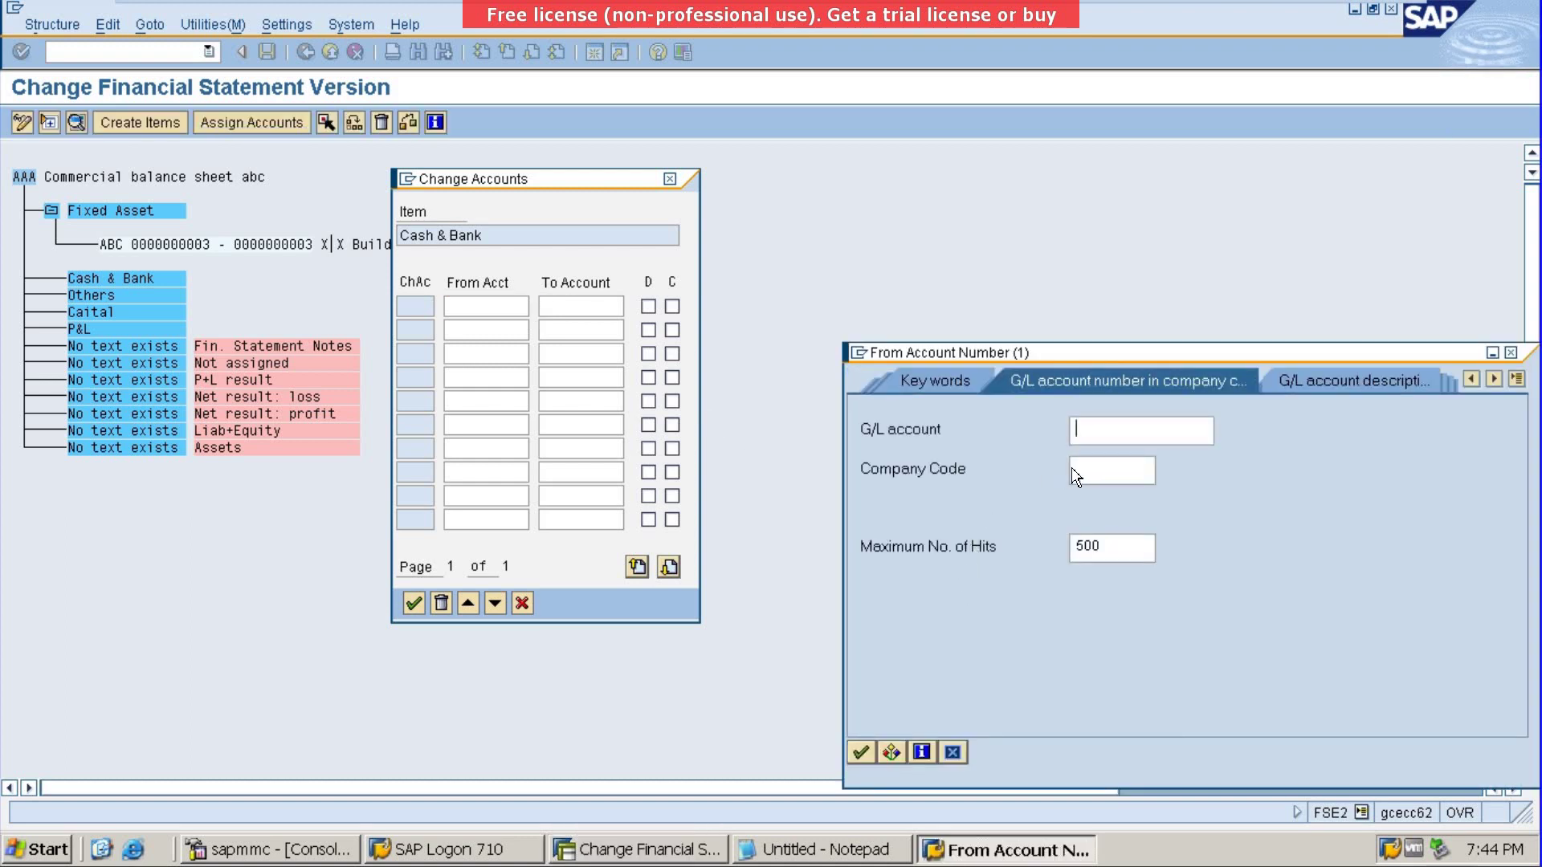
{"action": "left_click", "coordinate": [1075, 472]}
{"action": "type", "text": "abc"}
{"action": "key", "text": "Return"}
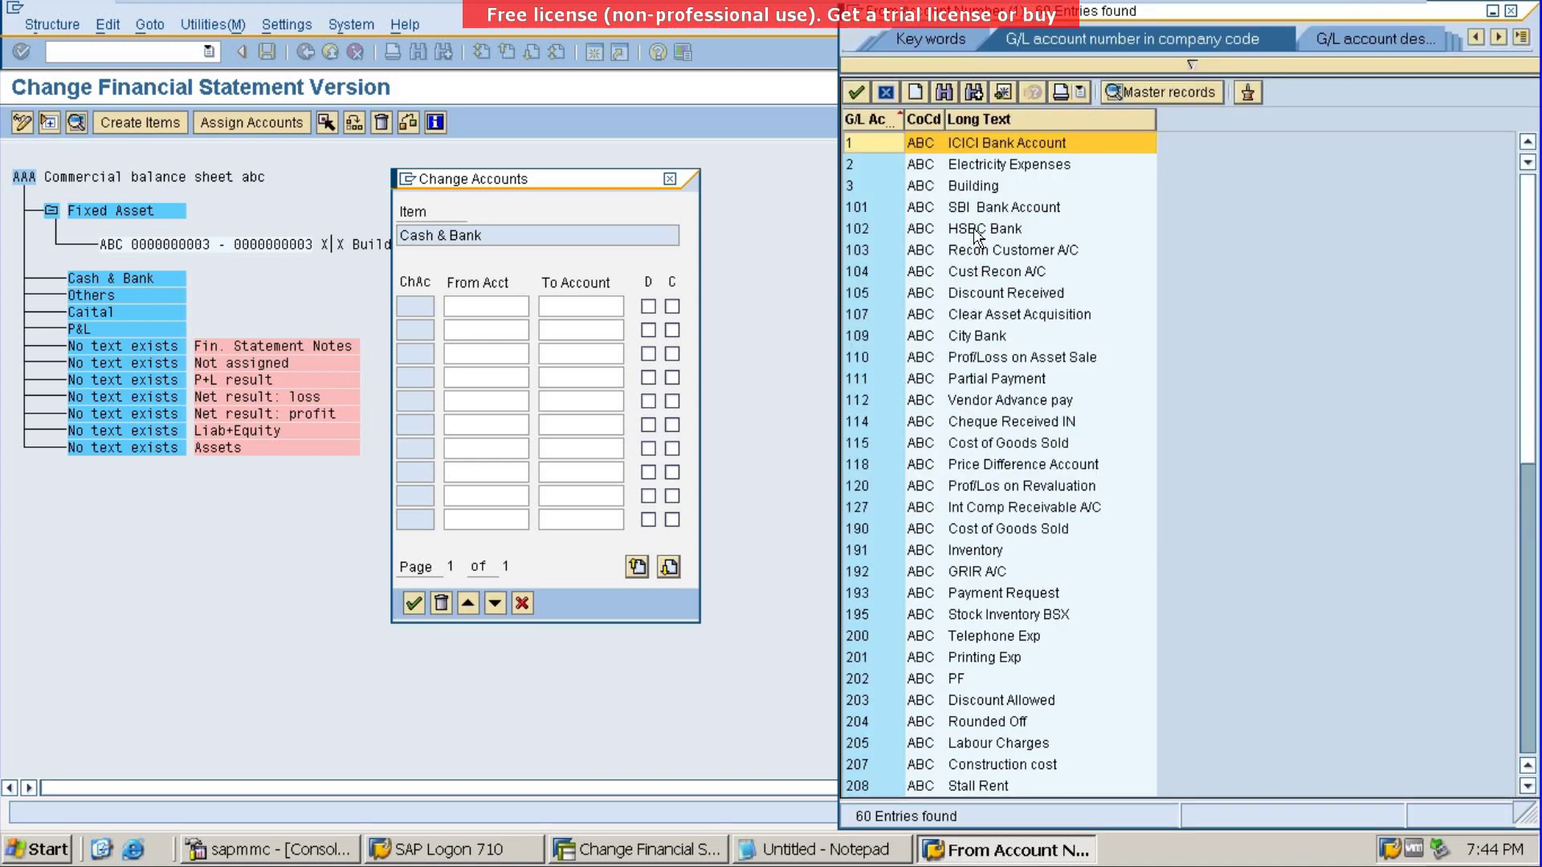
{"action": "left_click", "coordinate": [972, 338]}
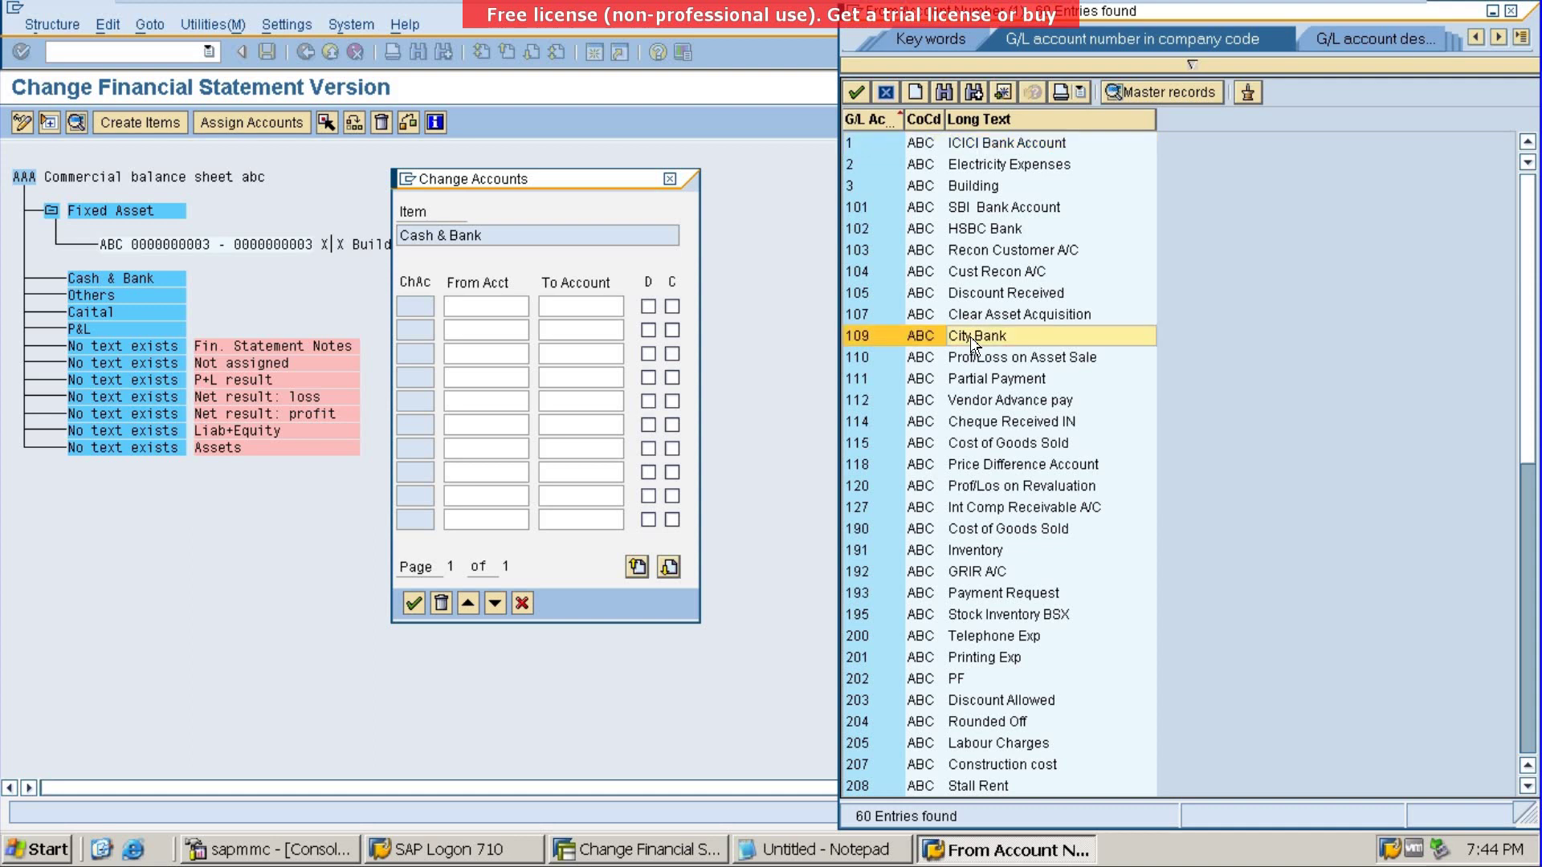
{"action": "left_click", "coordinate": [921, 208]}
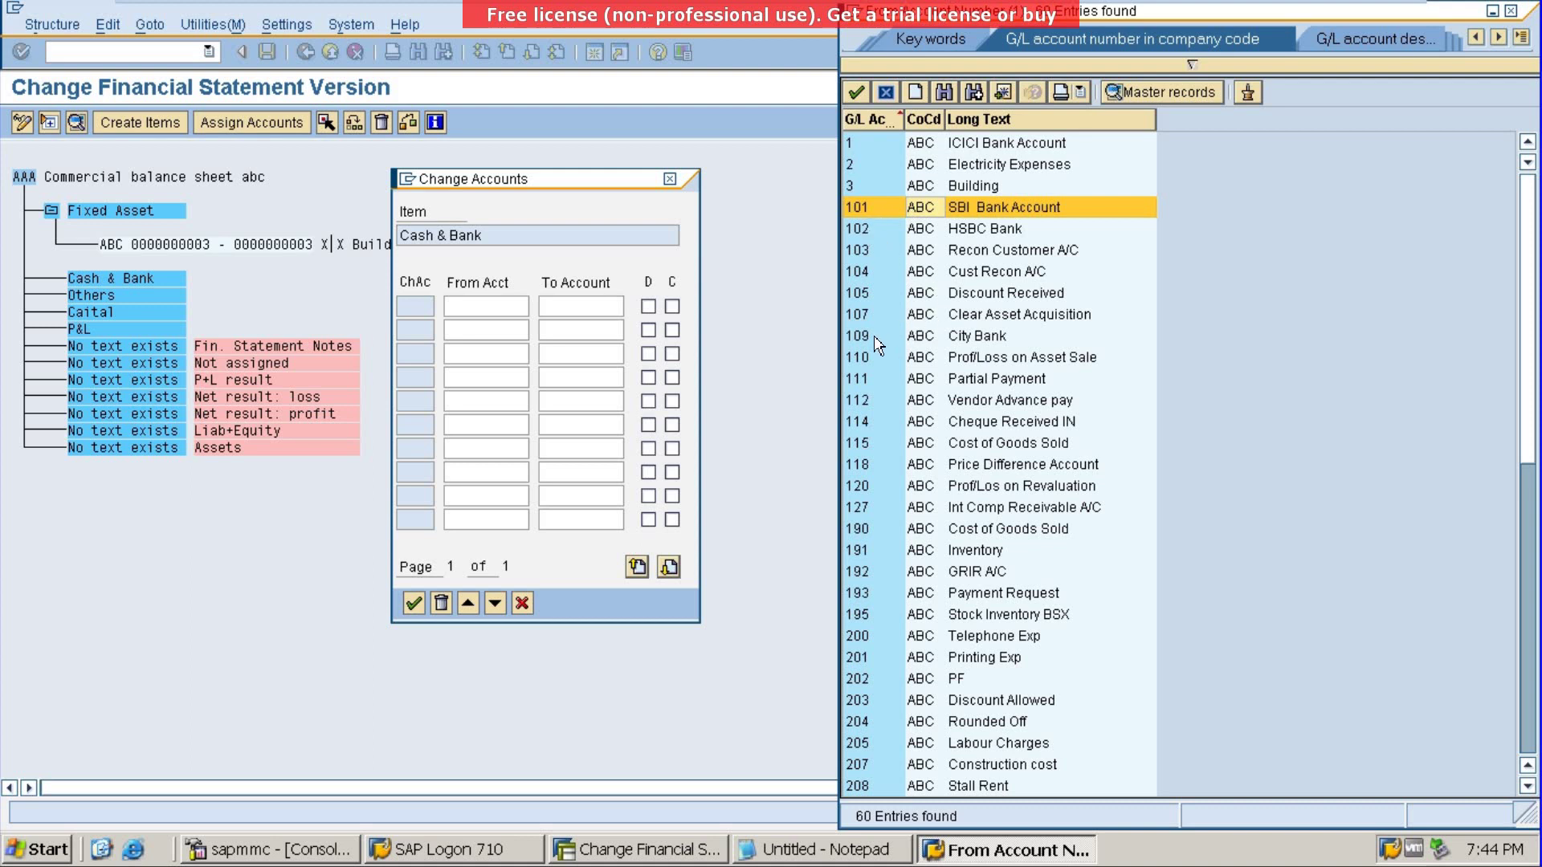
{"action": "left_click", "coordinate": [1512, 13]}
Step: Enter range 101–102 and account 109, flag debit and credit balances, and confirm
{"action": "type", "text": "10"}
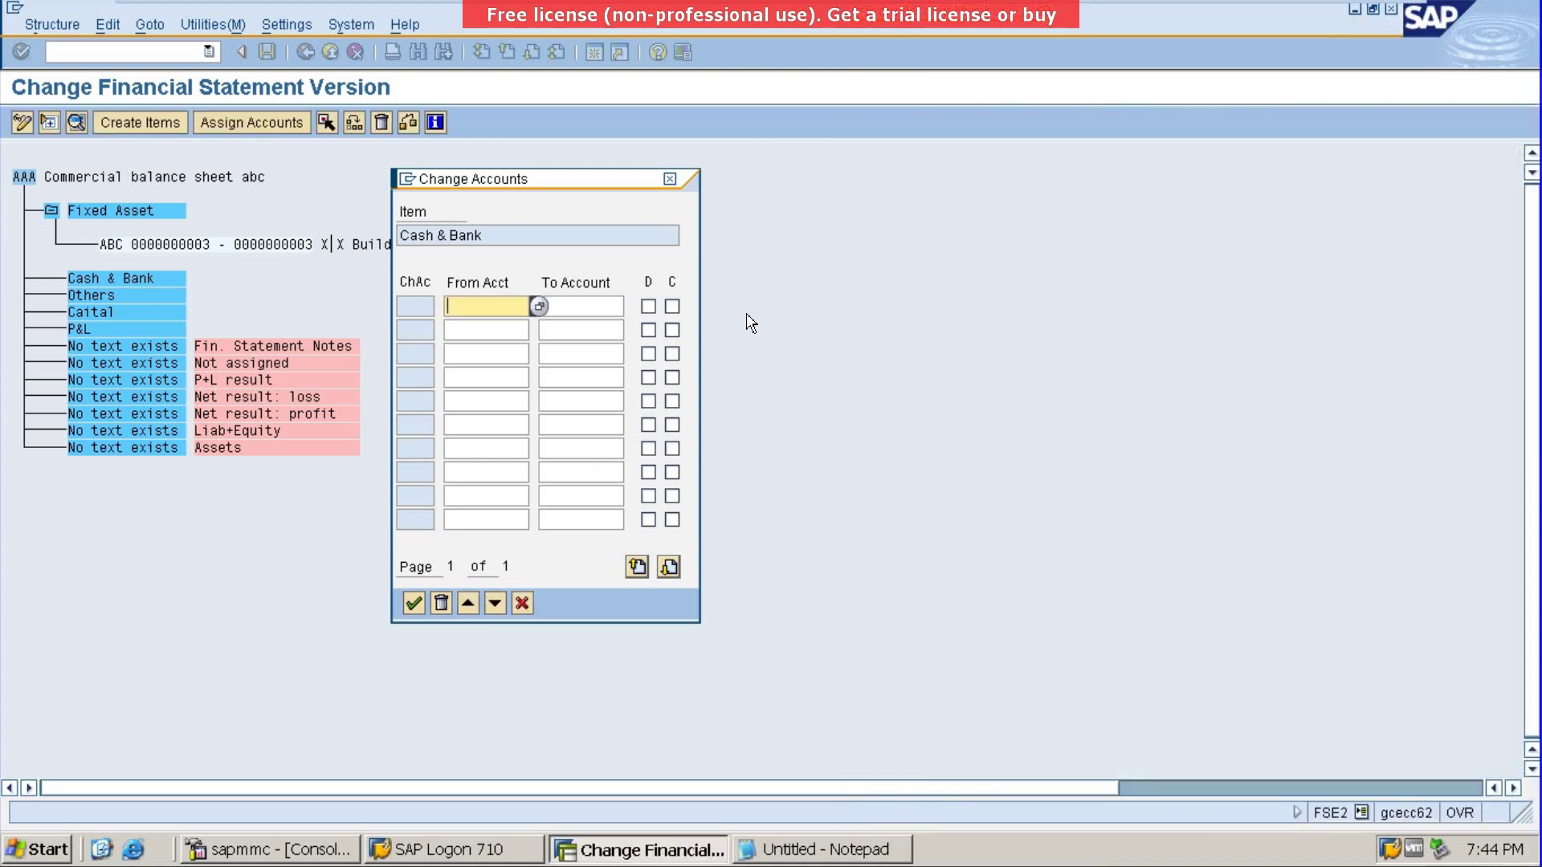
{"action": "type", "text": "1"}
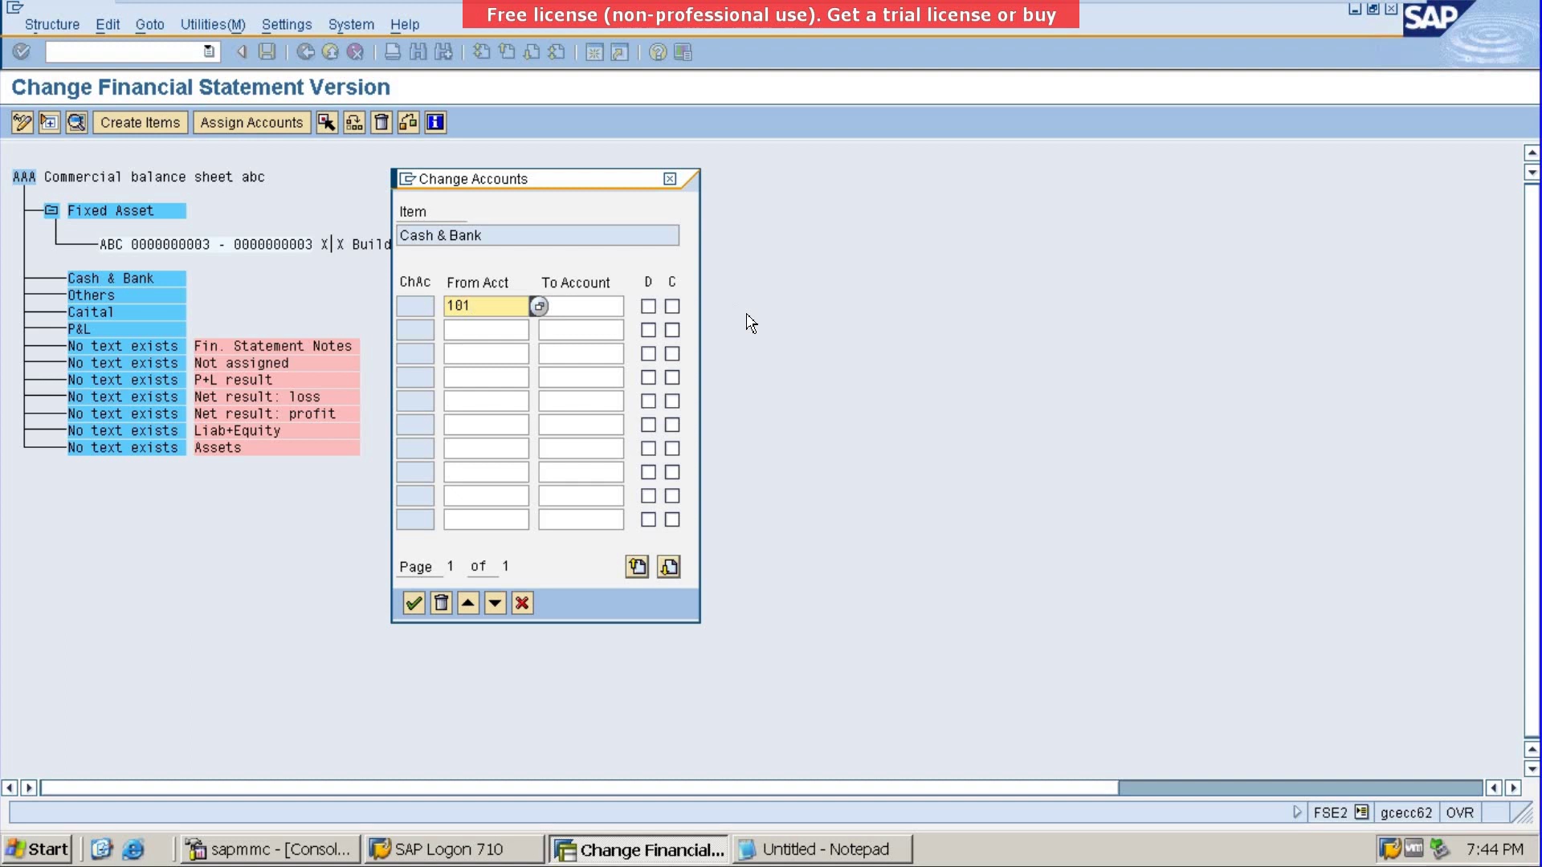
{"action": "key", "text": "Tab"}
{"action": "type", "text": "102"}
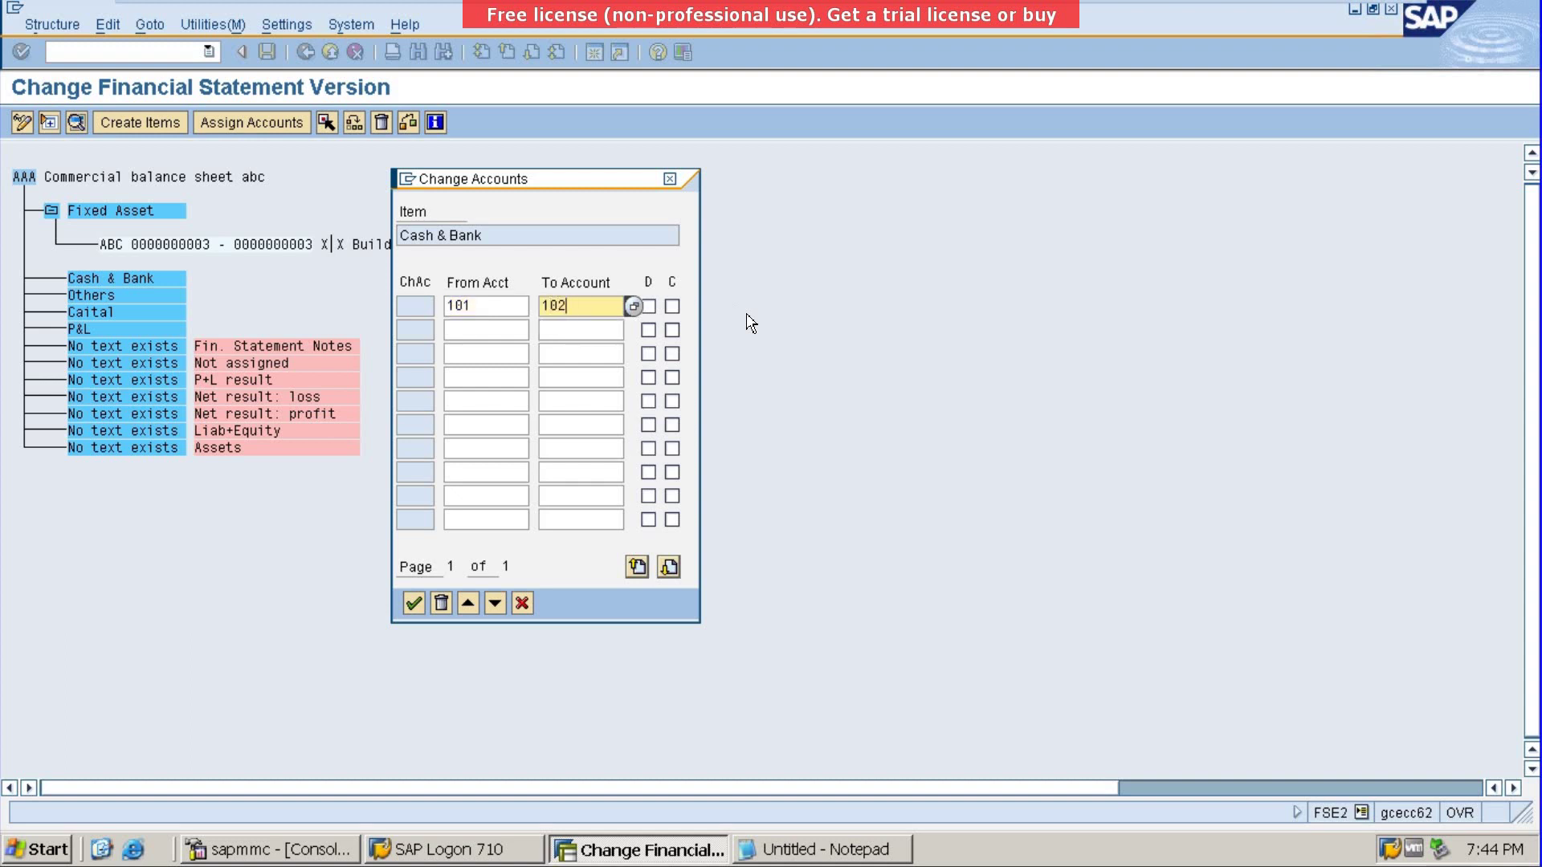
{"action": "key", "text": "Down"}
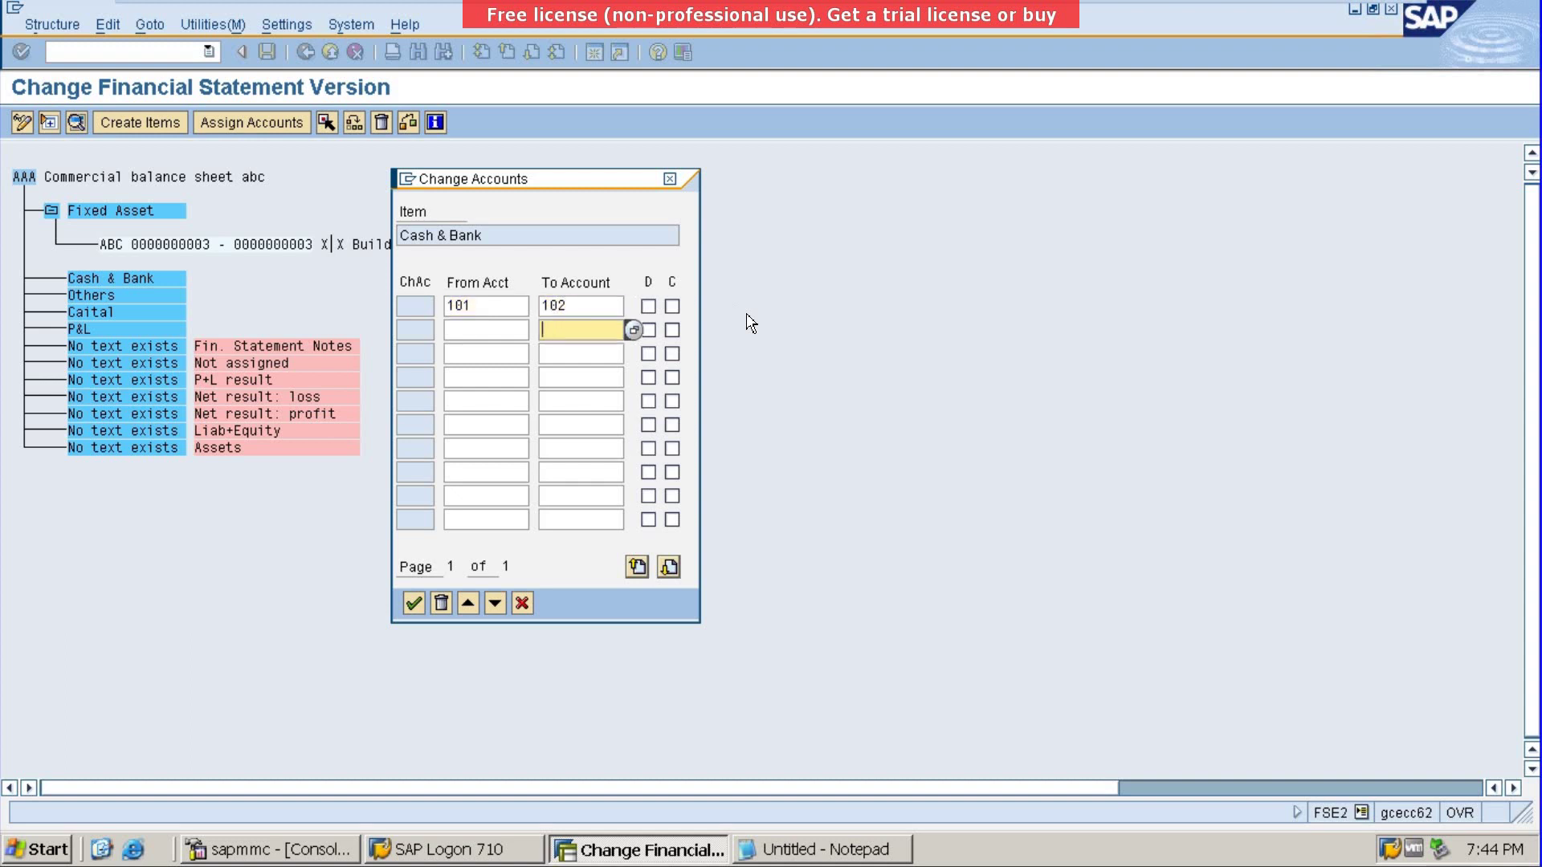
{"action": "key", "text": "shift+Tab"}
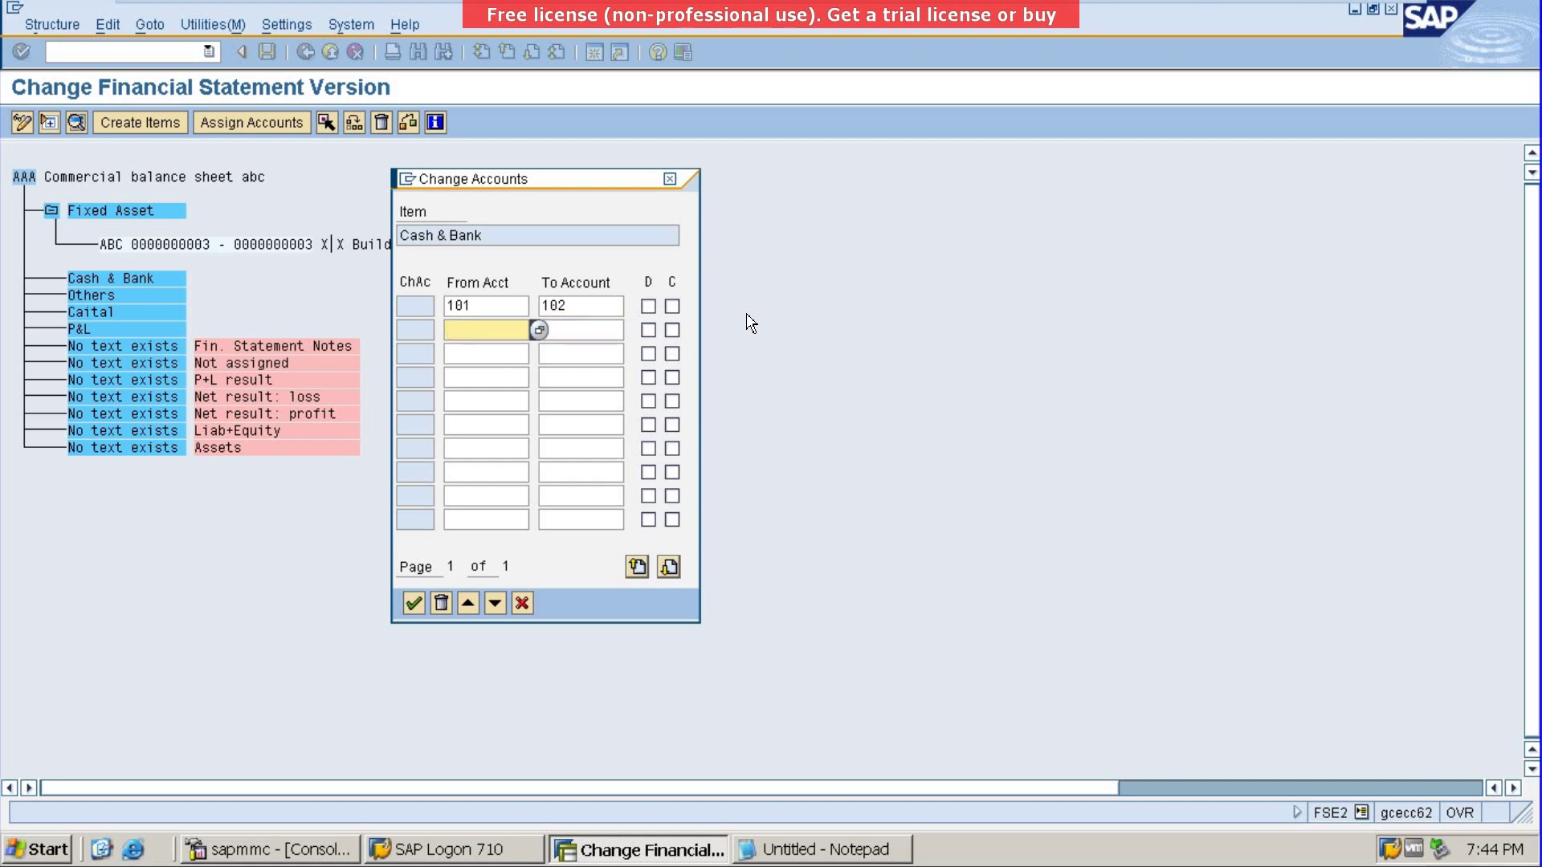
{"action": "type", "text": "109"}
{"action": "left_click", "coordinate": [647, 306]}
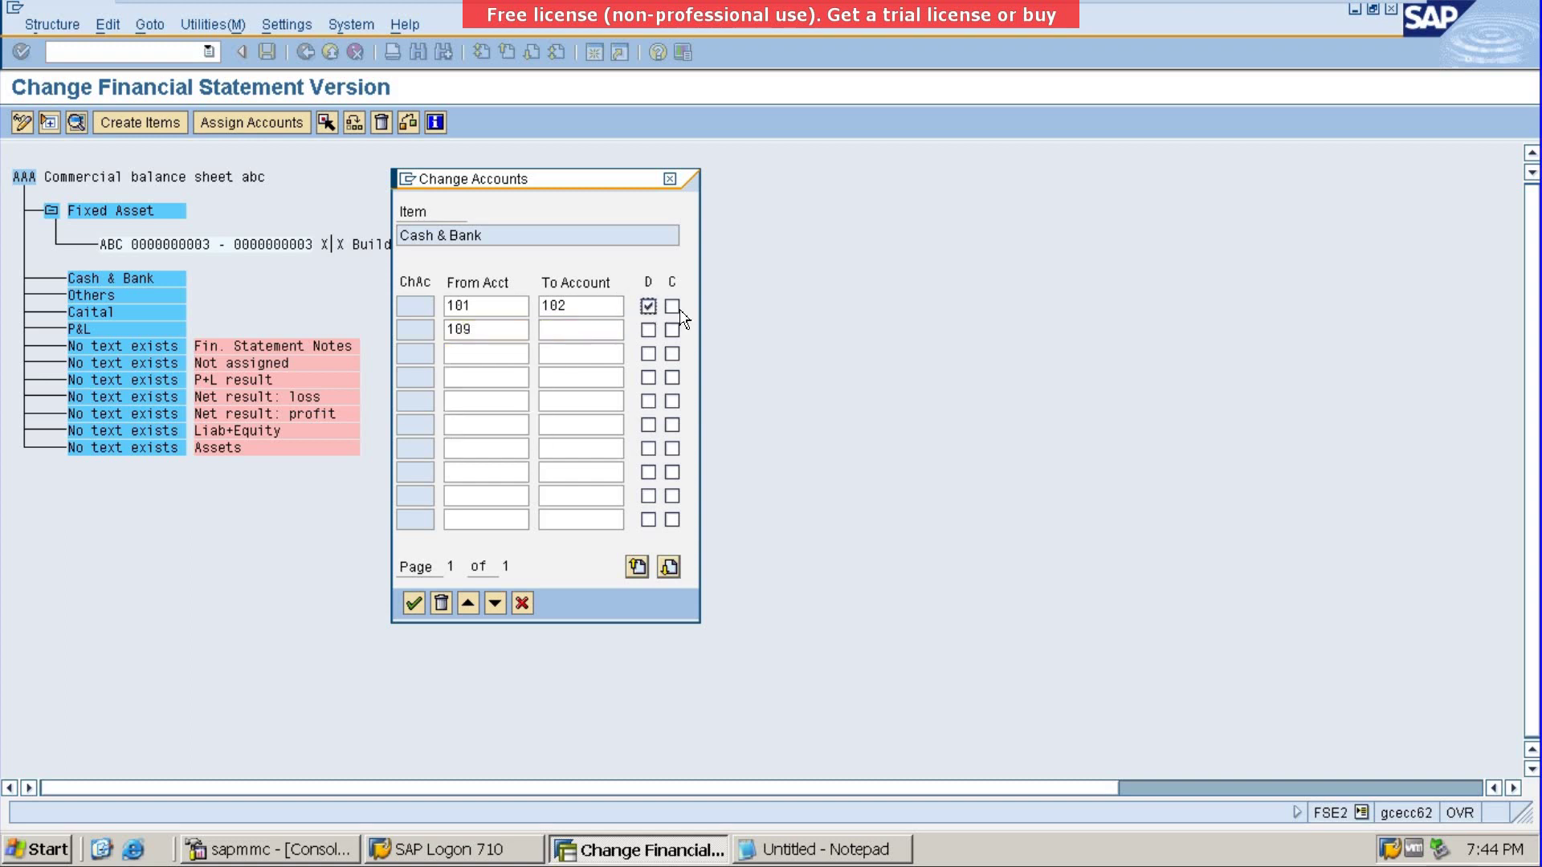
{"action": "left_click", "coordinate": [673, 308]}
{"action": "left_click", "coordinate": [671, 331]}
{"action": "left_click", "coordinate": [412, 604]}
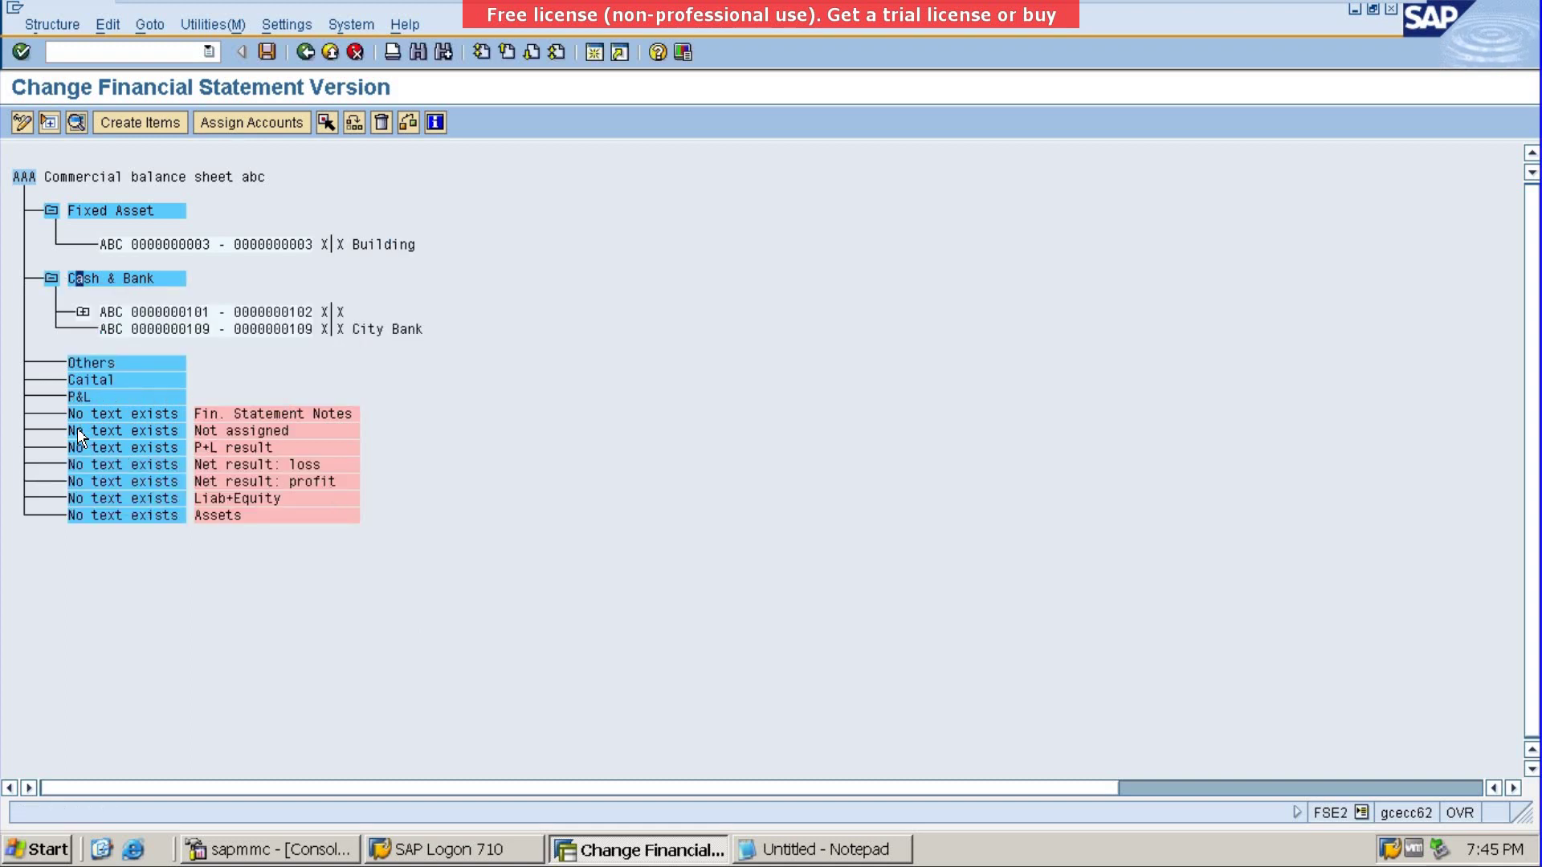
Step: Start account assignment for Others and search G/L accounts of company code ABC
{"action": "left_click", "coordinate": [101, 363]}
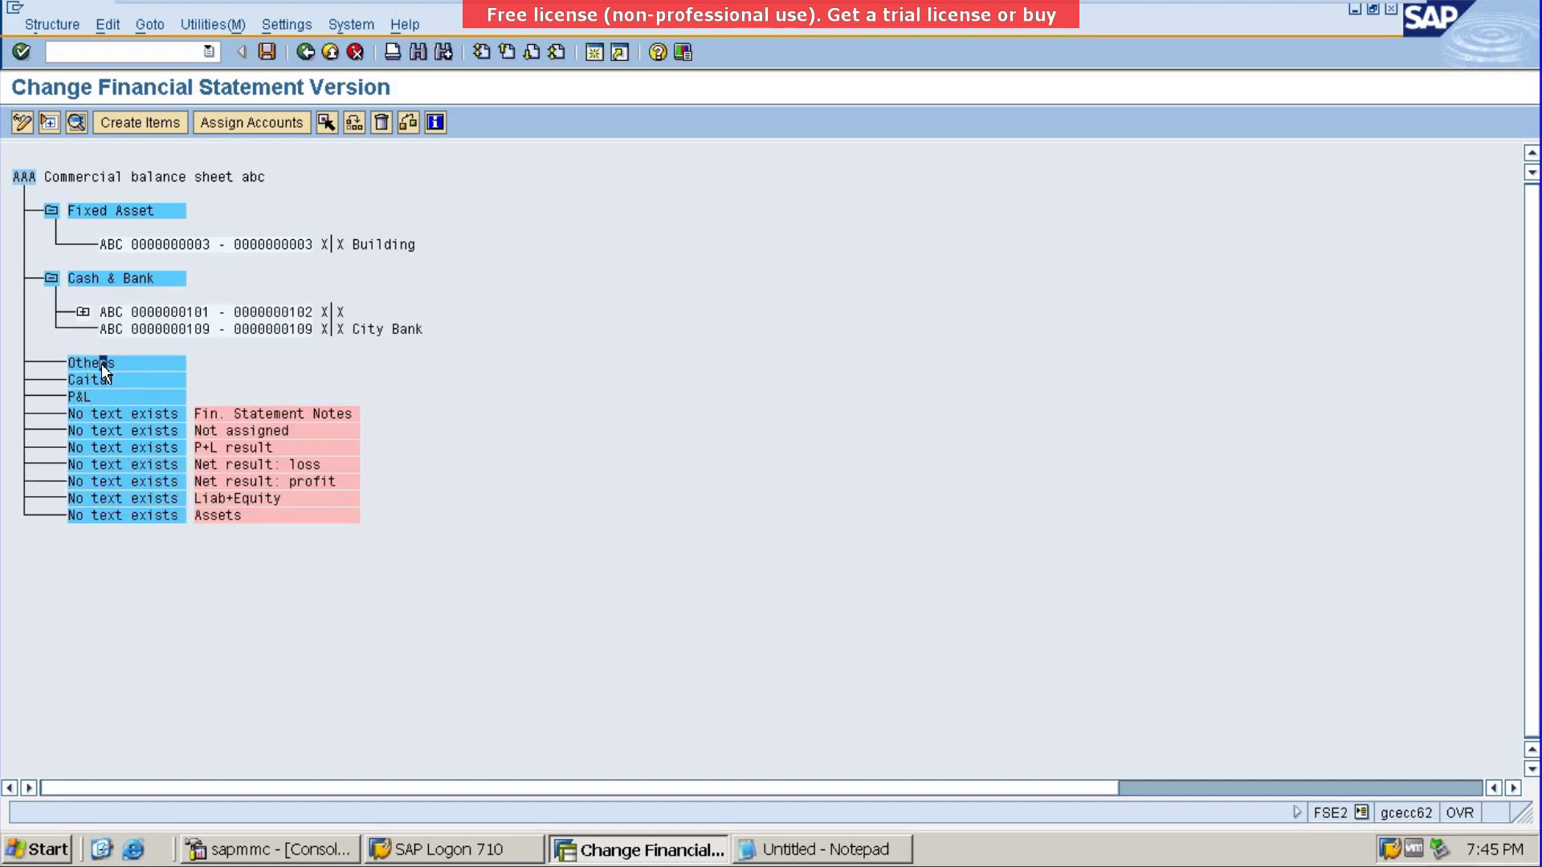
{"action": "left_click", "coordinate": [241, 124]}
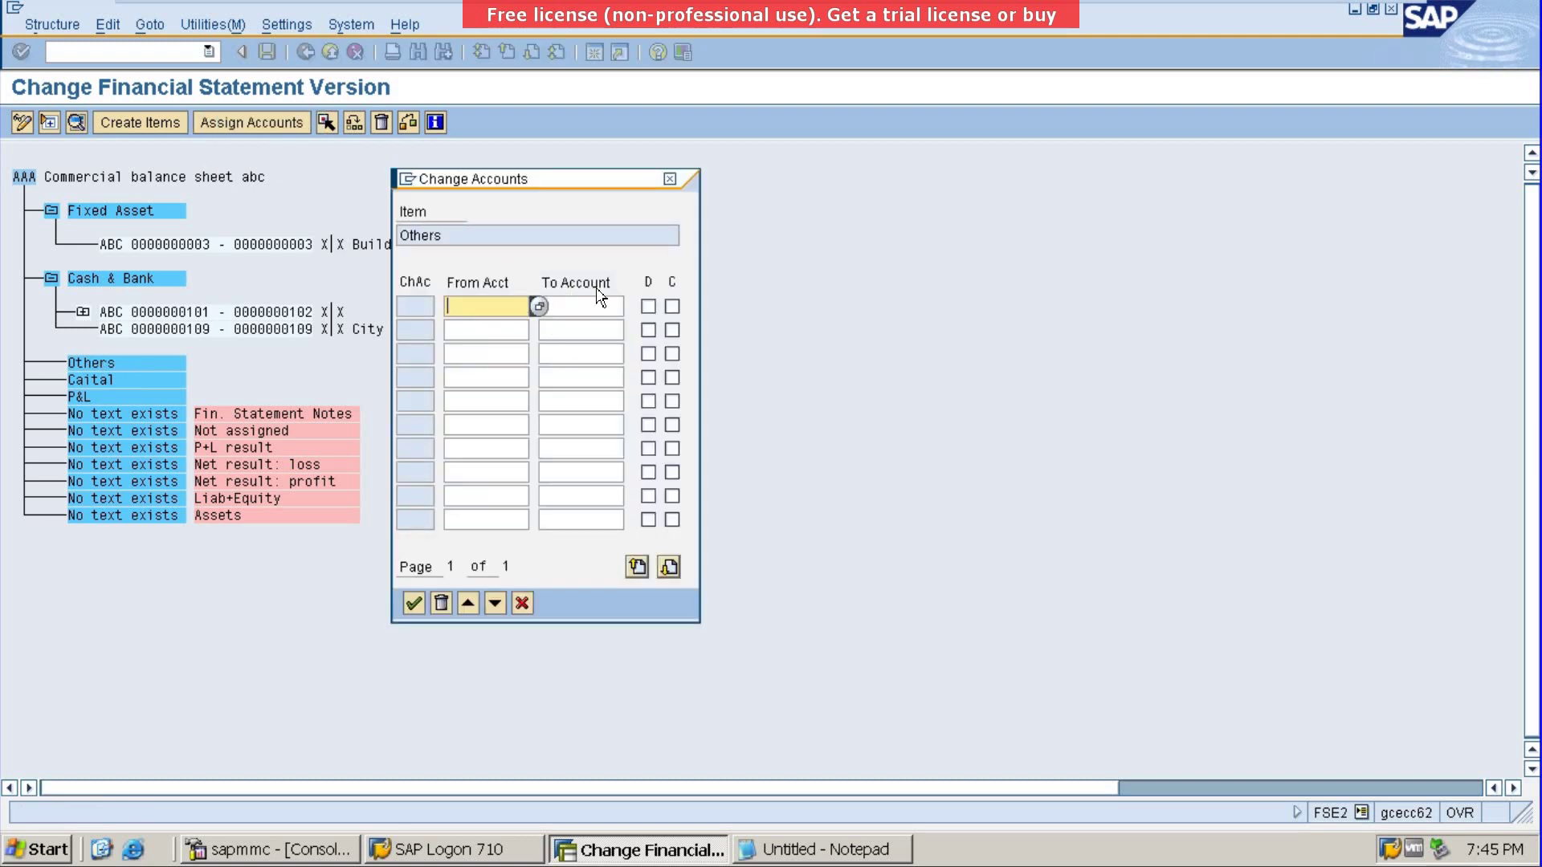
{"action": "key", "text": "F4"}
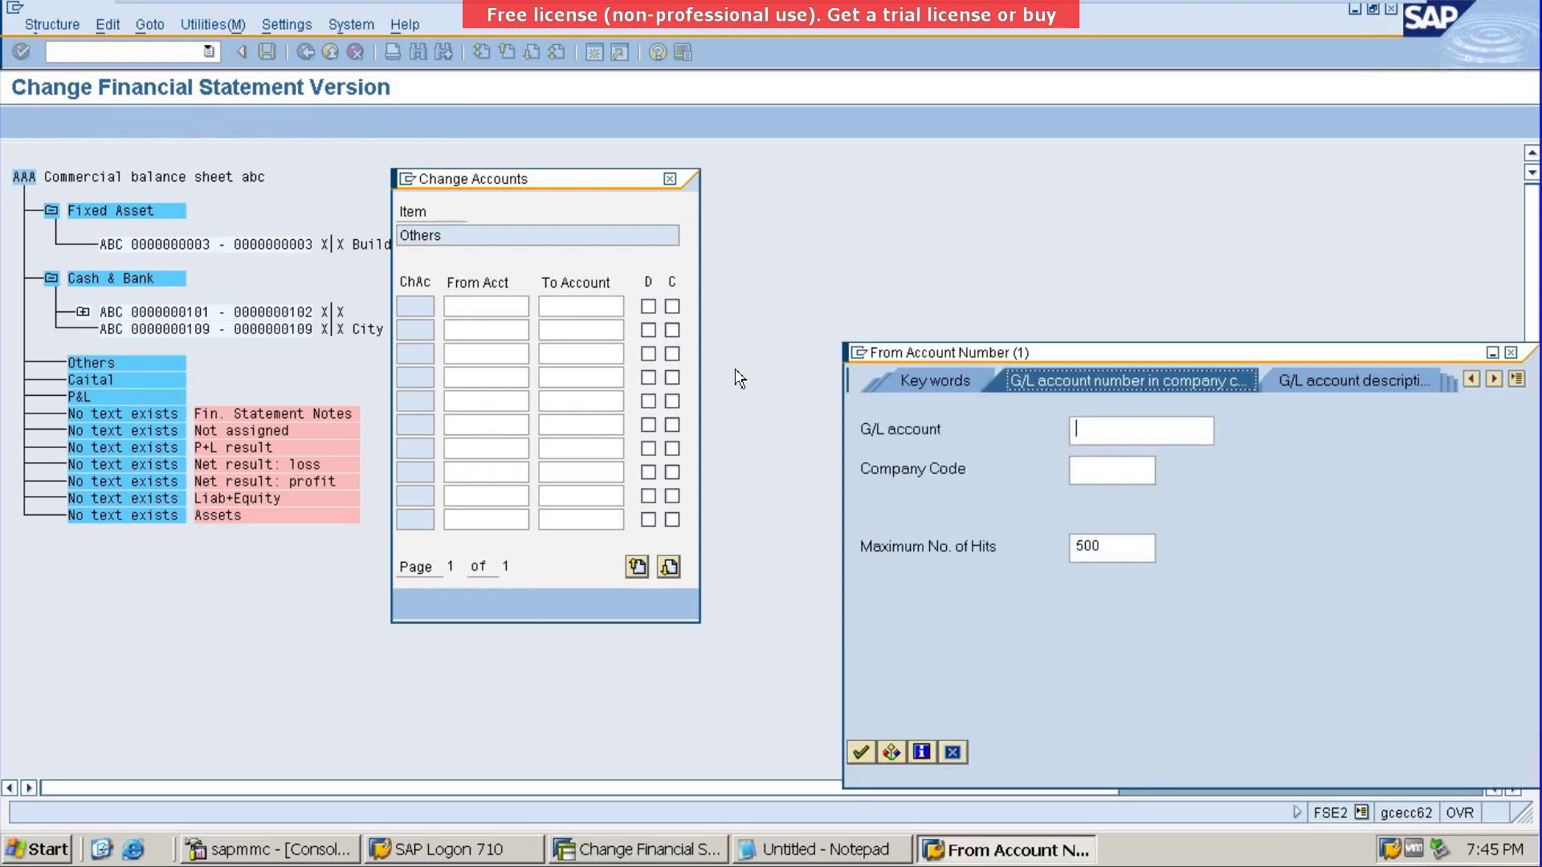
{"action": "left_click", "coordinate": [1117, 468]}
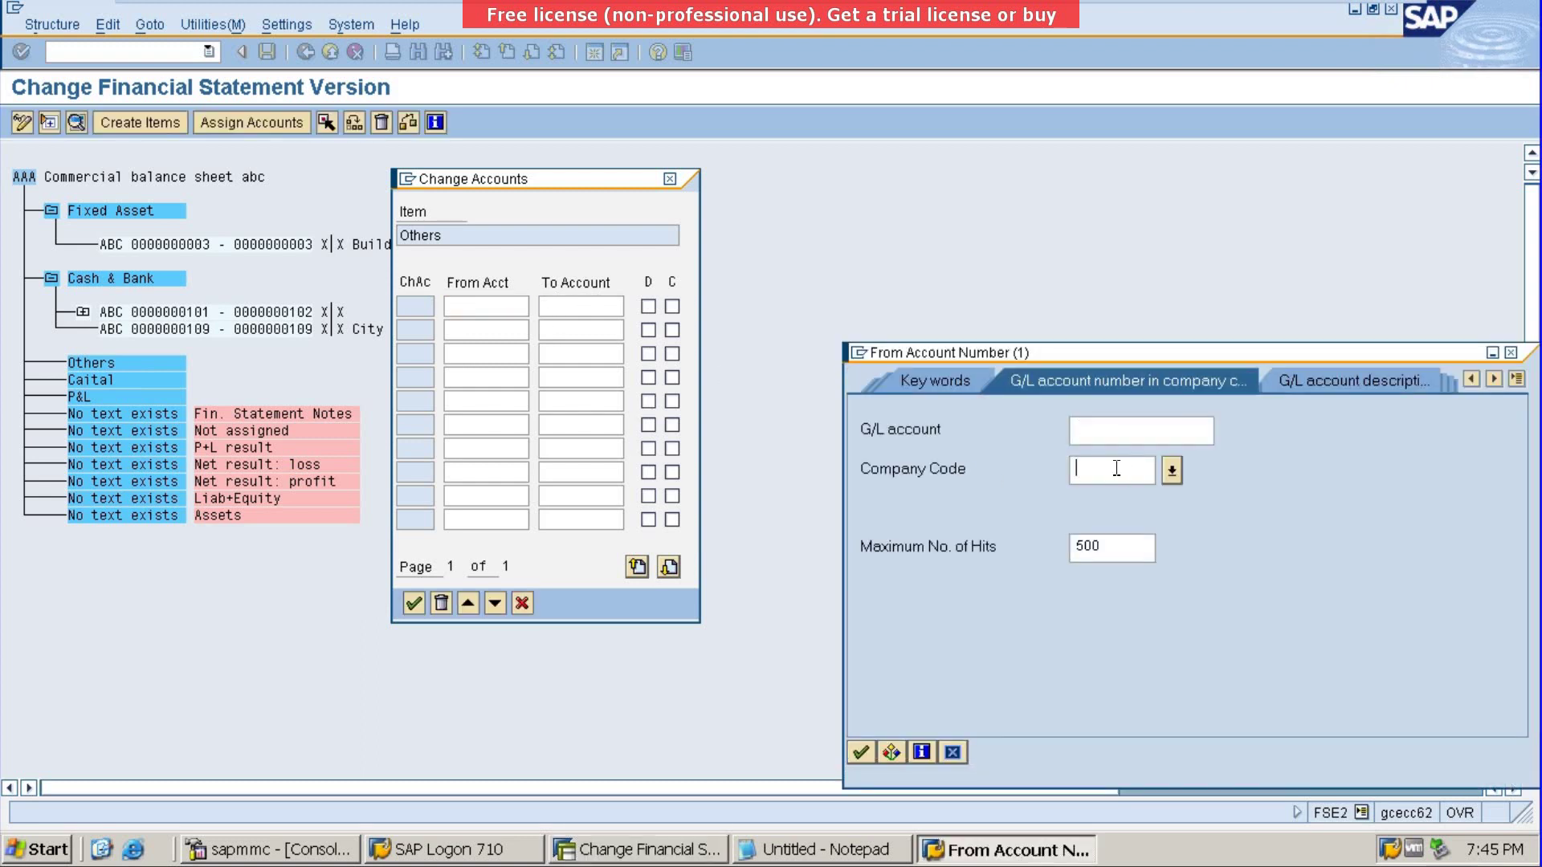
{"action": "type", "text": "ABC"}
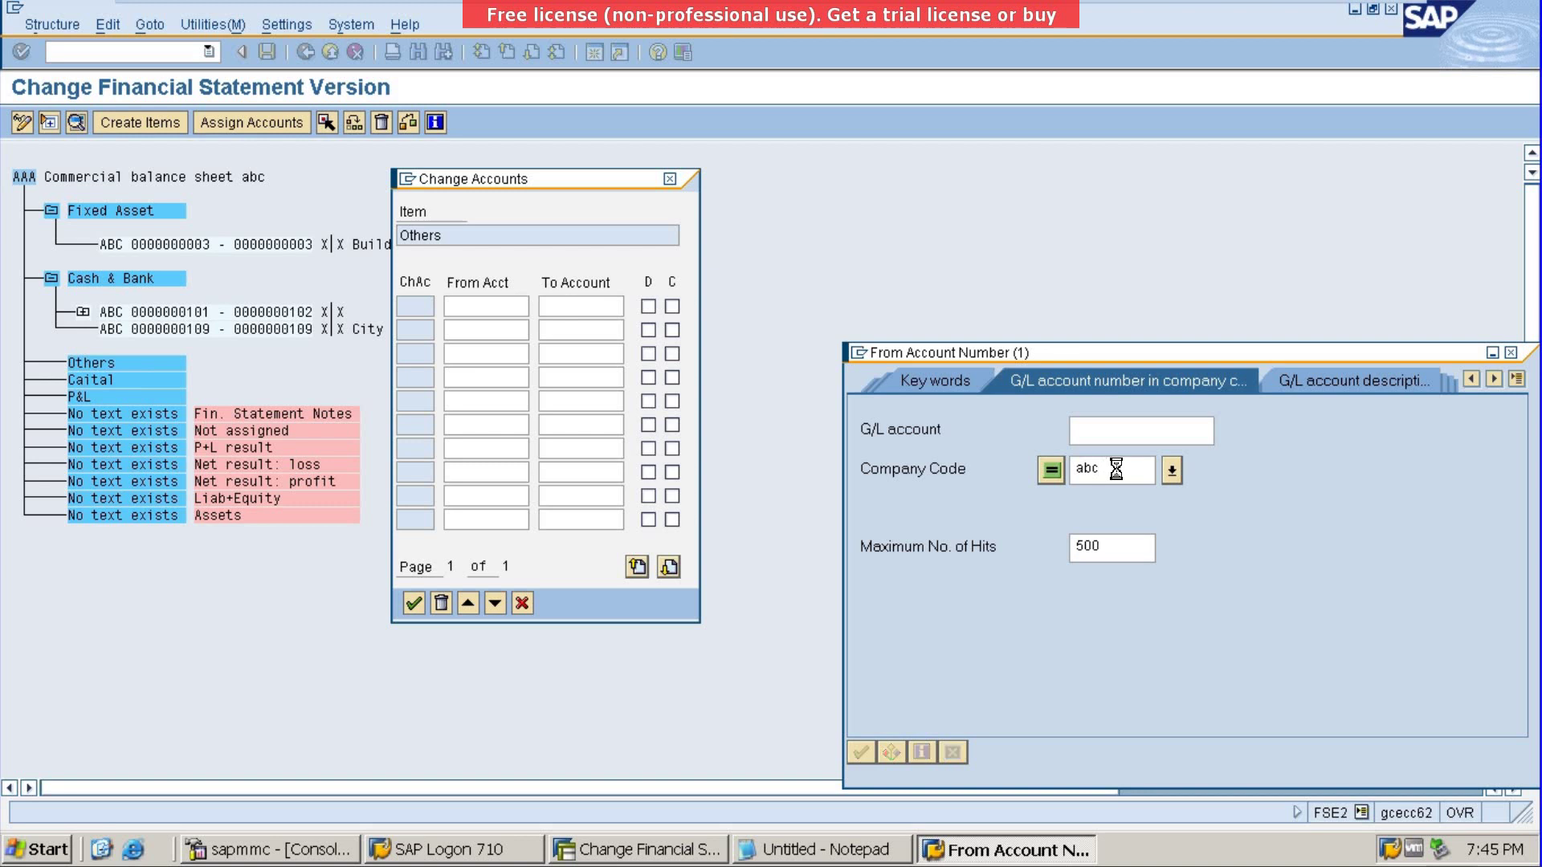
{"action": "key", "text": "Return"}
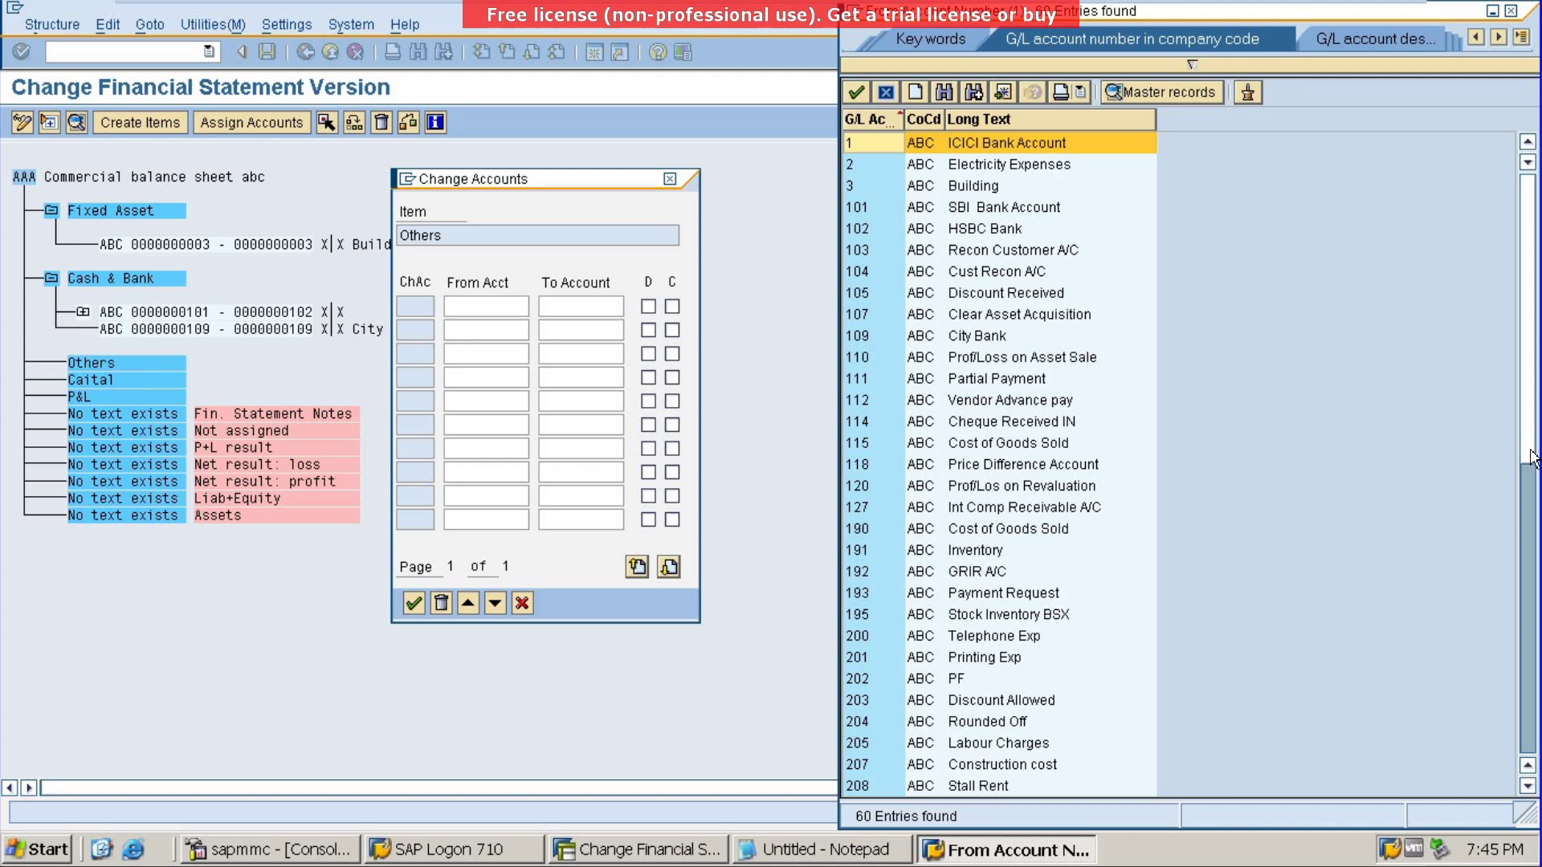
Step: Search the results for 'reco' to locate 103 Recon Customer A/C
{"action": "left_click_drag", "start_coordinate": [1533, 459], "coordinate": [1532, 762]}
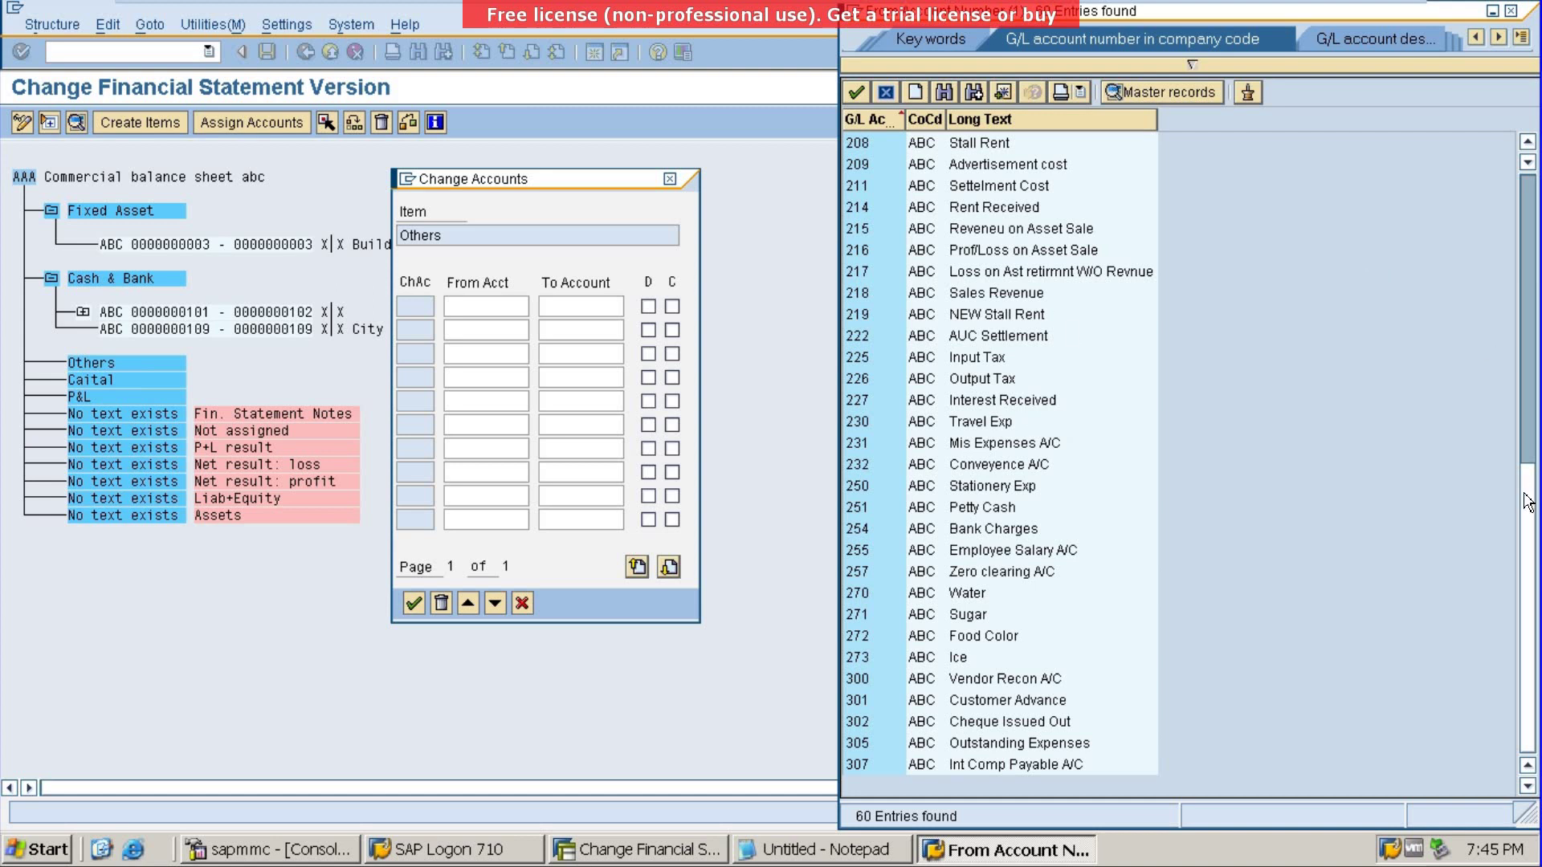
{"action": "left_click_drag", "start_coordinate": [1529, 500], "coordinate": [1521, 282]}
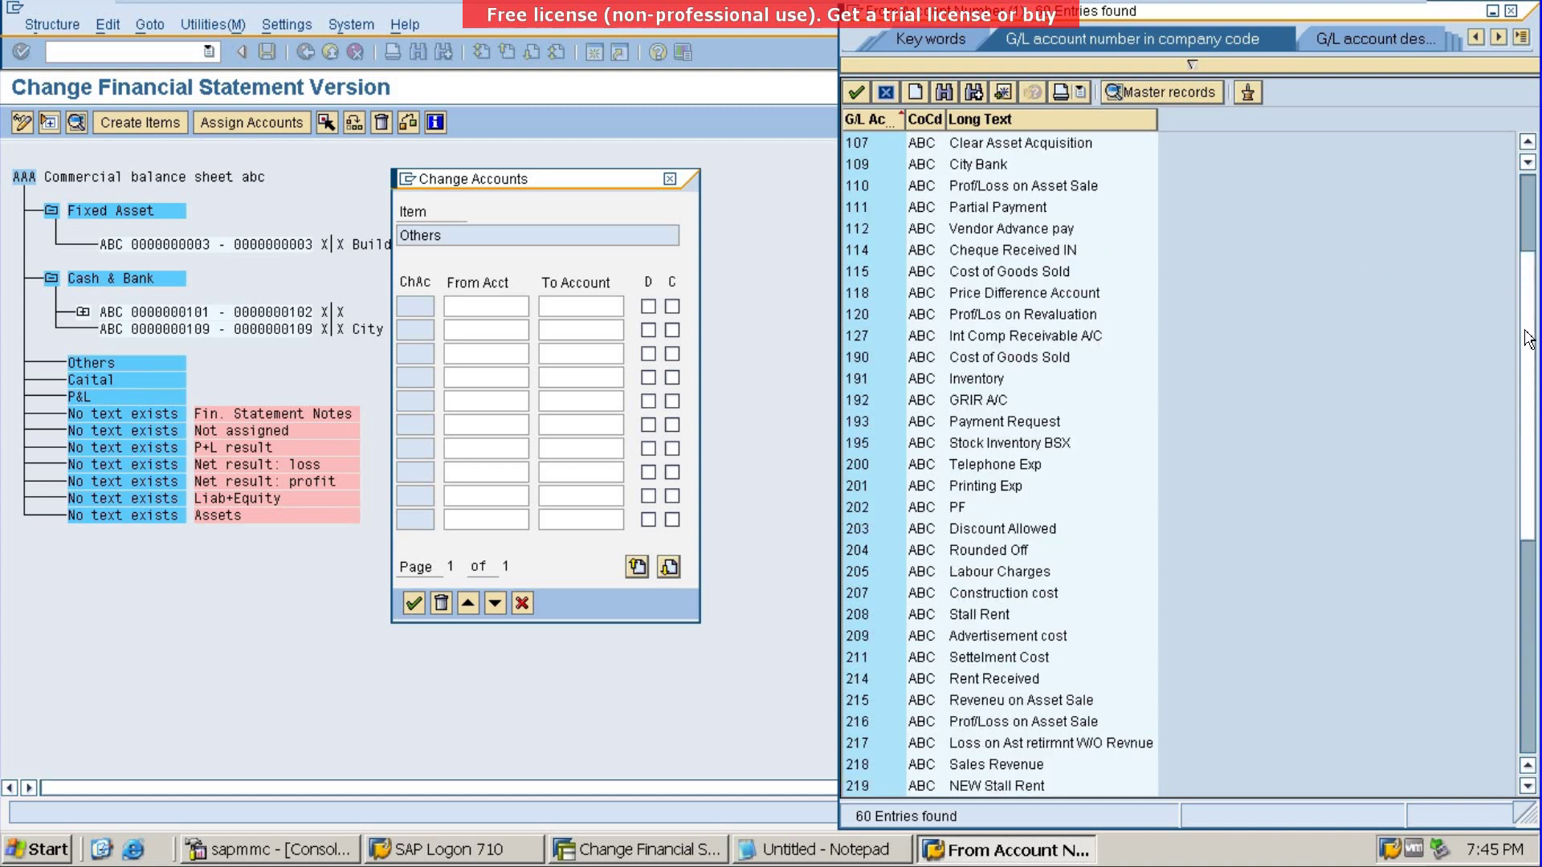
{"action": "left_click_drag", "start_coordinate": [1530, 347], "coordinate": [1514, 678]}
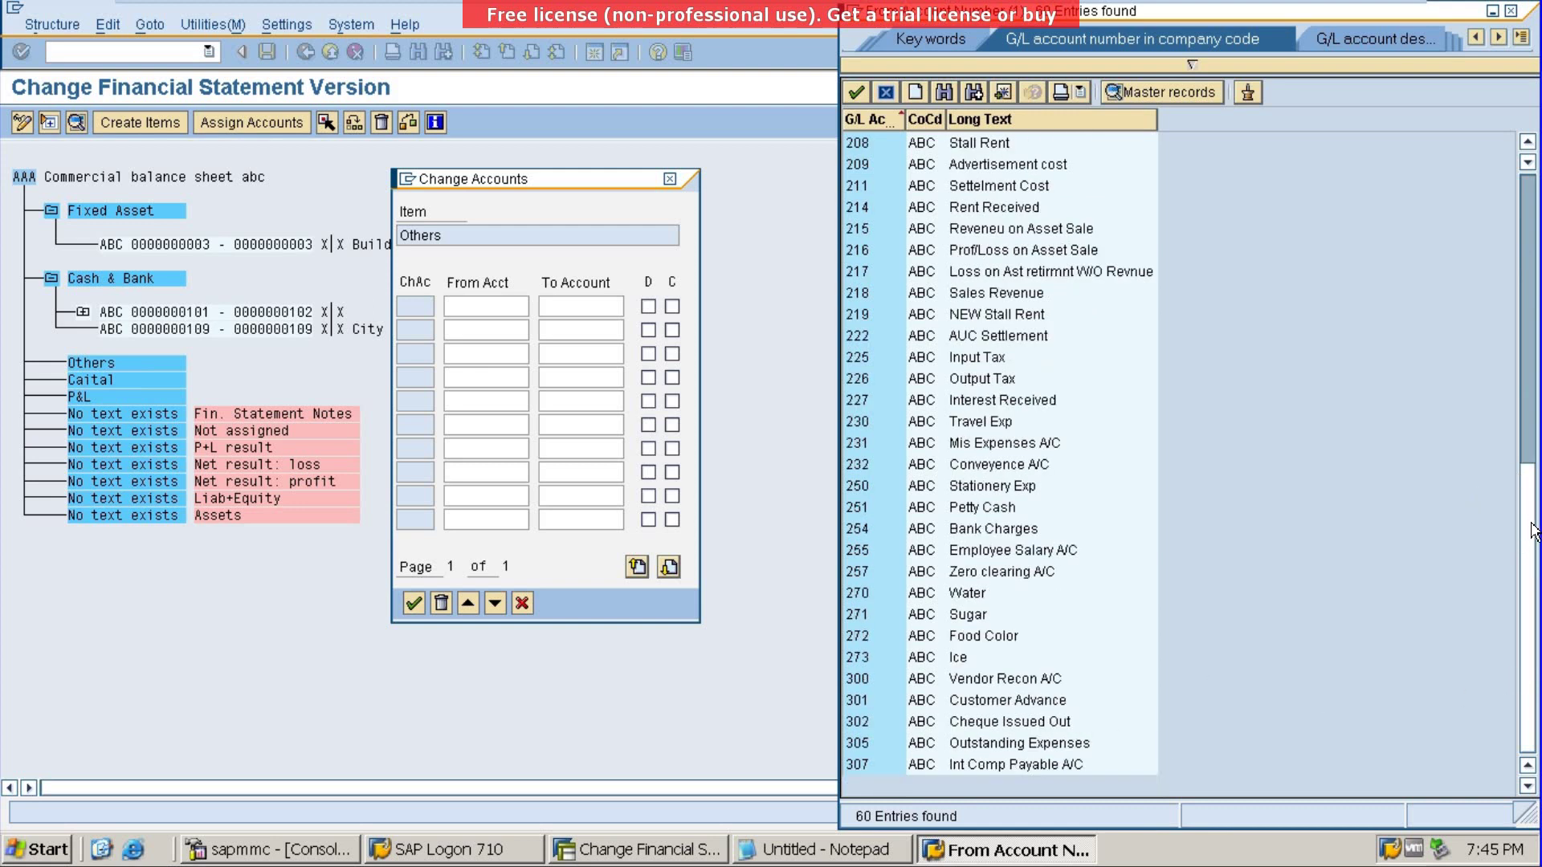
{"action": "left_click_drag", "start_coordinate": [1533, 534], "coordinate": [1524, 329]}
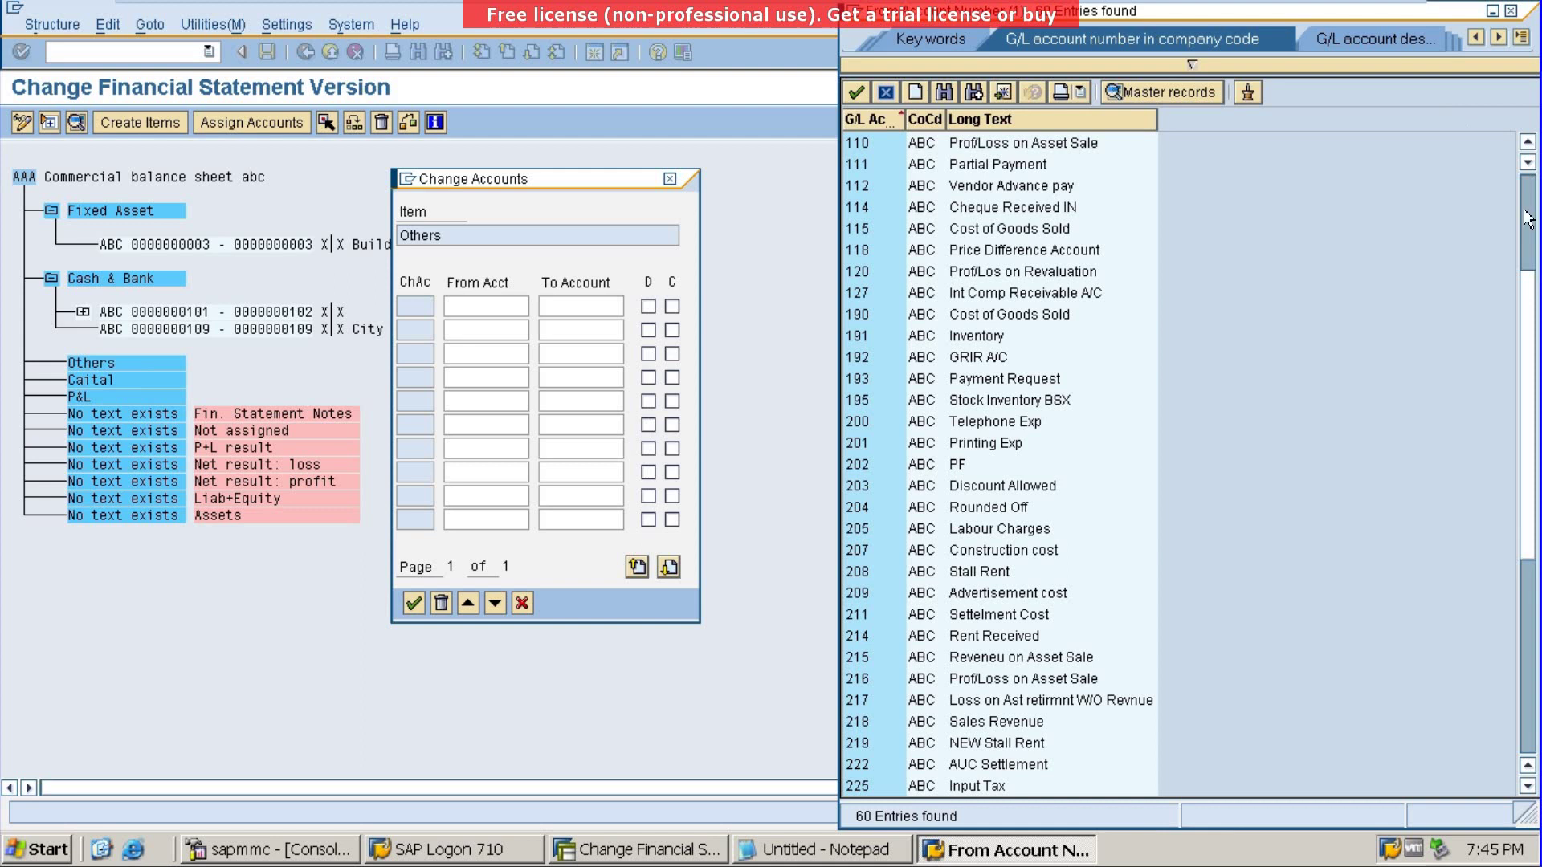
{"action": "left_click_drag", "start_coordinate": [1531, 218], "coordinate": [1498, 205]}
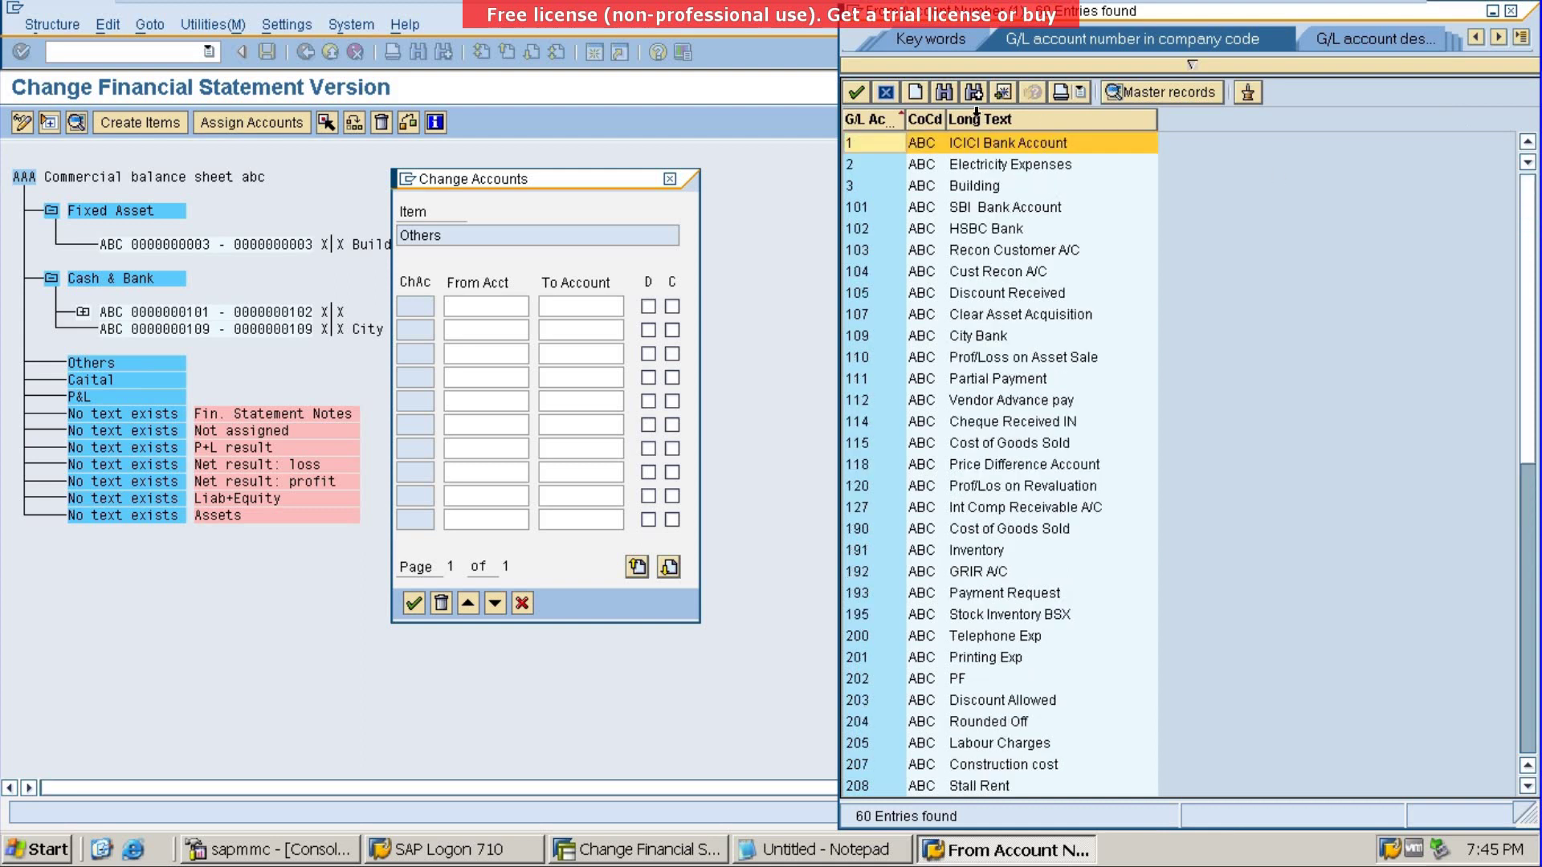
{"action": "left_click", "coordinate": [945, 92]}
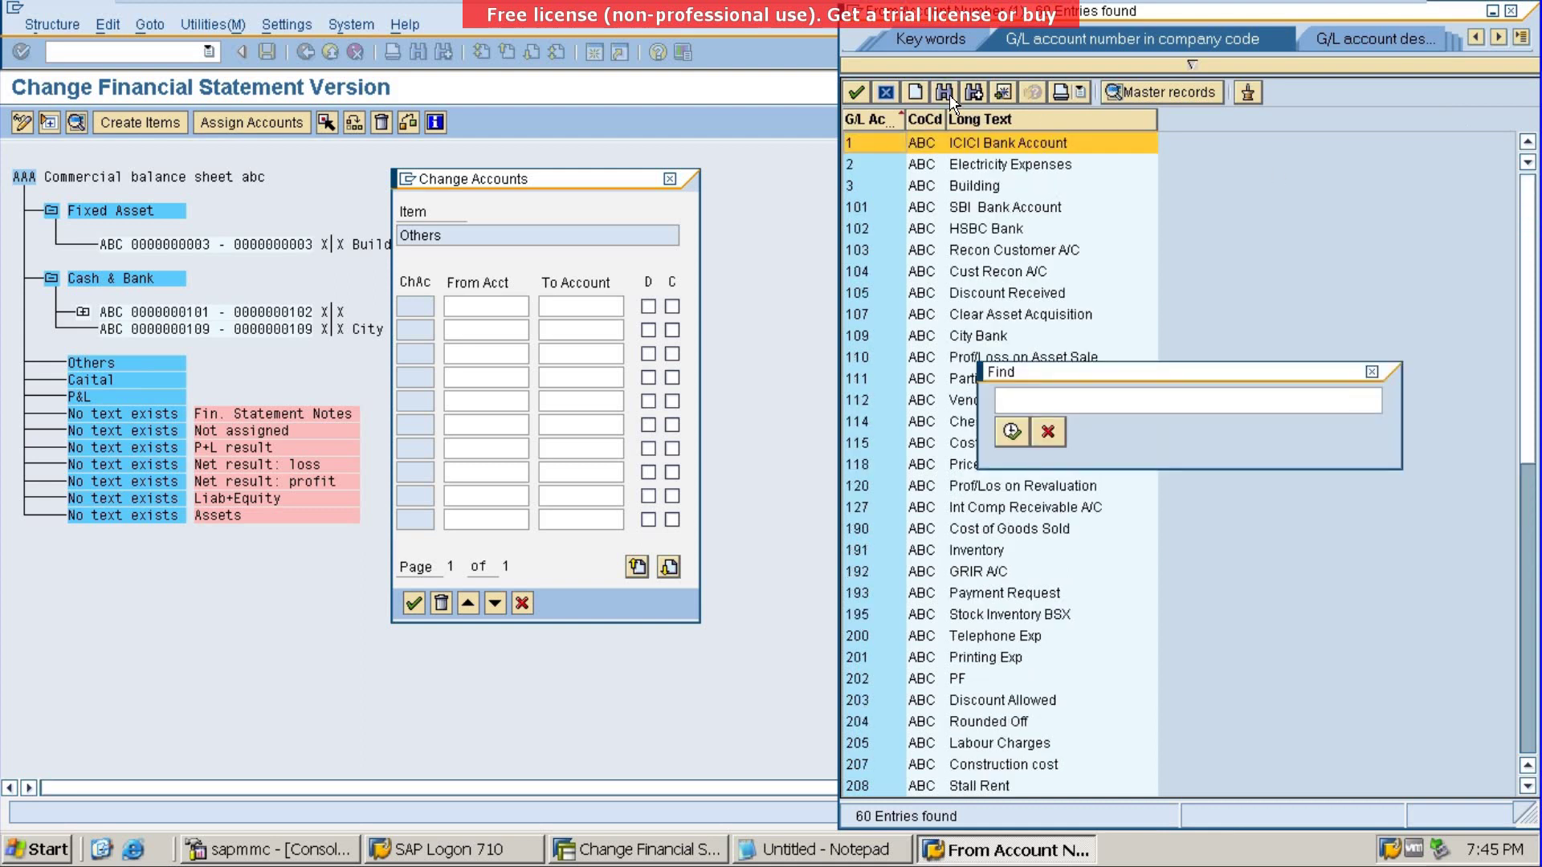
{"action": "type", "text": "recom"}
{"action": "key", "text": "BackSpace"}
{"action": "key", "text": "Return"}
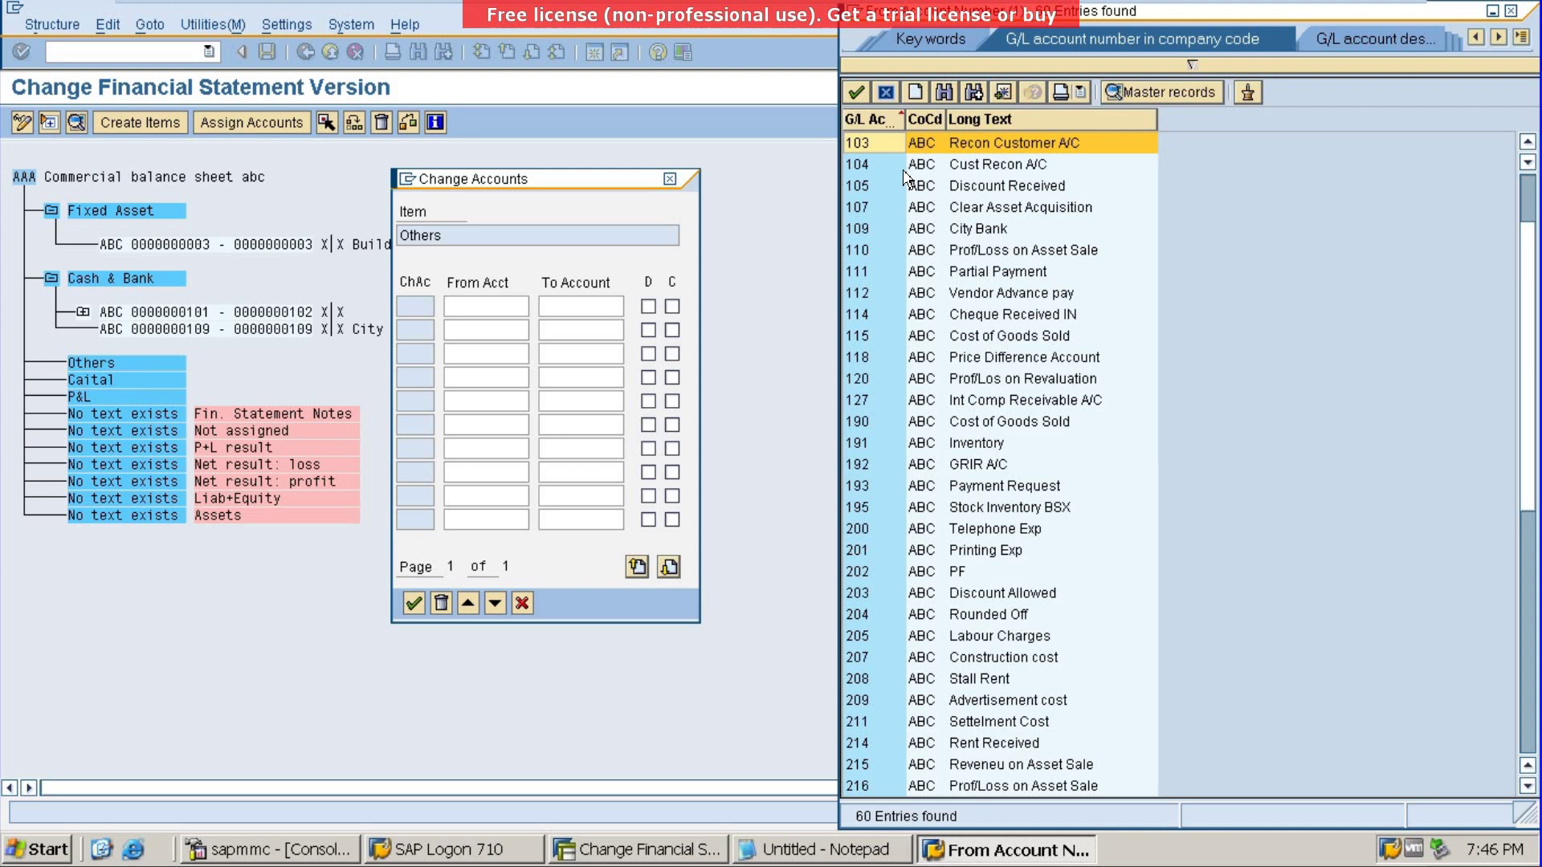
Step: Assign range 103 to 104 to Others with debit and credit flagged, and confirm
{"action": "left_click", "coordinate": [1512, 12]}
{"action": "type", "text": "10"}
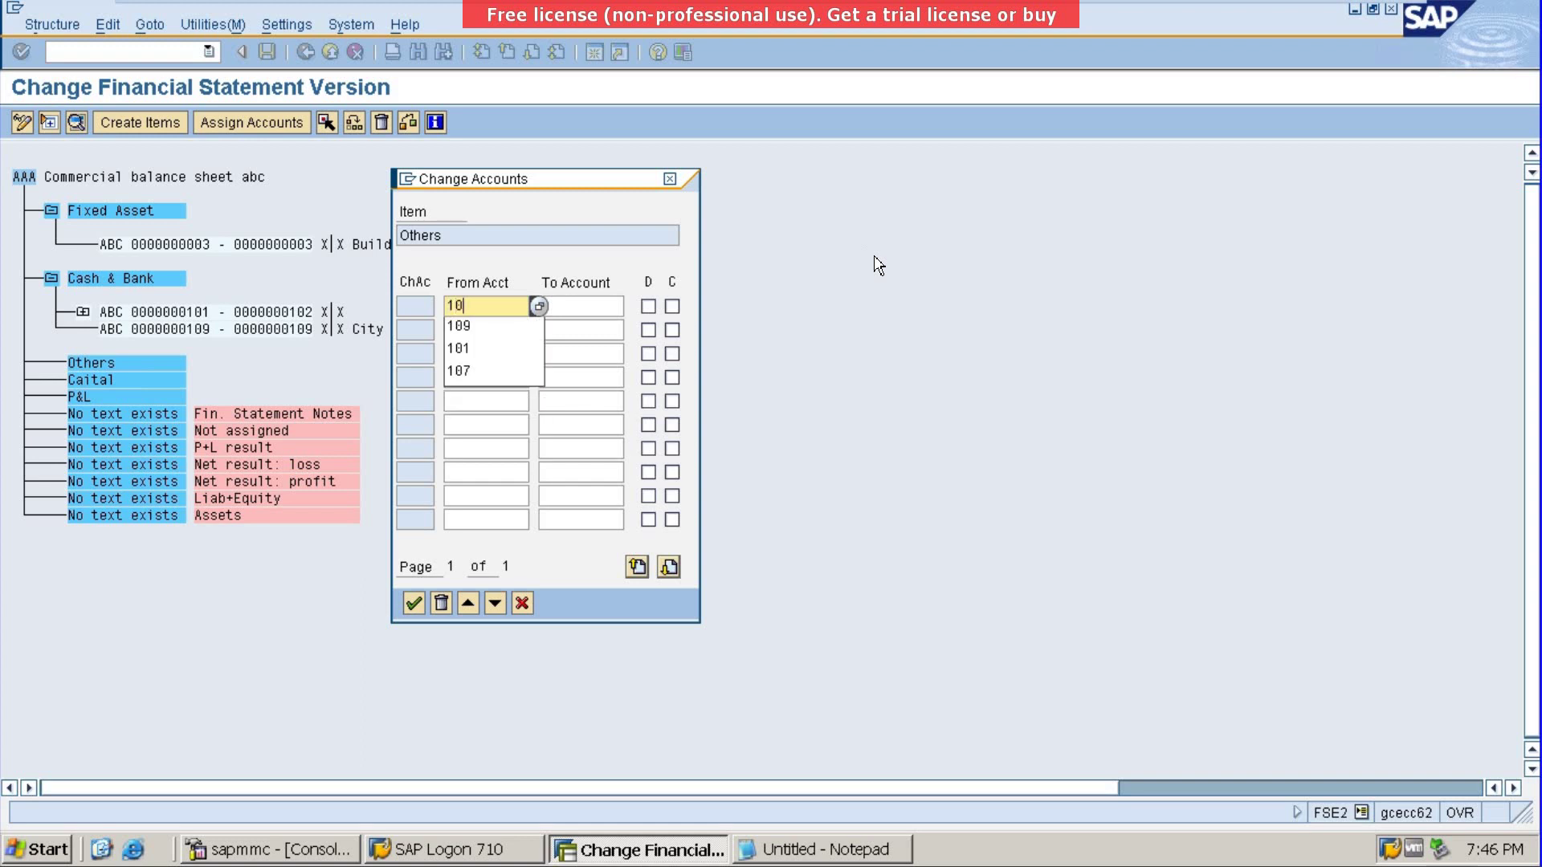
{"action": "type", "text": "3"}
{"action": "key", "text": "Tab"}
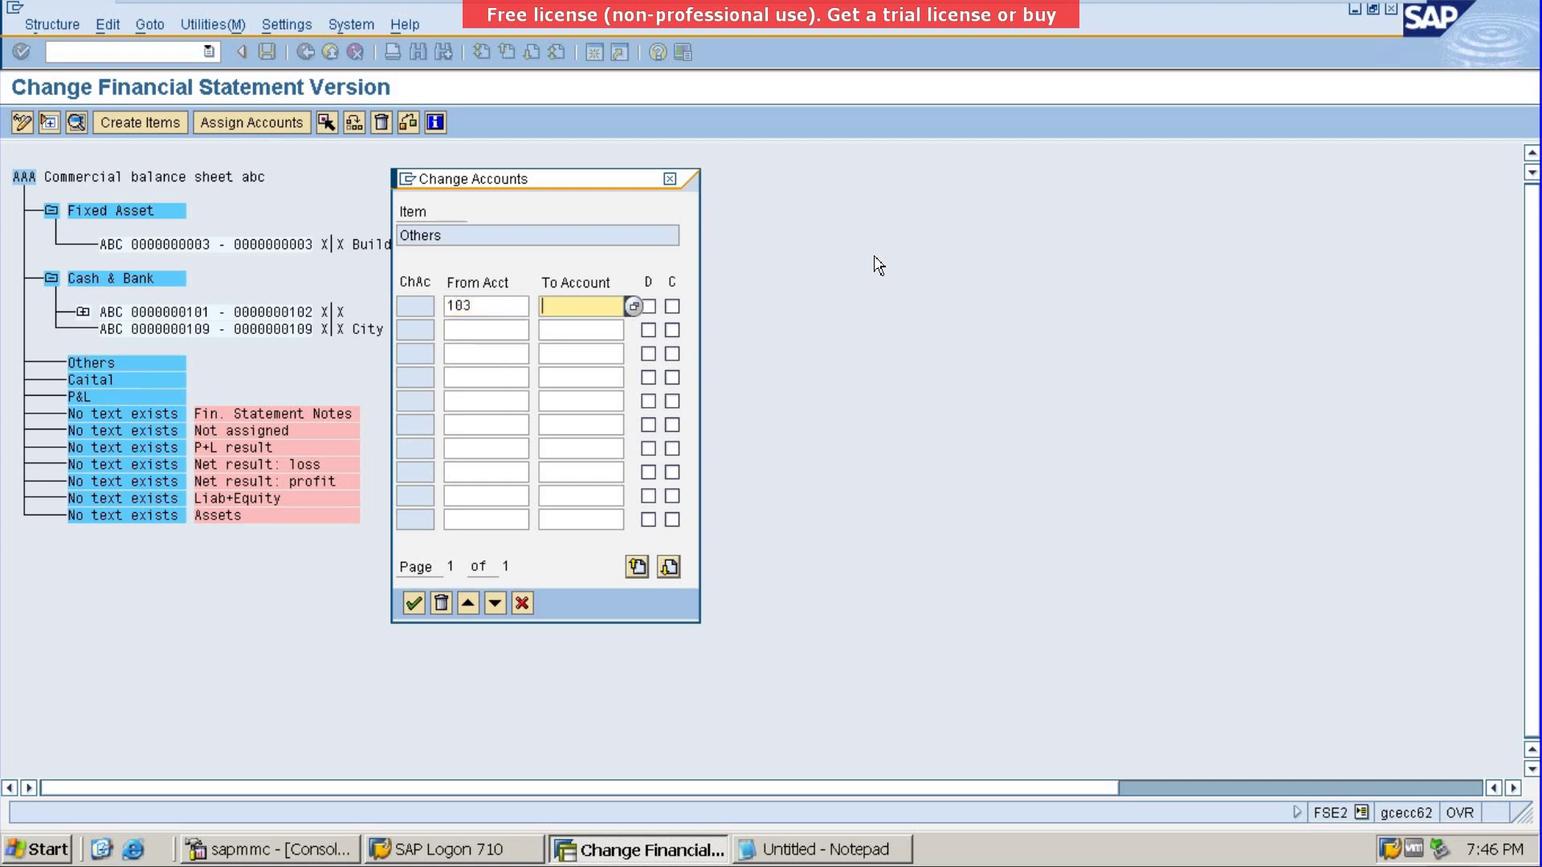
{"action": "type", "text": "10"}
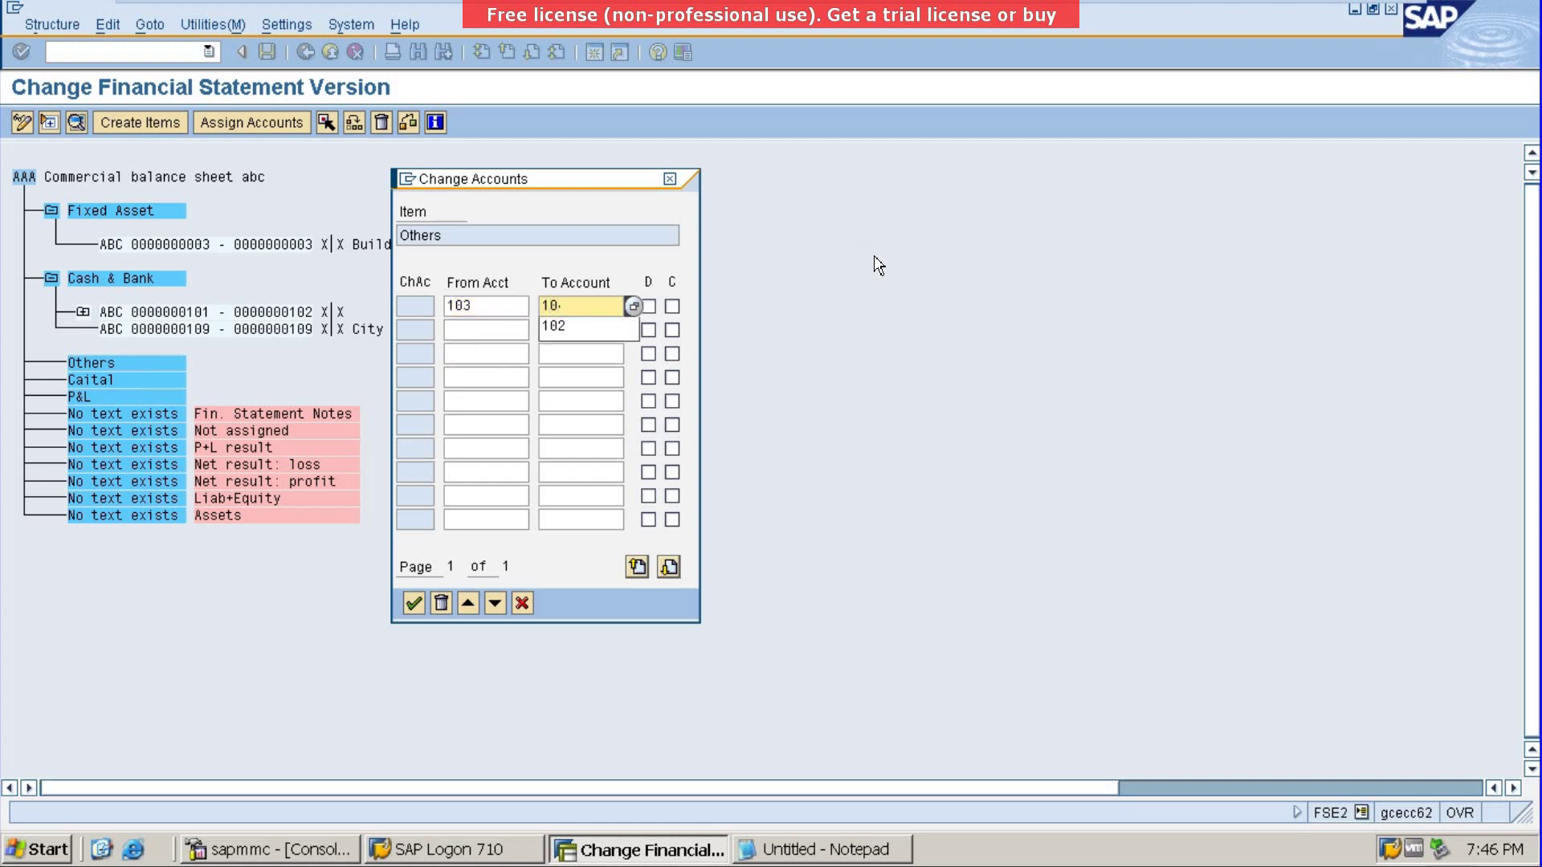
{"action": "type", "text": "4"}
{"action": "left_click", "coordinate": [411, 598]}
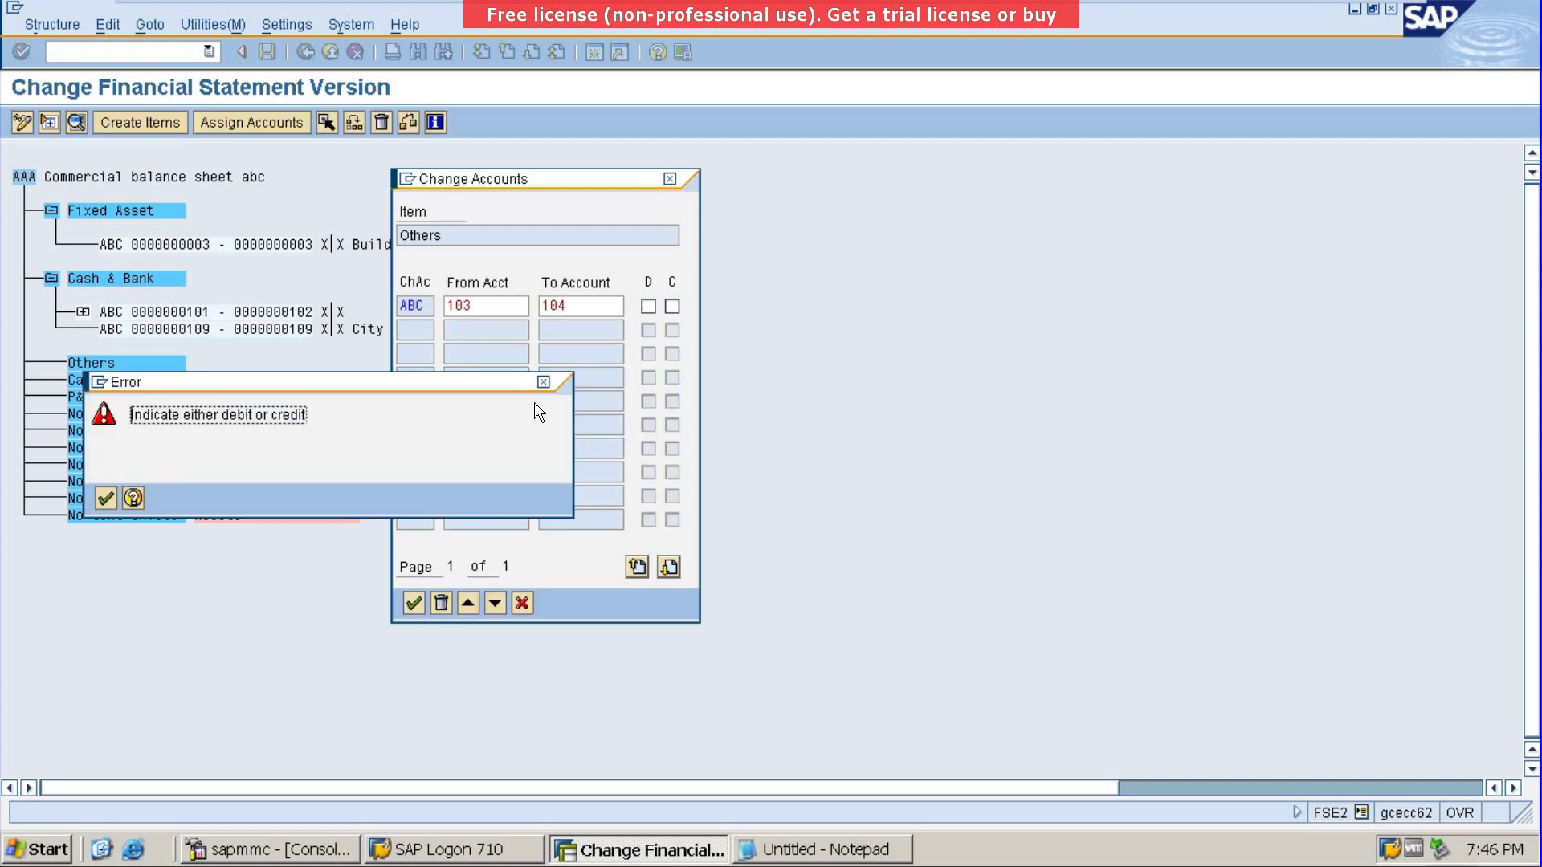
{"action": "key", "text": "Return"}
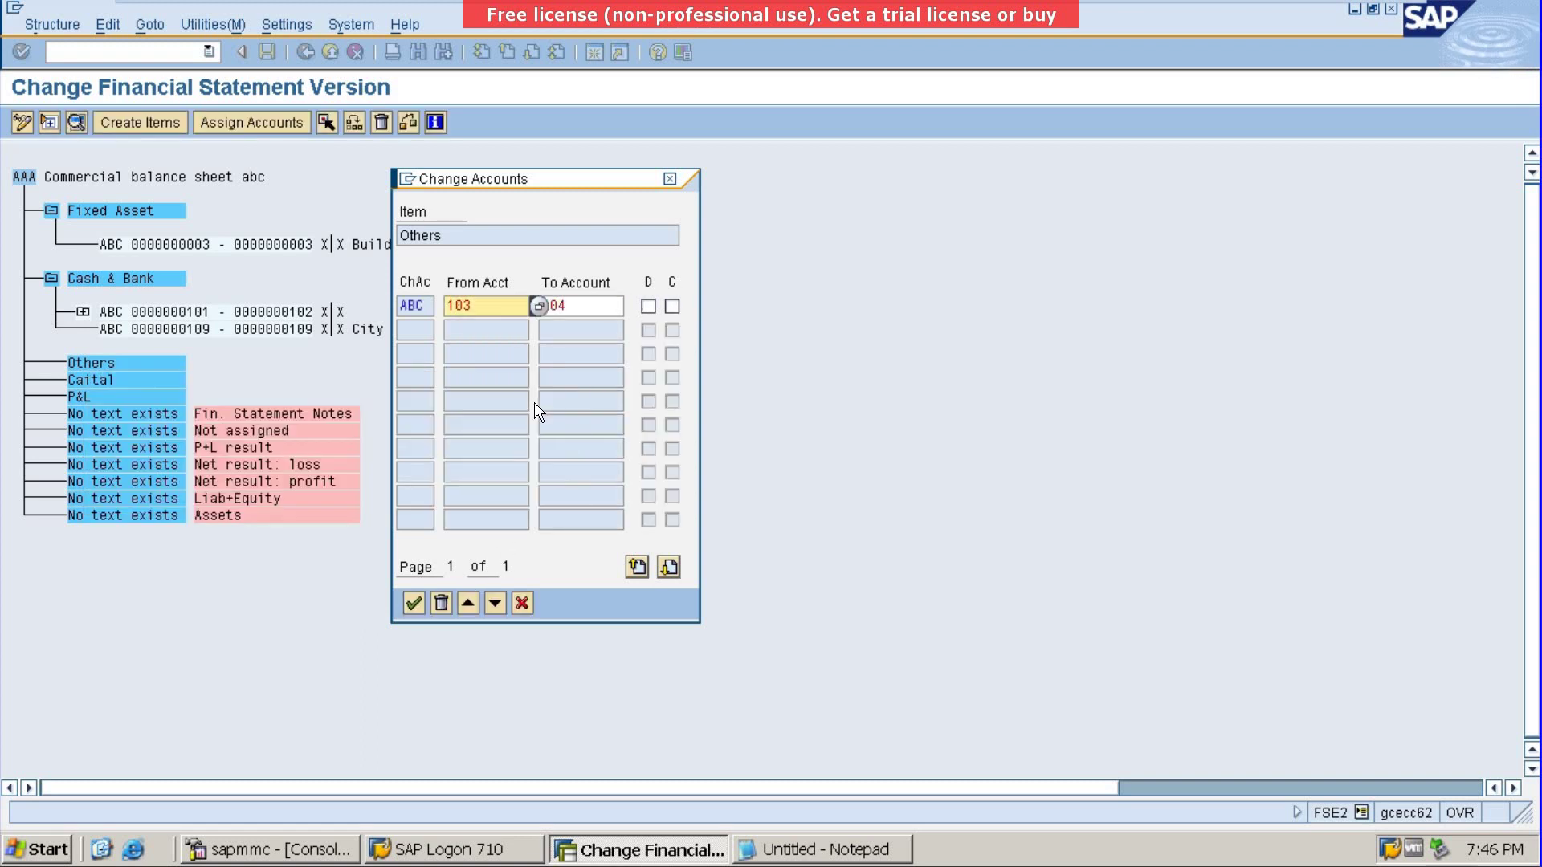
{"action": "left_click", "coordinate": [649, 306]}
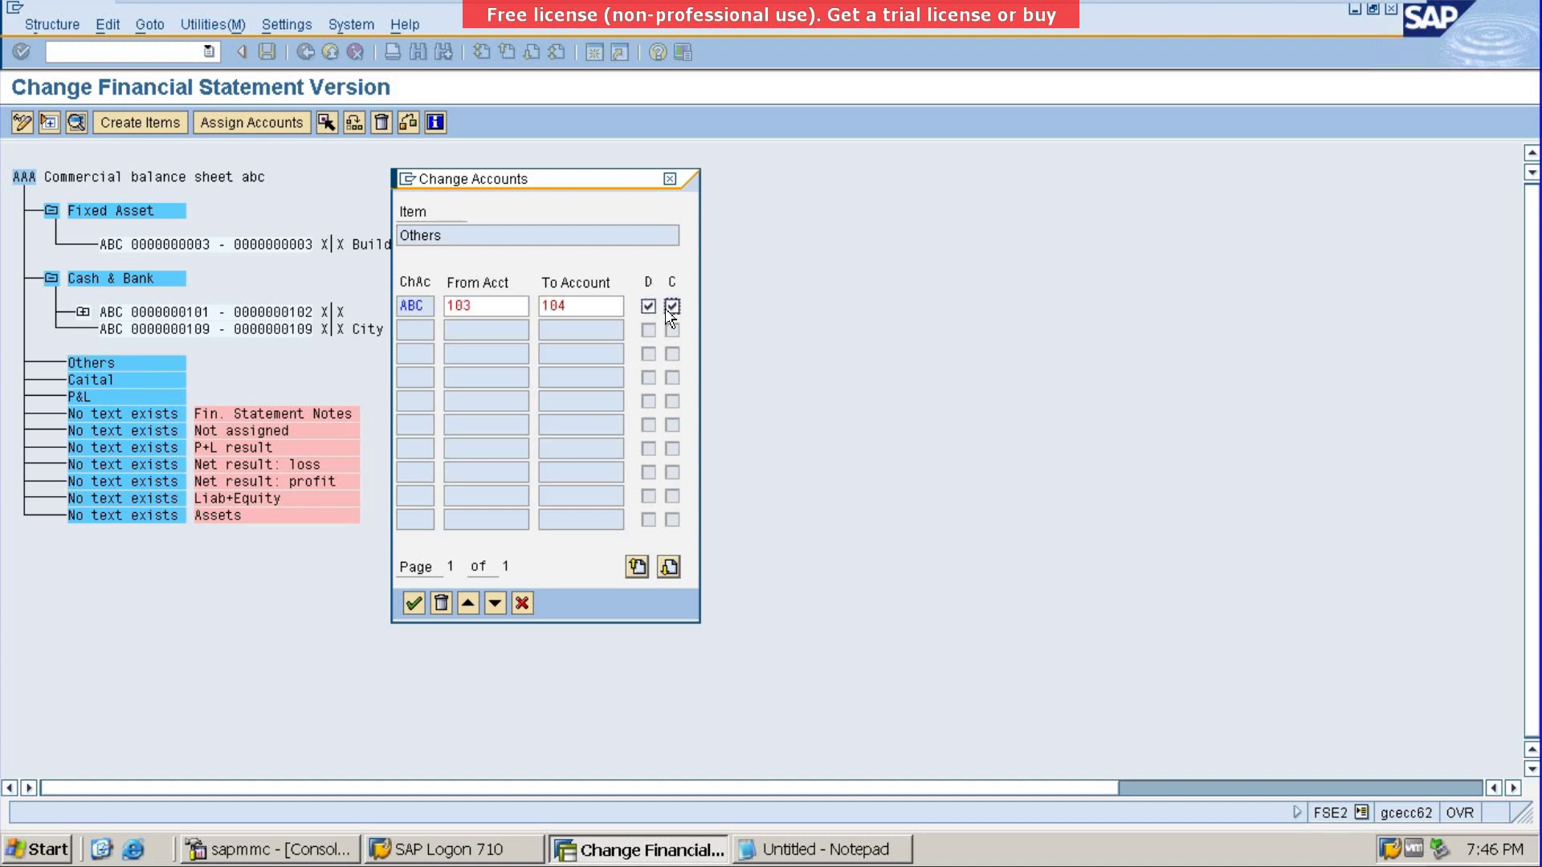
{"action": "key", "text": "Return"}
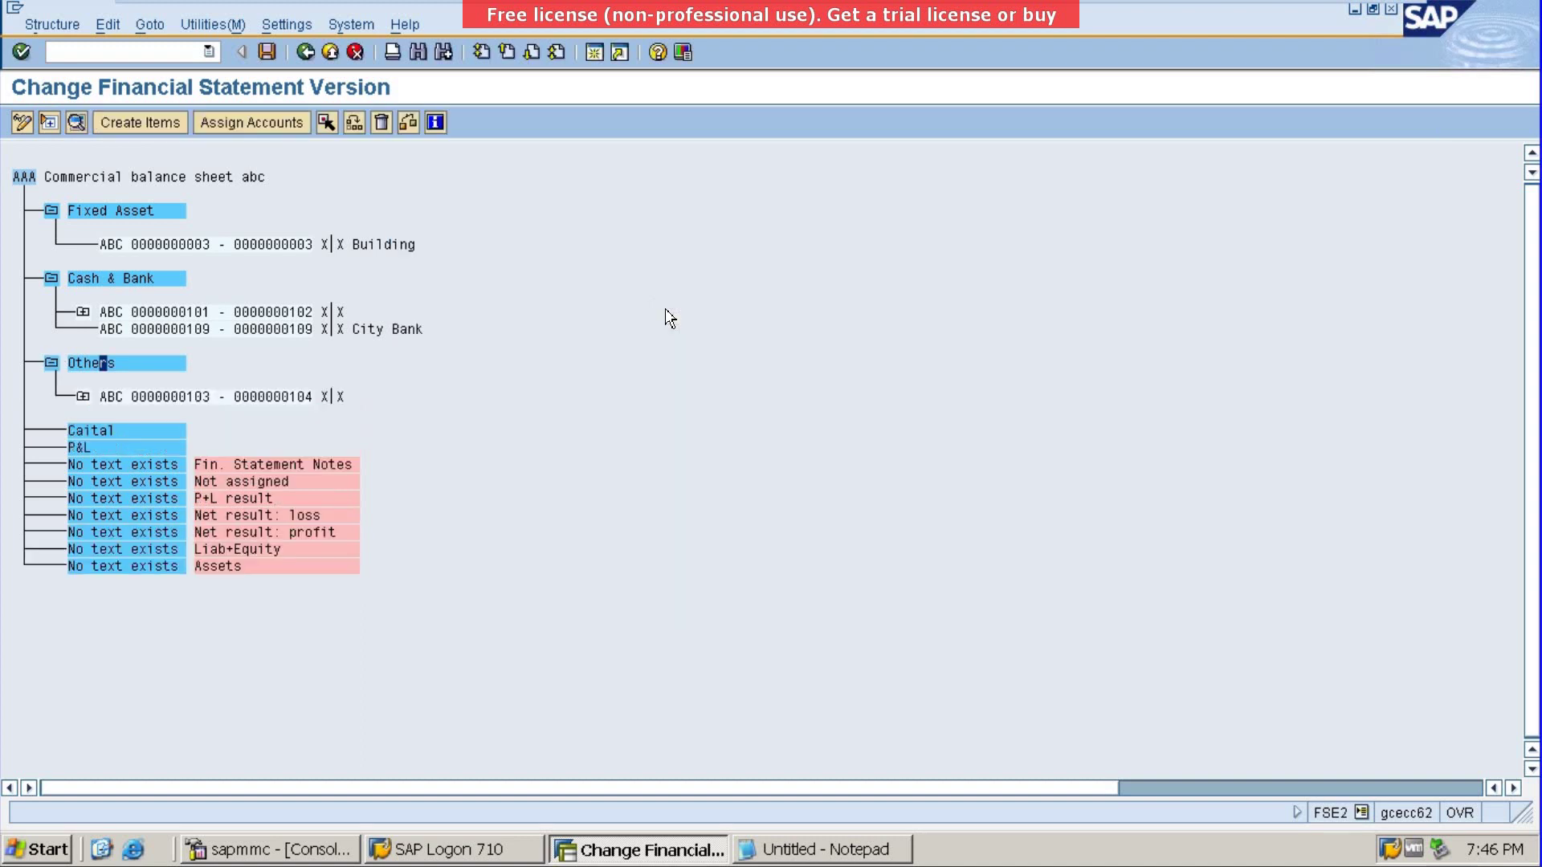
Step: Expand and collapse the 101–102 range, then select the P&L item
{"action": "left_click", "coordinate": [82, 313]}
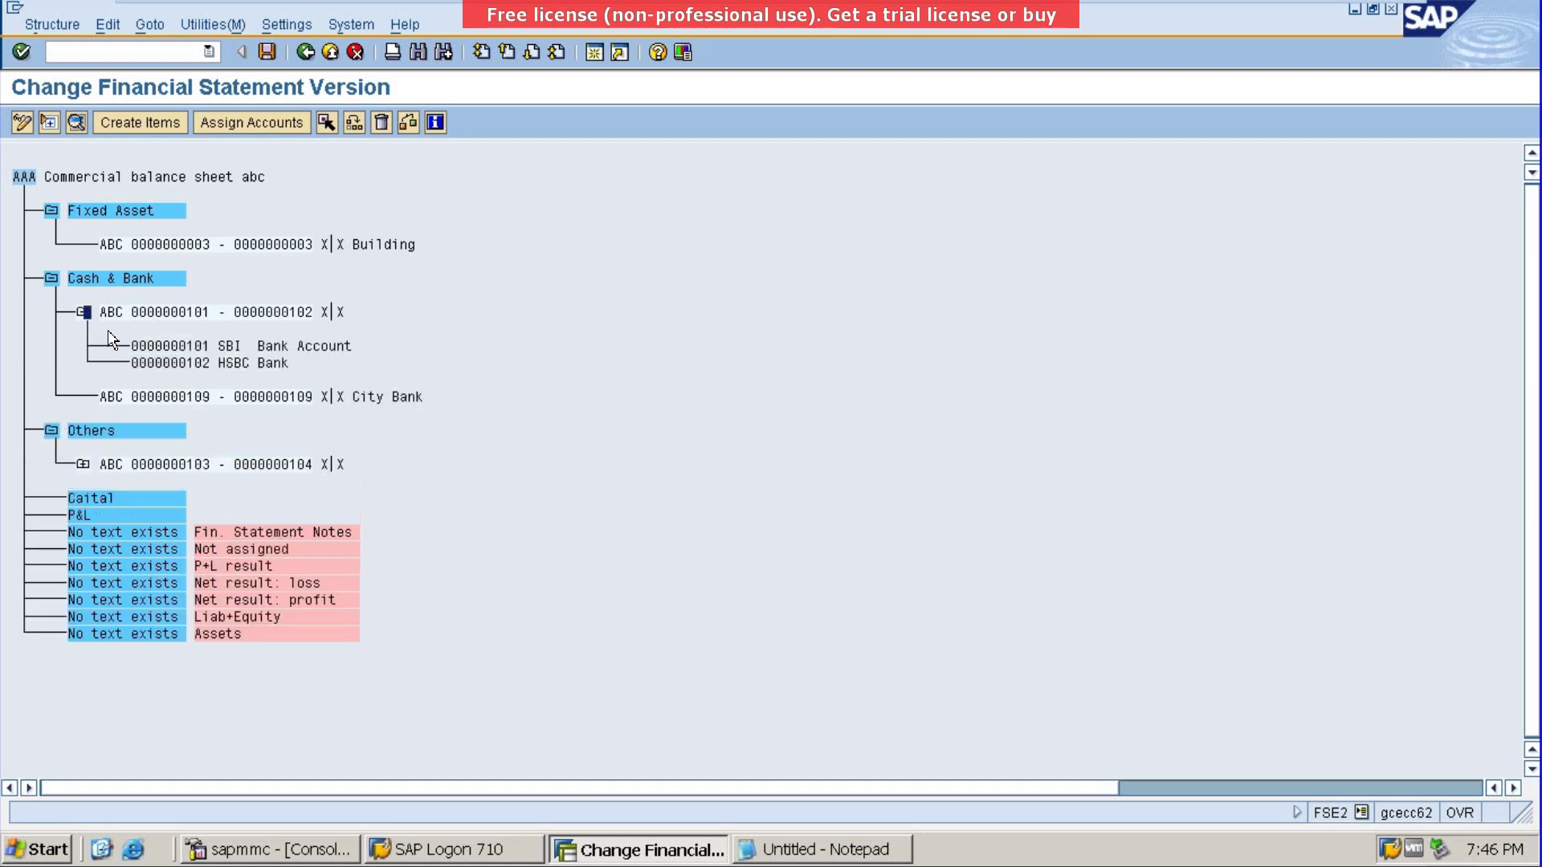
{"action": "left_click", "coordinate": [83, 312]}
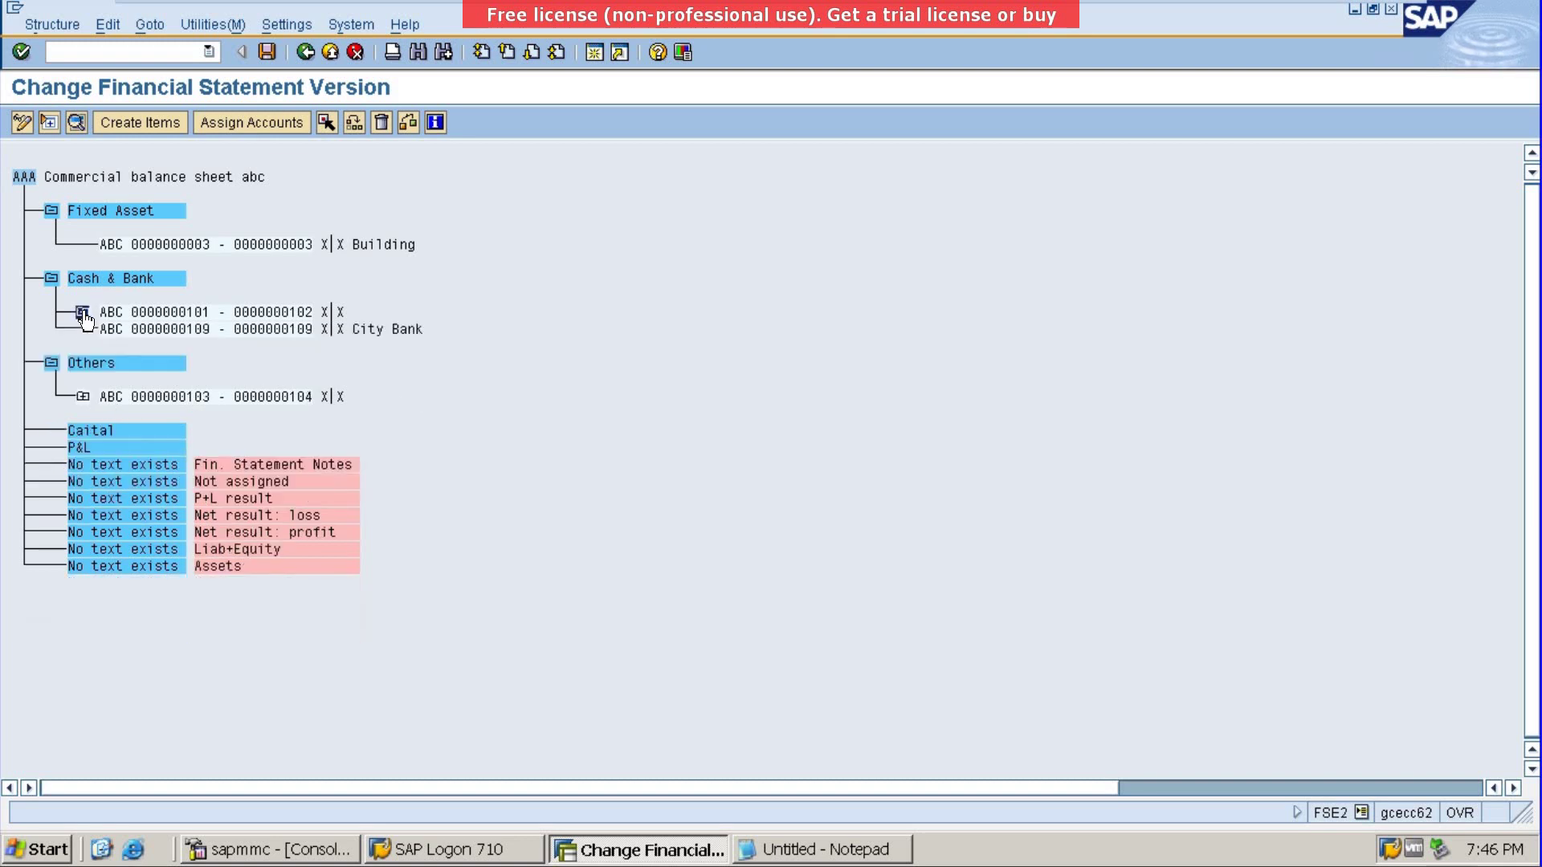
{"action": "left_click", "coordinate": [89, 431]}
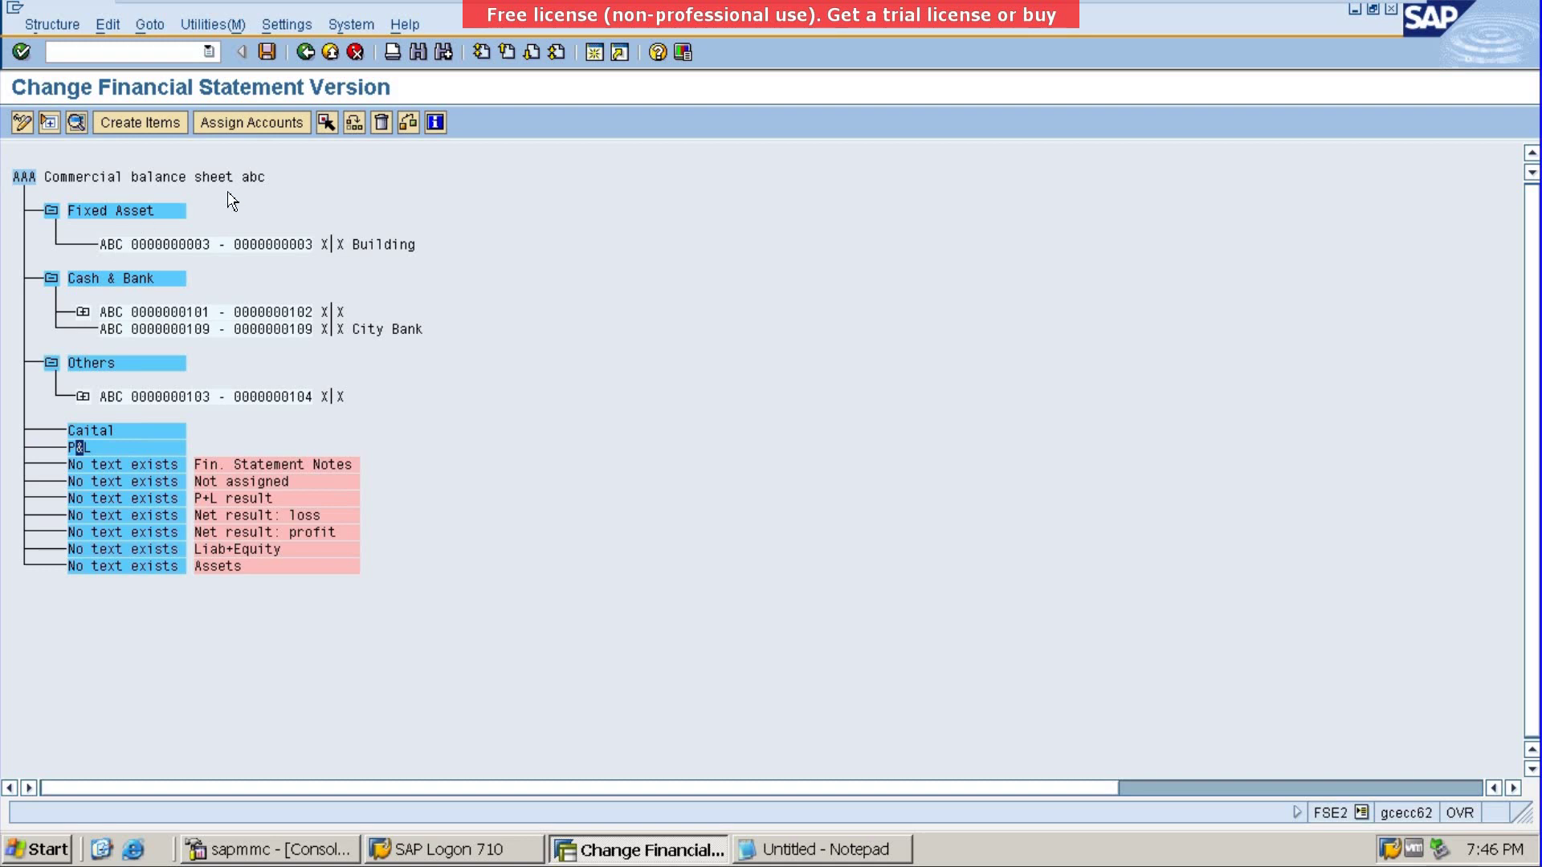
Step: Search the G/L accounts of company code ABC for the P&L item's account assignment
{"action": "left_click", "coordinate": [249, 126]}
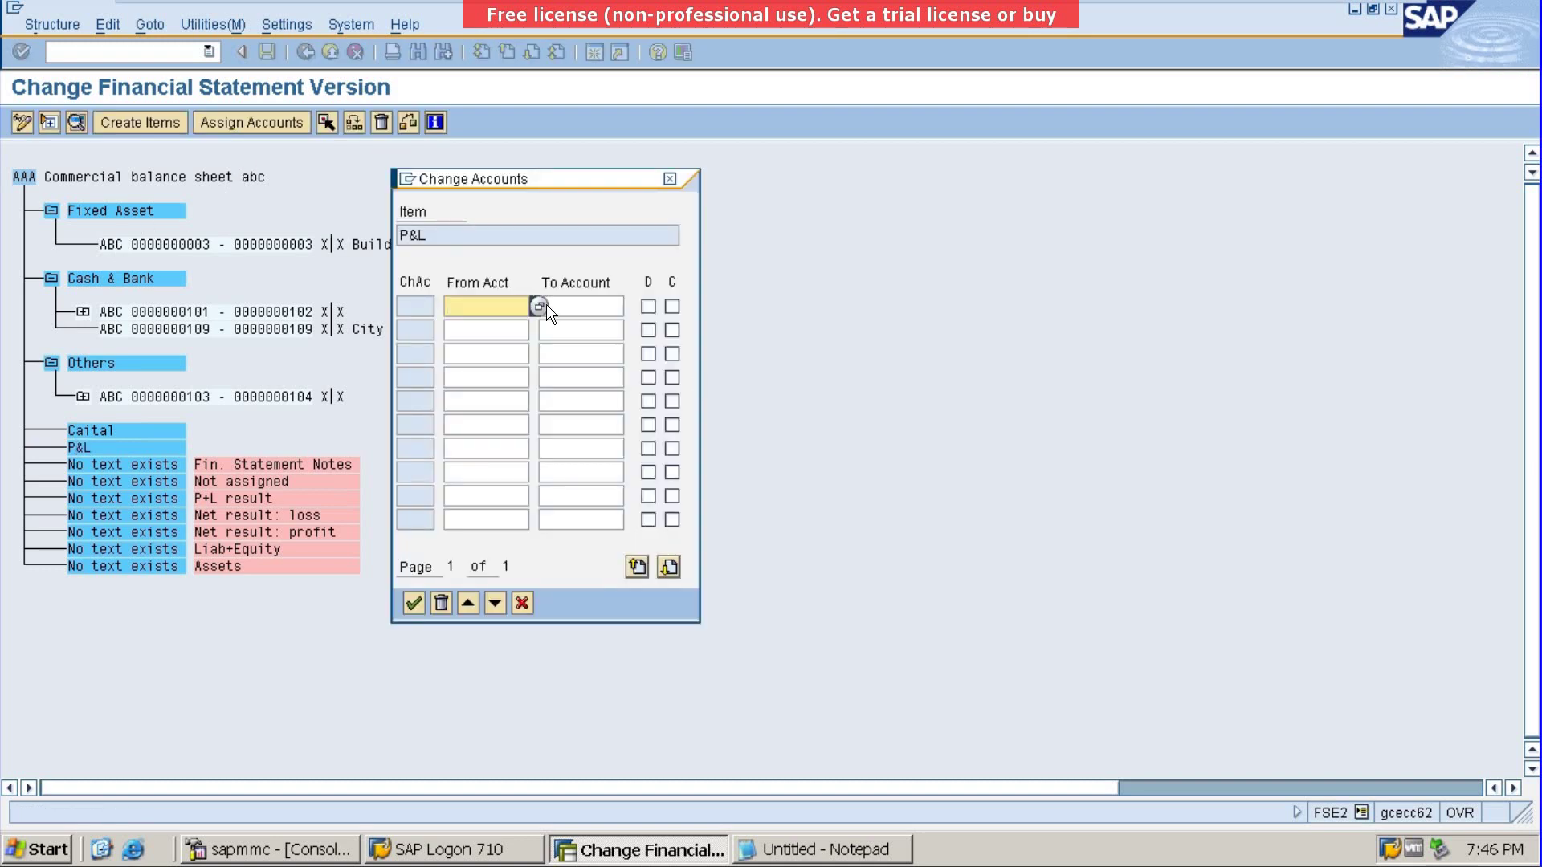
{"action": "key", "text": "F4"}
{"action": "left_click", "coordinate": [1093, 470]}
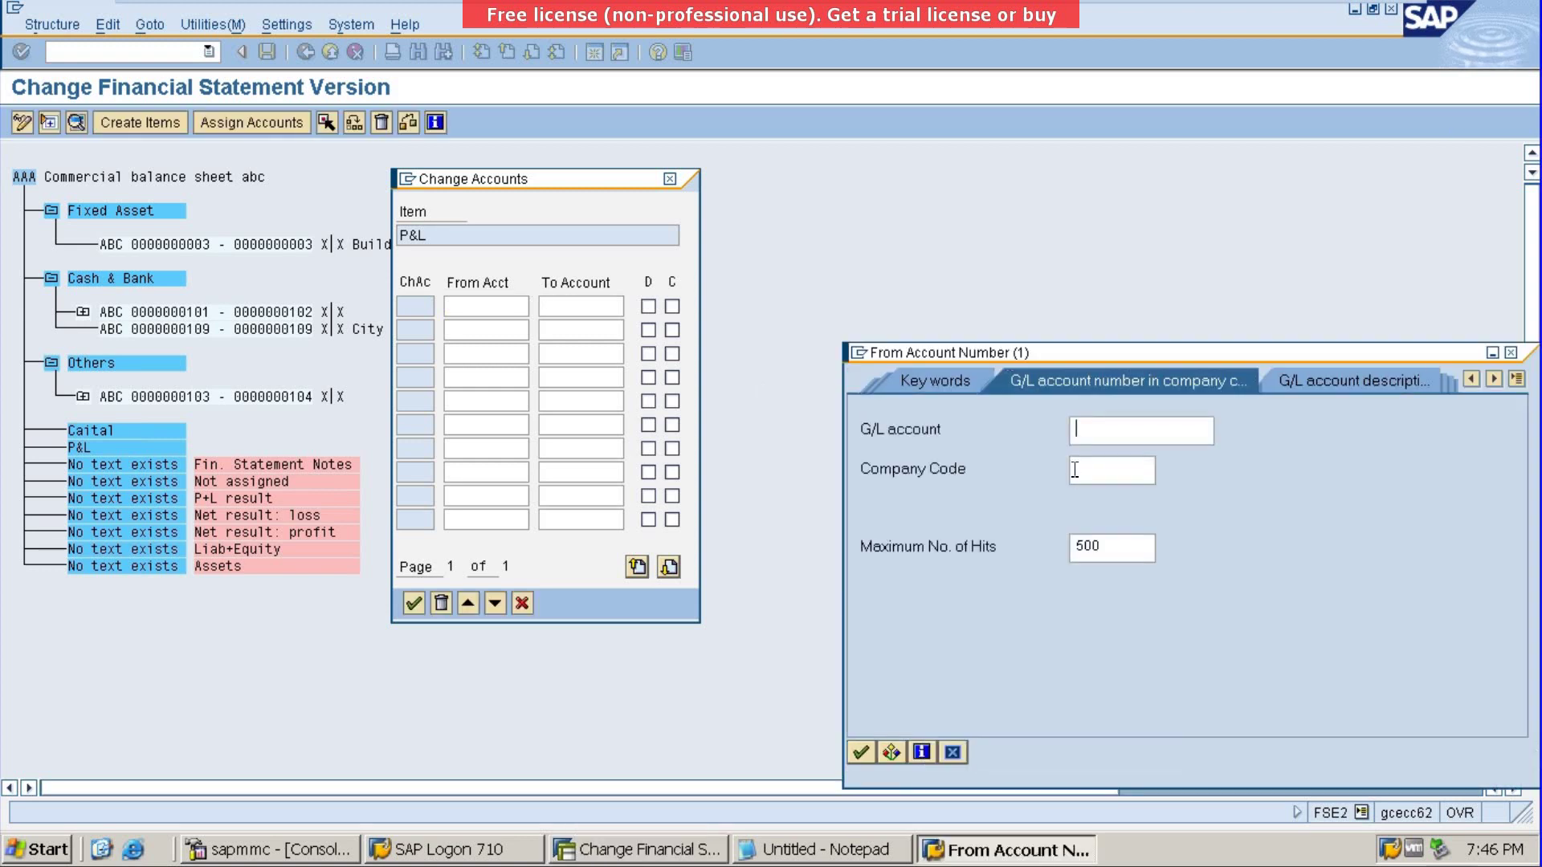
{"action": "type", "text": "ABC"}
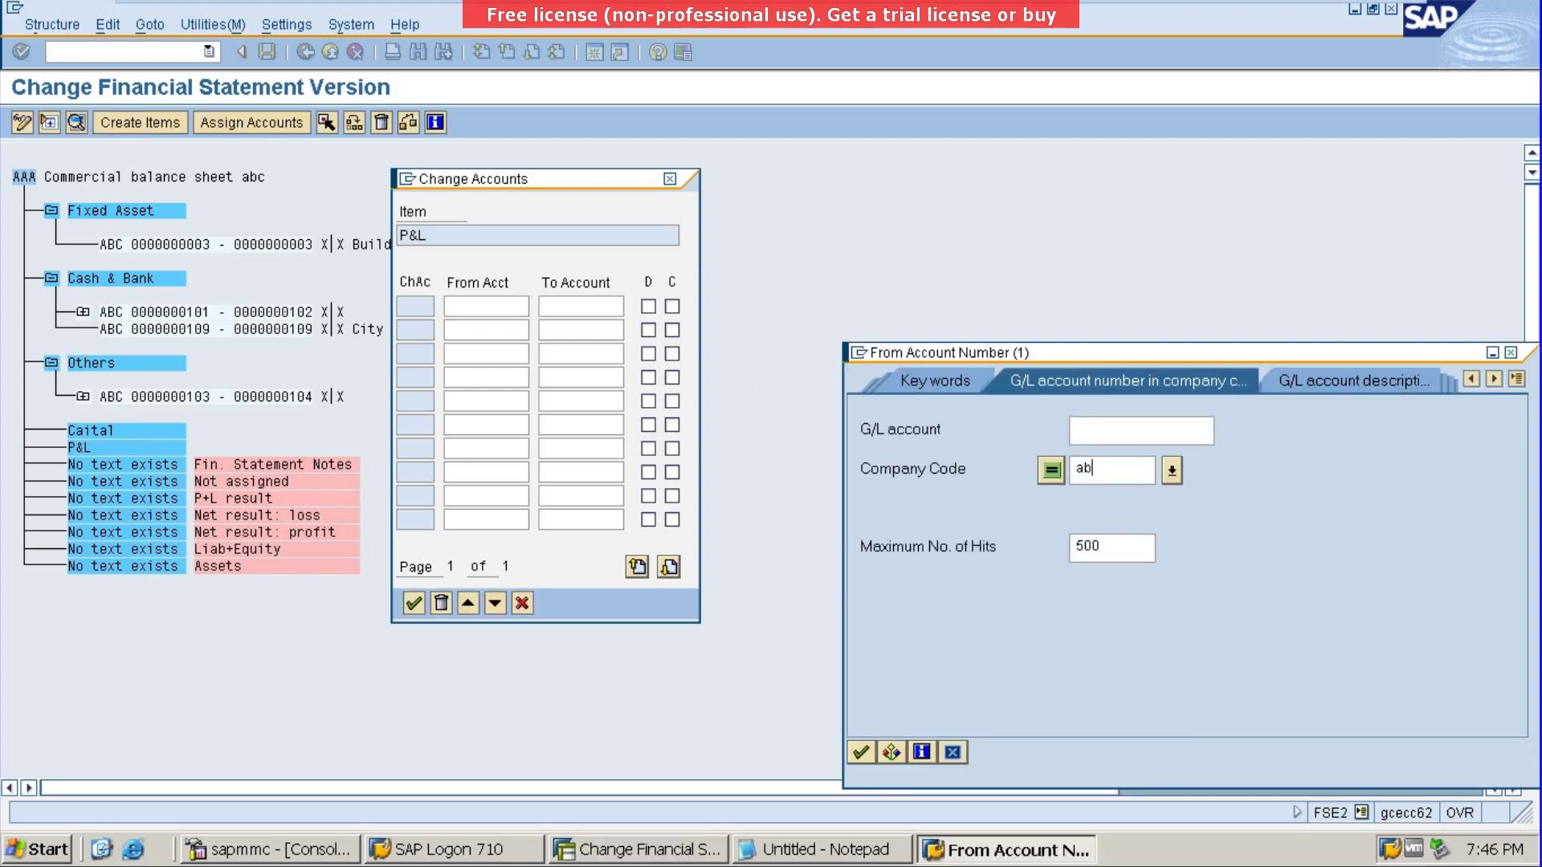
{"action": "key", "text": "Return"}
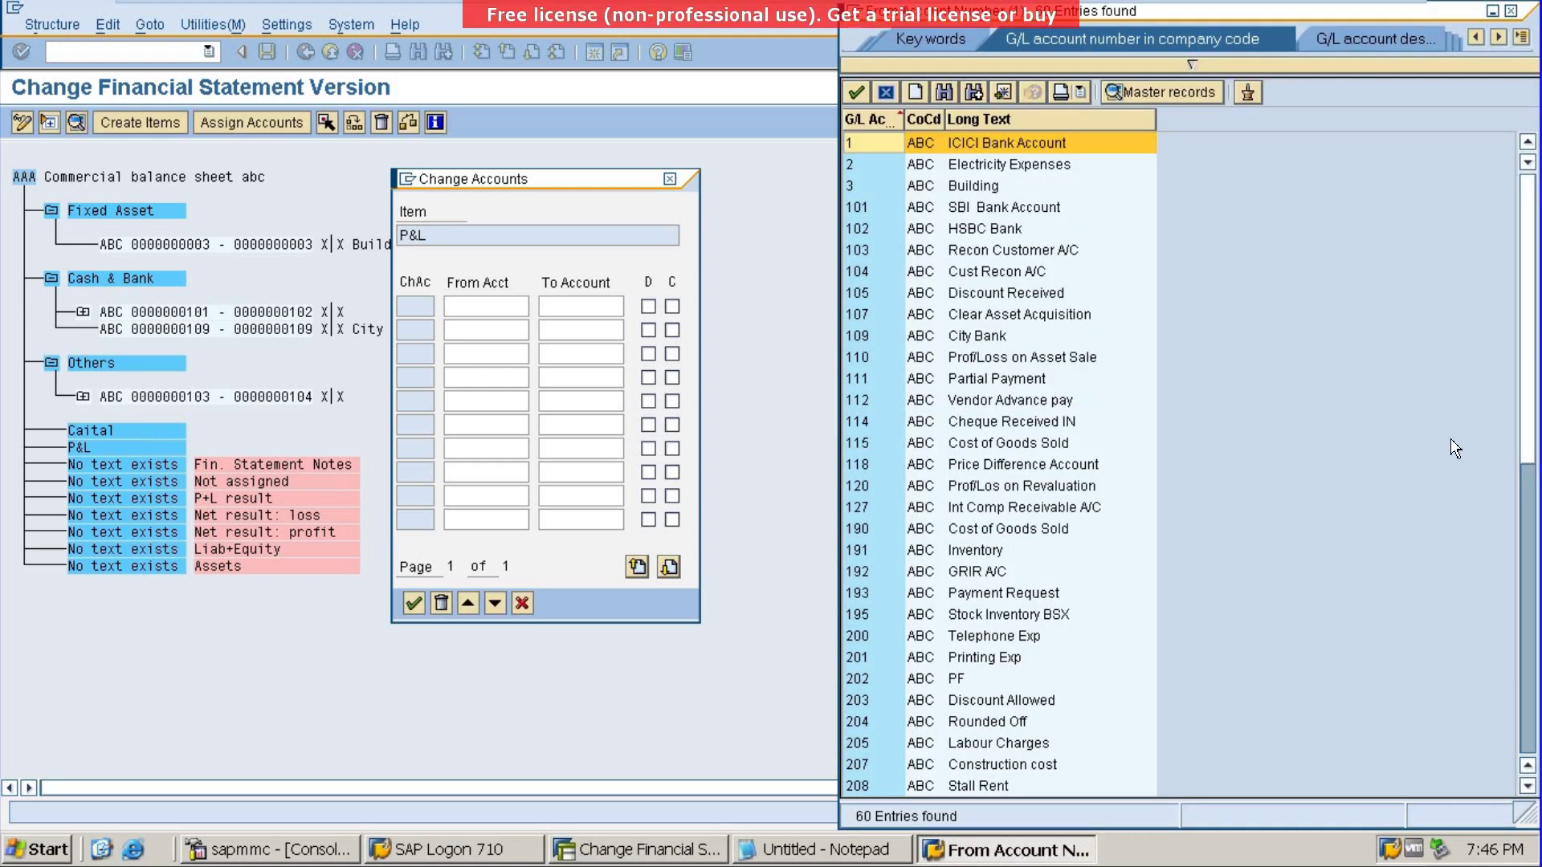
Step: Look up accounts 200 Telephone Exp and 273 Ice in the hit list
{"action": "left_click_drag", "start_coordinate": [1534, 454], "coordinate": [1535, 568]}
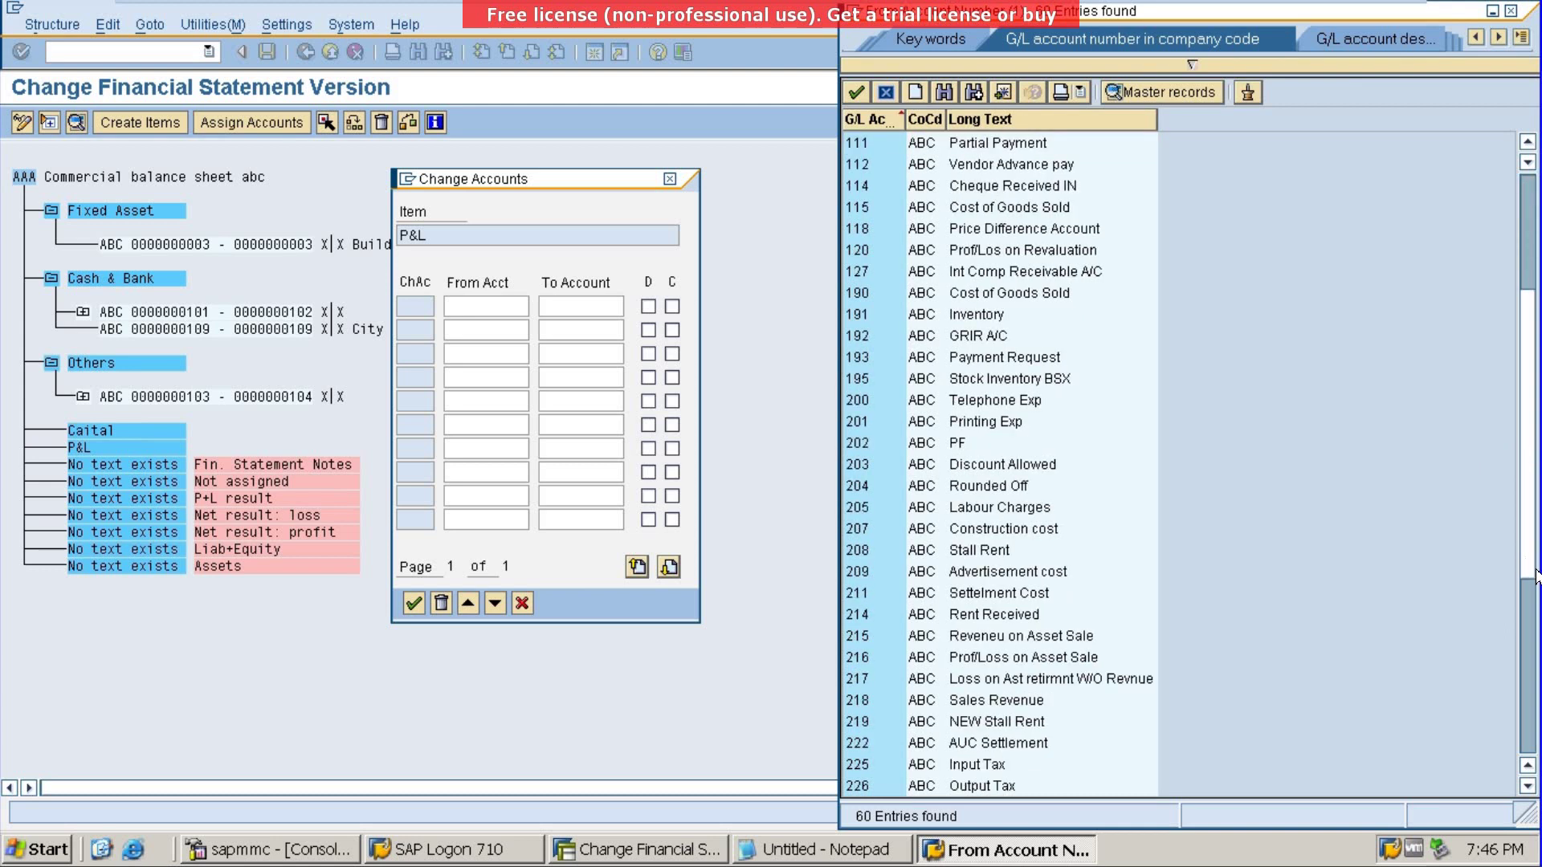
{"action": "scroll", "coordinate": [1535, 575], "scroll_direction": "down", "scroll_amount": 1}
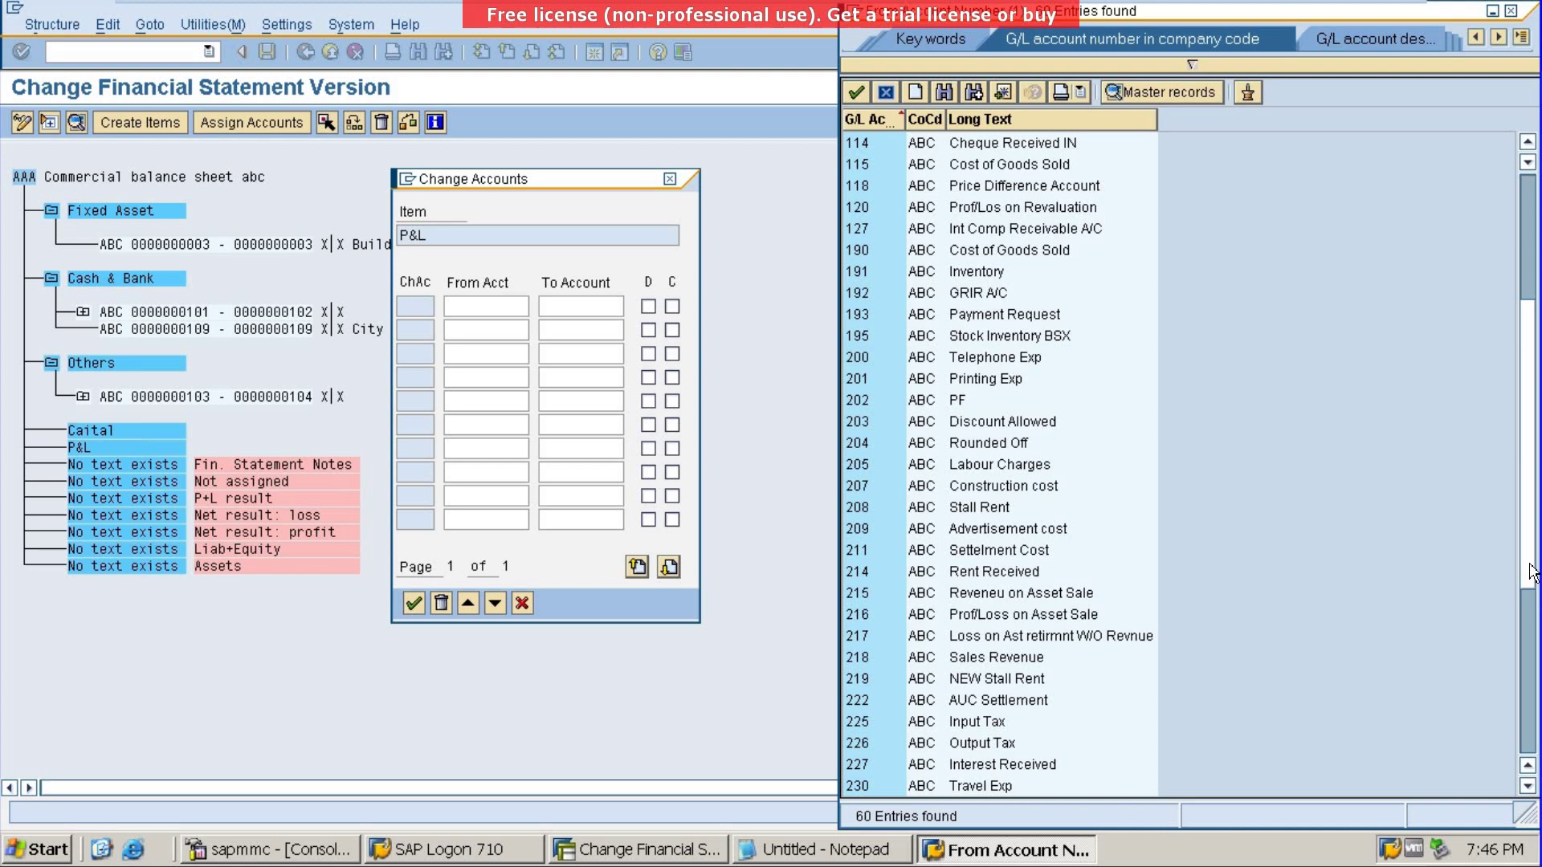
{"action": "scroll", "coordinate": [1532, 576], "scroll_direction": "down", "scroll_amount": 2}
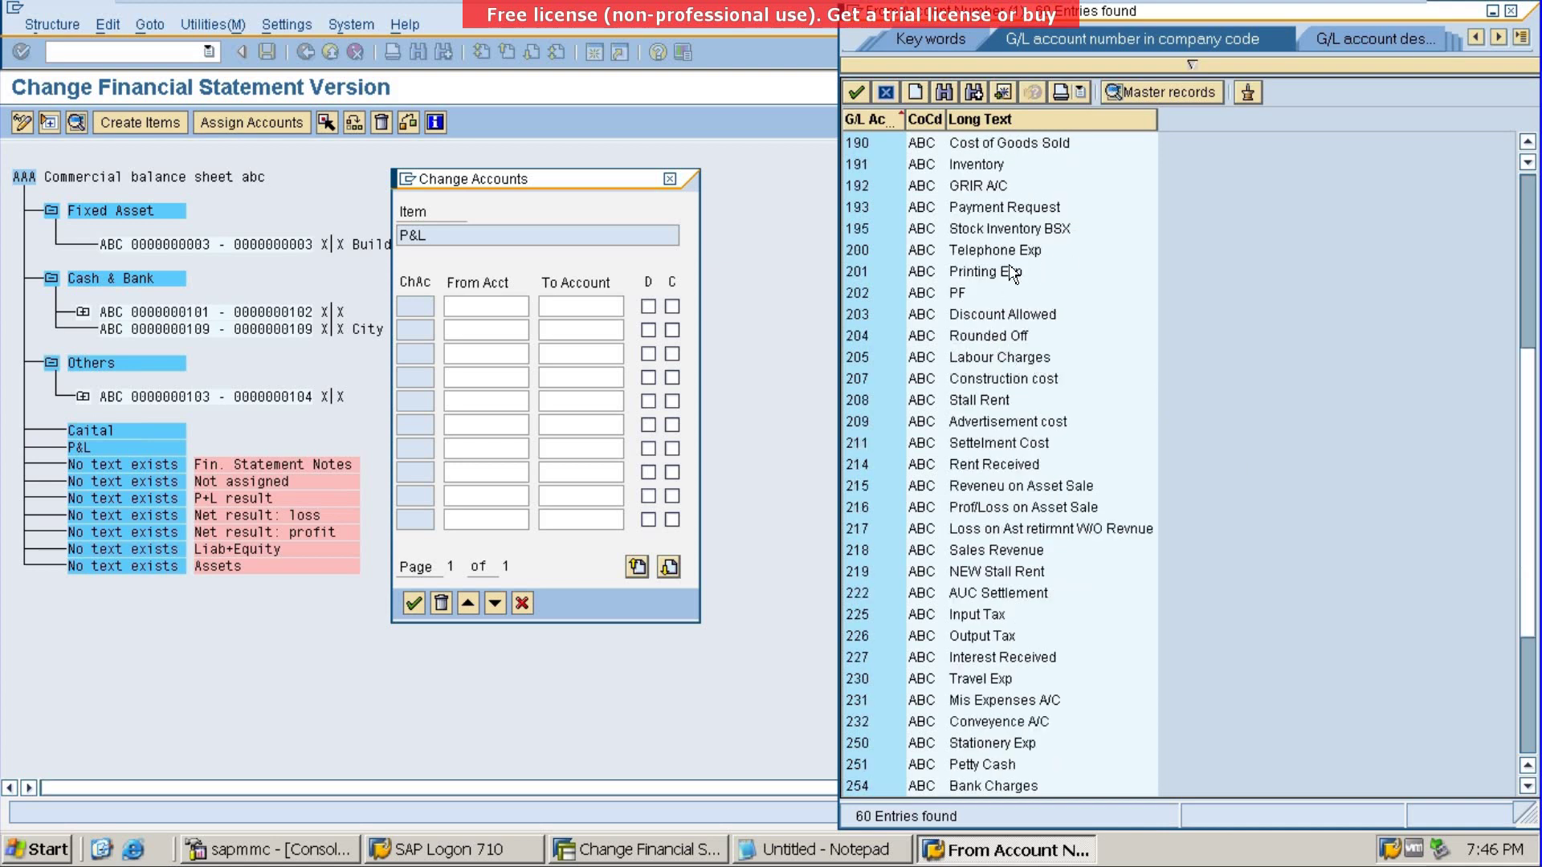
{"action": "left_click", "coordinate": [966, 255]}
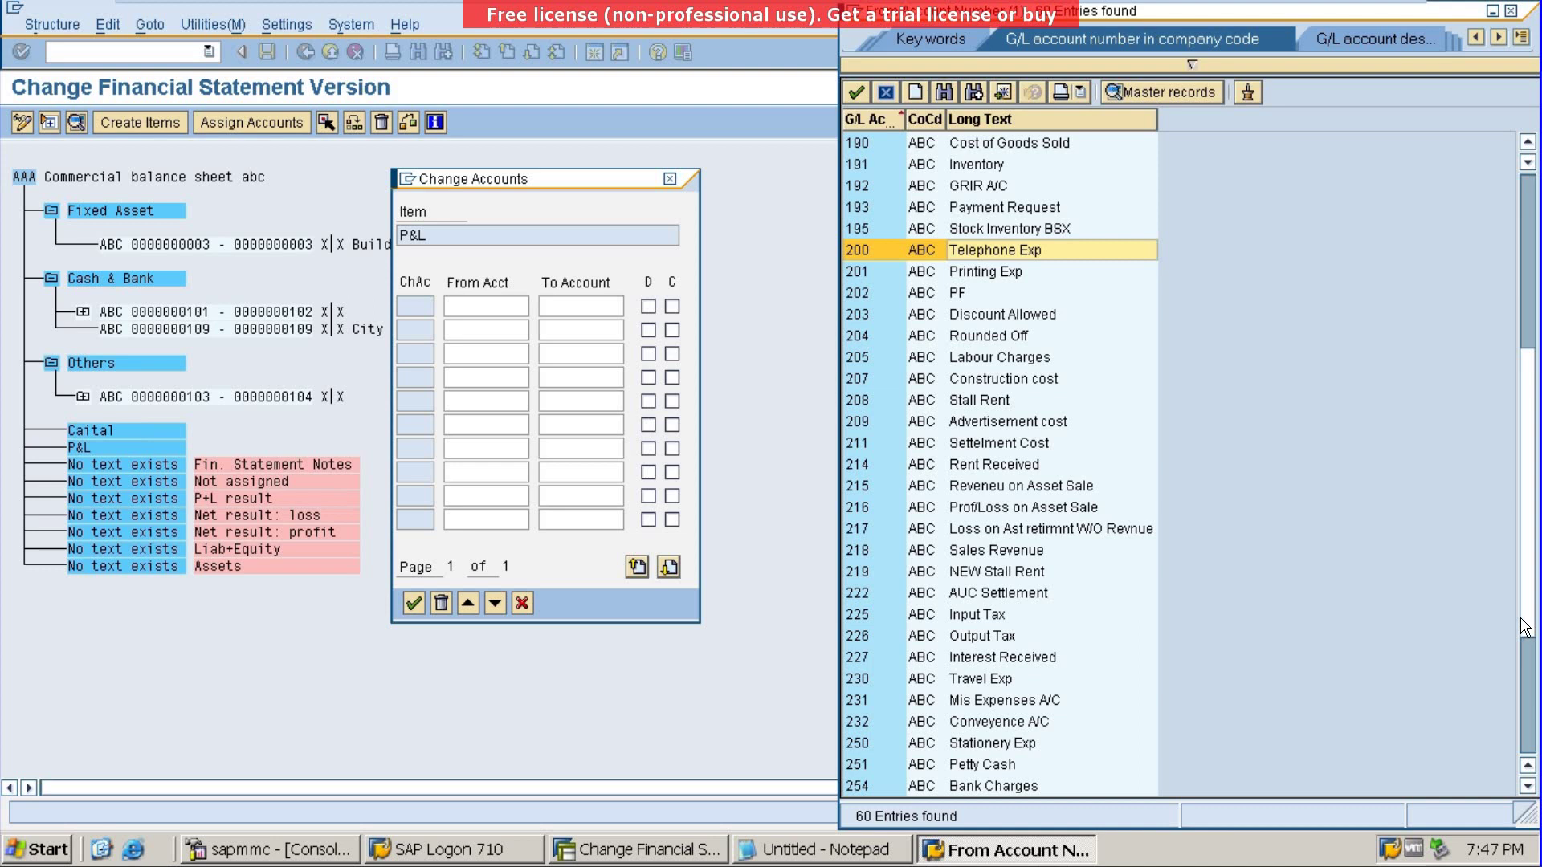
{"action": "scroll", "coordinate": [1524, 720], "scroll_direction": "down", "scroll_amount": 3}
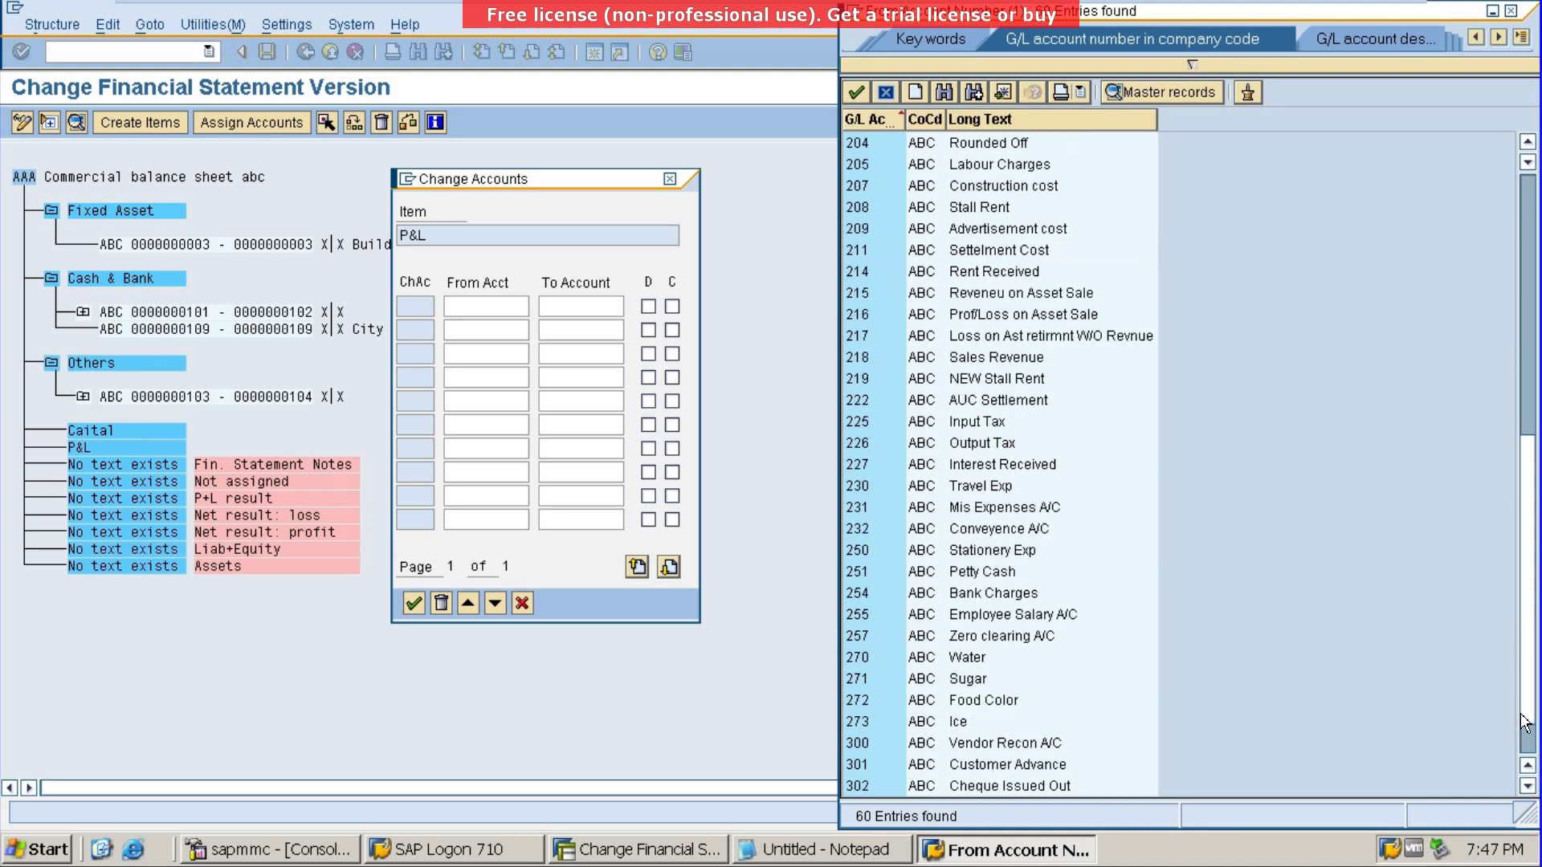
{"action": "left_click", "coordinate": [954, 727]}
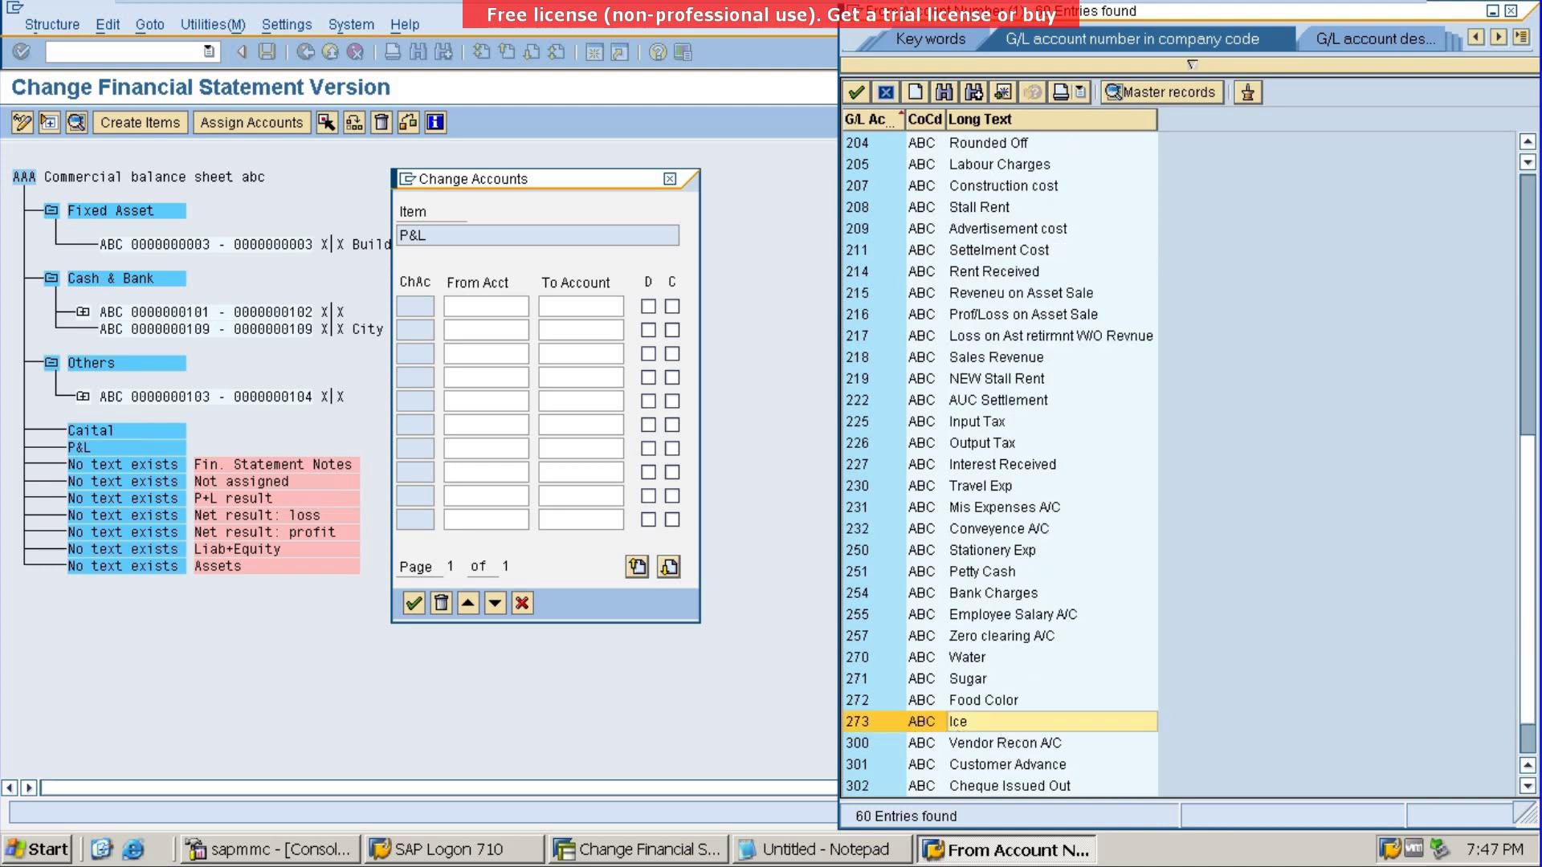
Step: Assign accounts 200 to 273 to the P&L item with debit and credit flagged, and confirm
{"action": "left_click", "coordinate": [1510, 10]}
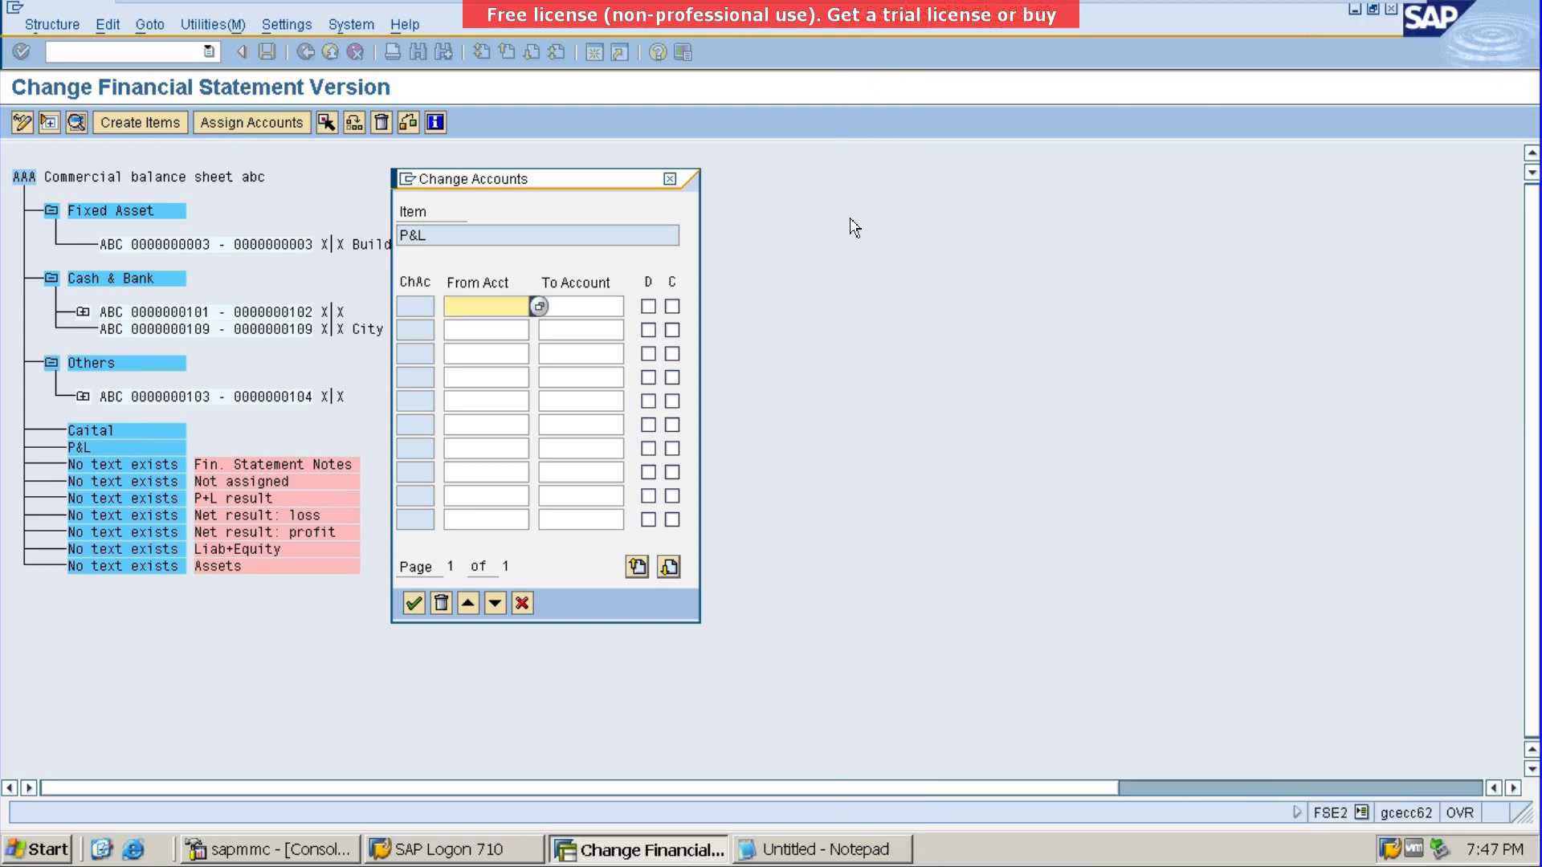
{"action": "type", "text": "200"}
{"action": "key", "text": "Tab"}
{"action": "type", "text": "2"}
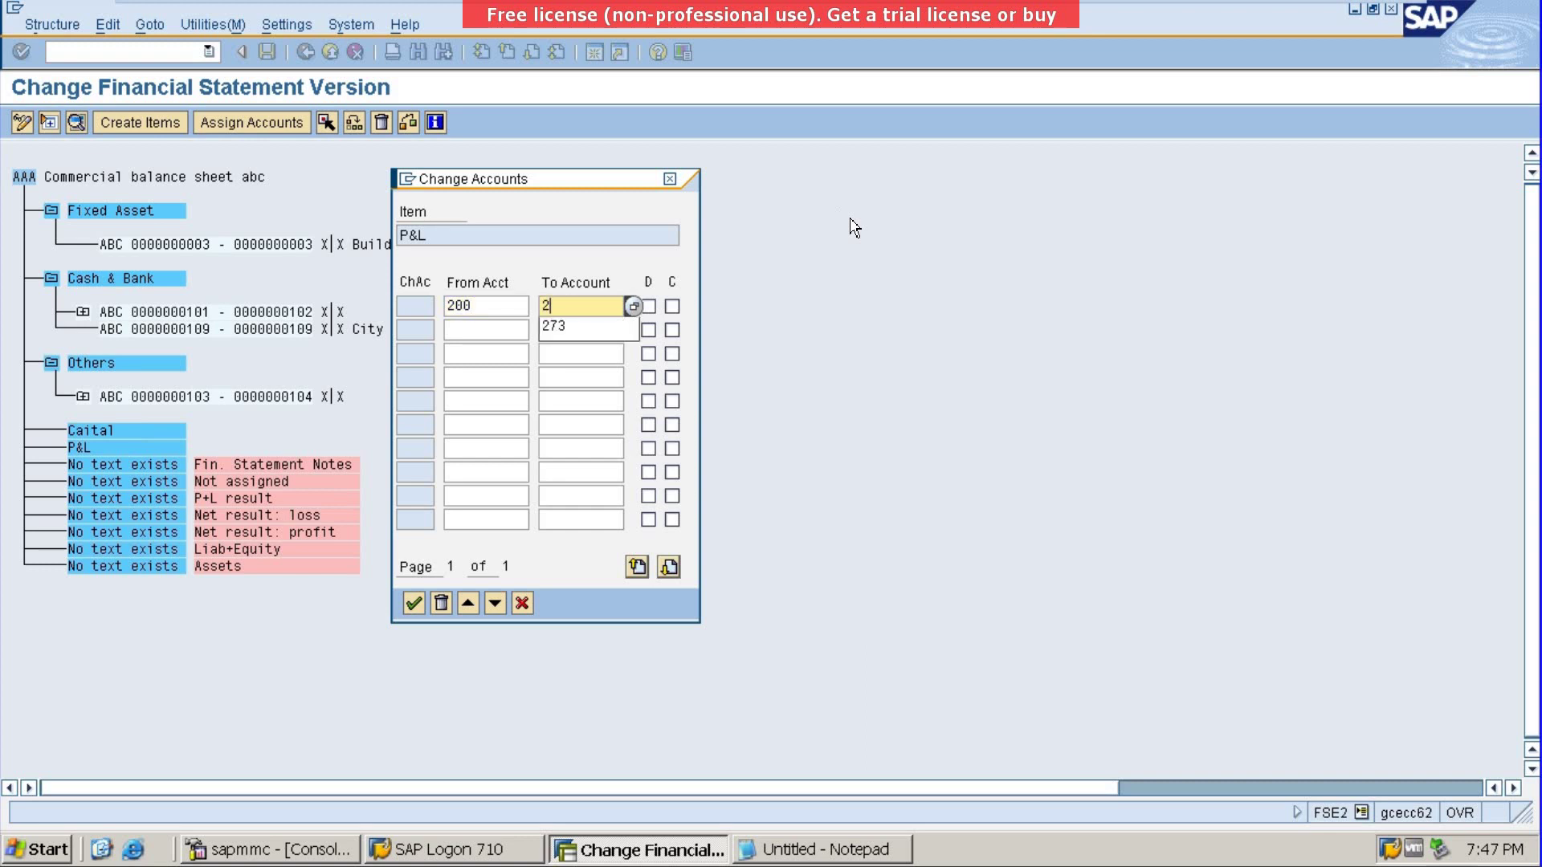
{"action": "type", "text": "73"}
{"action": "key", "text": "Tab"}
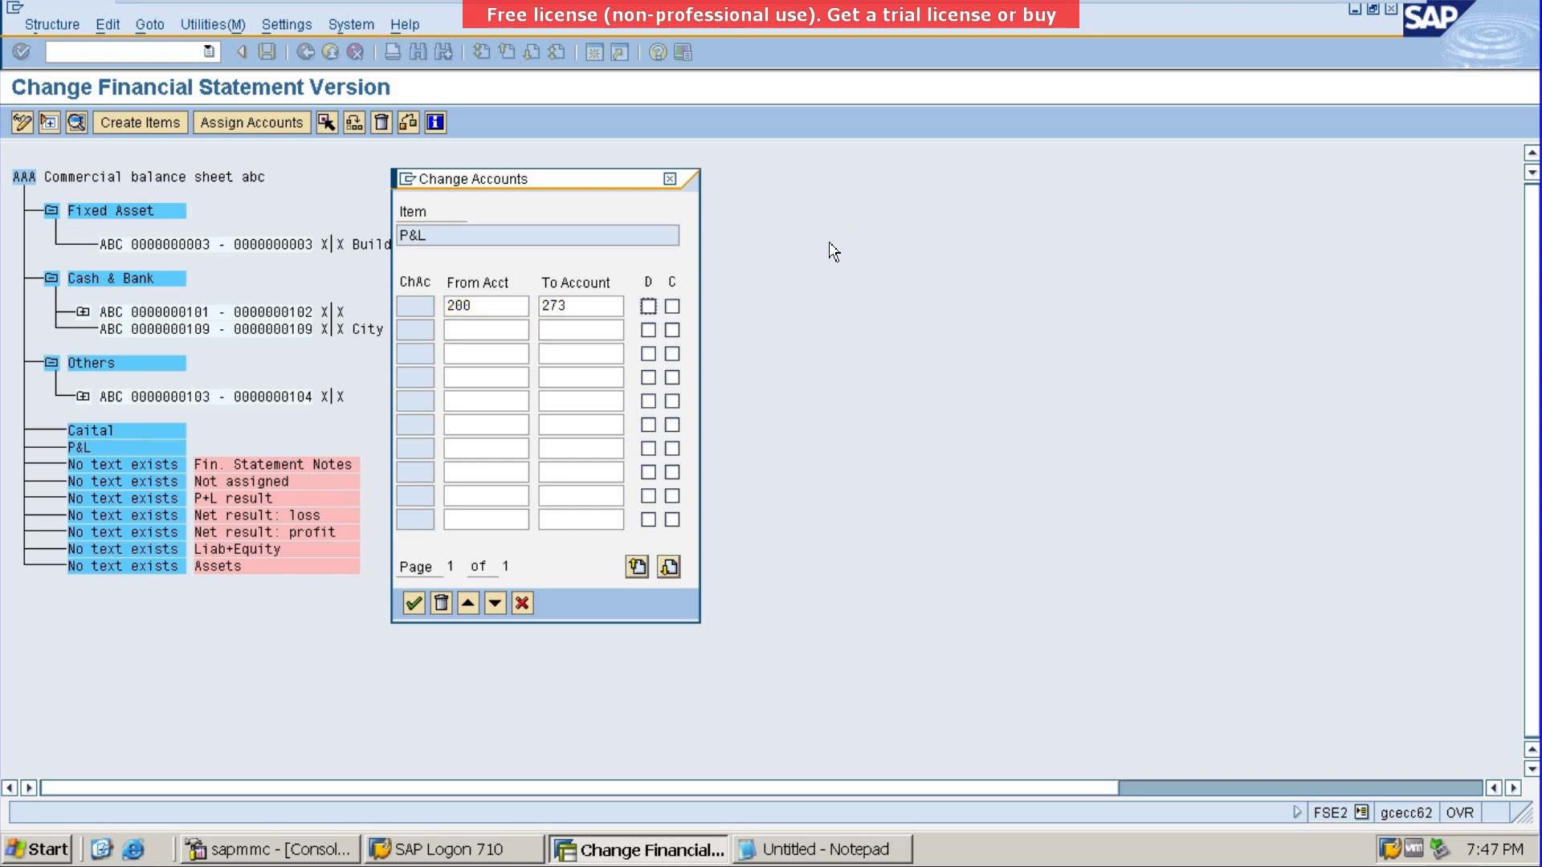
{"action": "left_click", "coordinate": [649, 307]}
{"action": "left_click", "coordinate": [672, 306]}
{"action": "left_click", "coordinate": [413, 602]}
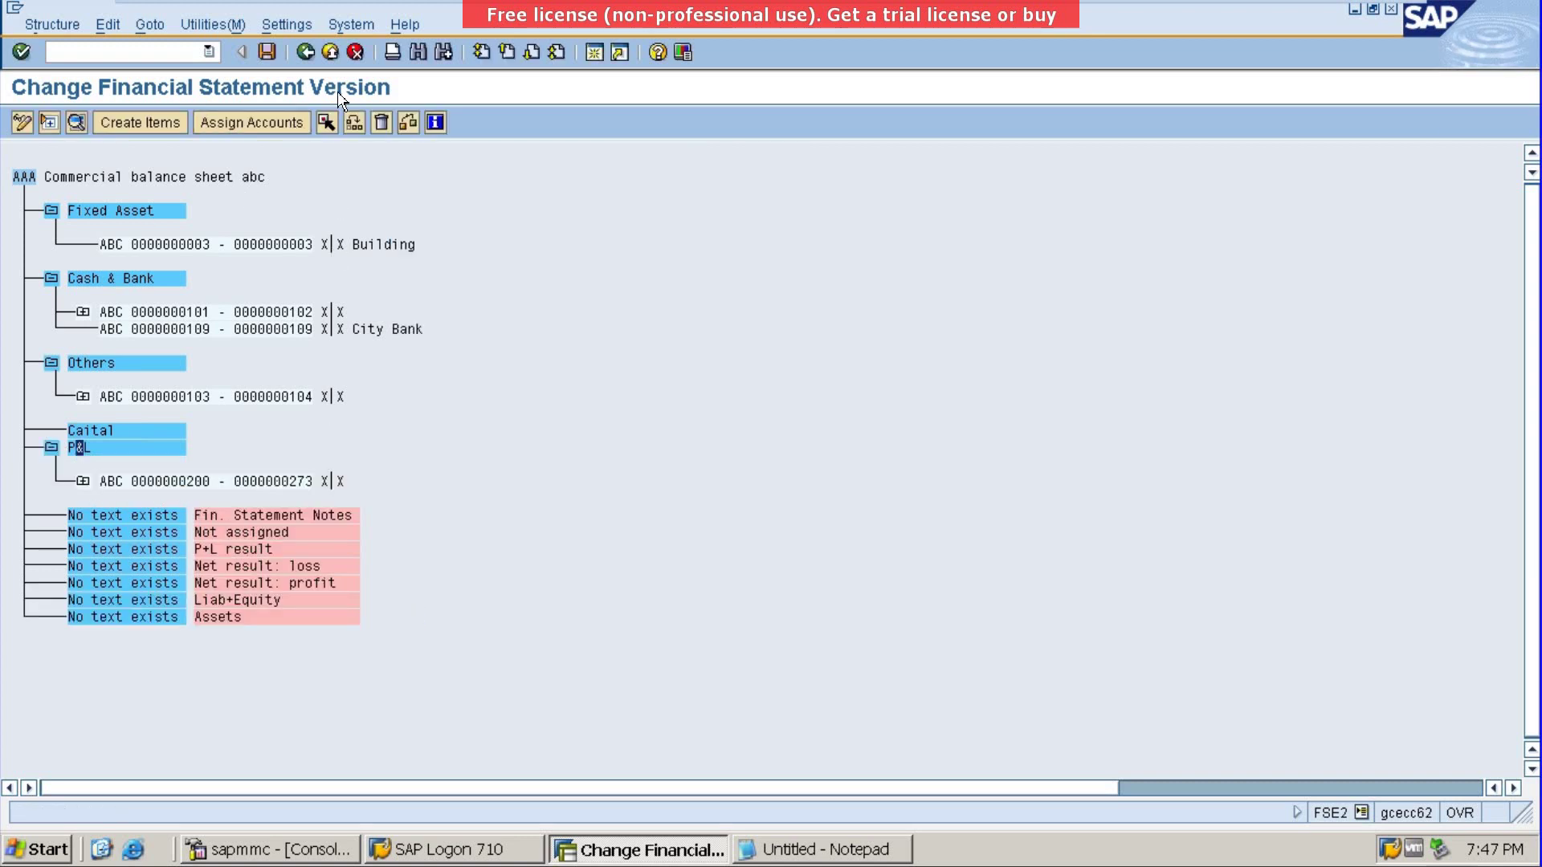
Step: Save version AAA under the Customizing request and exit back to Display IMG
{"action": "left_click", "coordinate": [260, 51]}
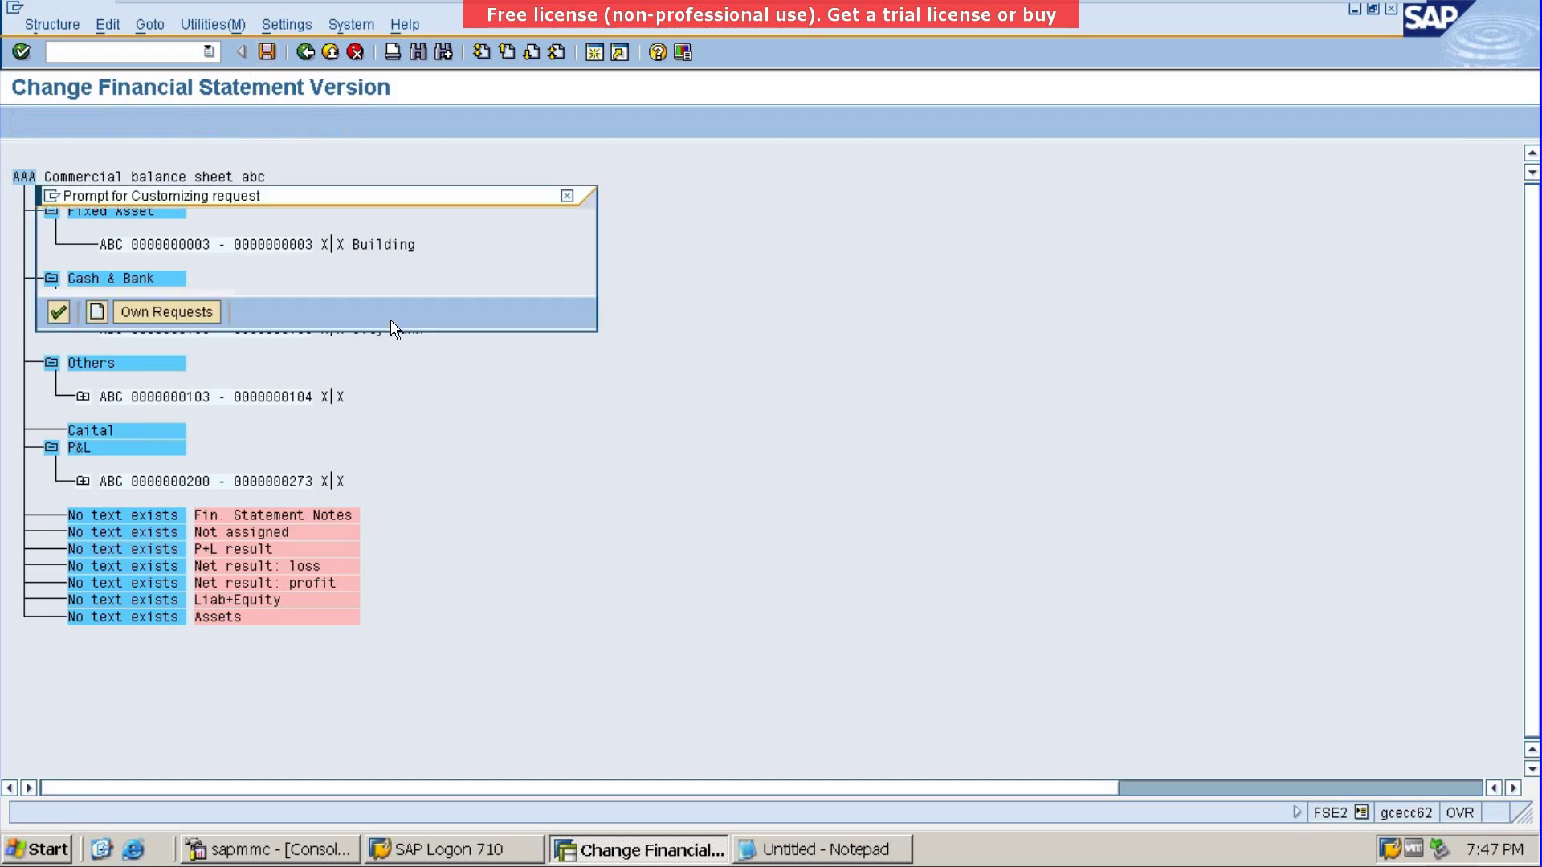
{"action": "key", "text": "Return"}
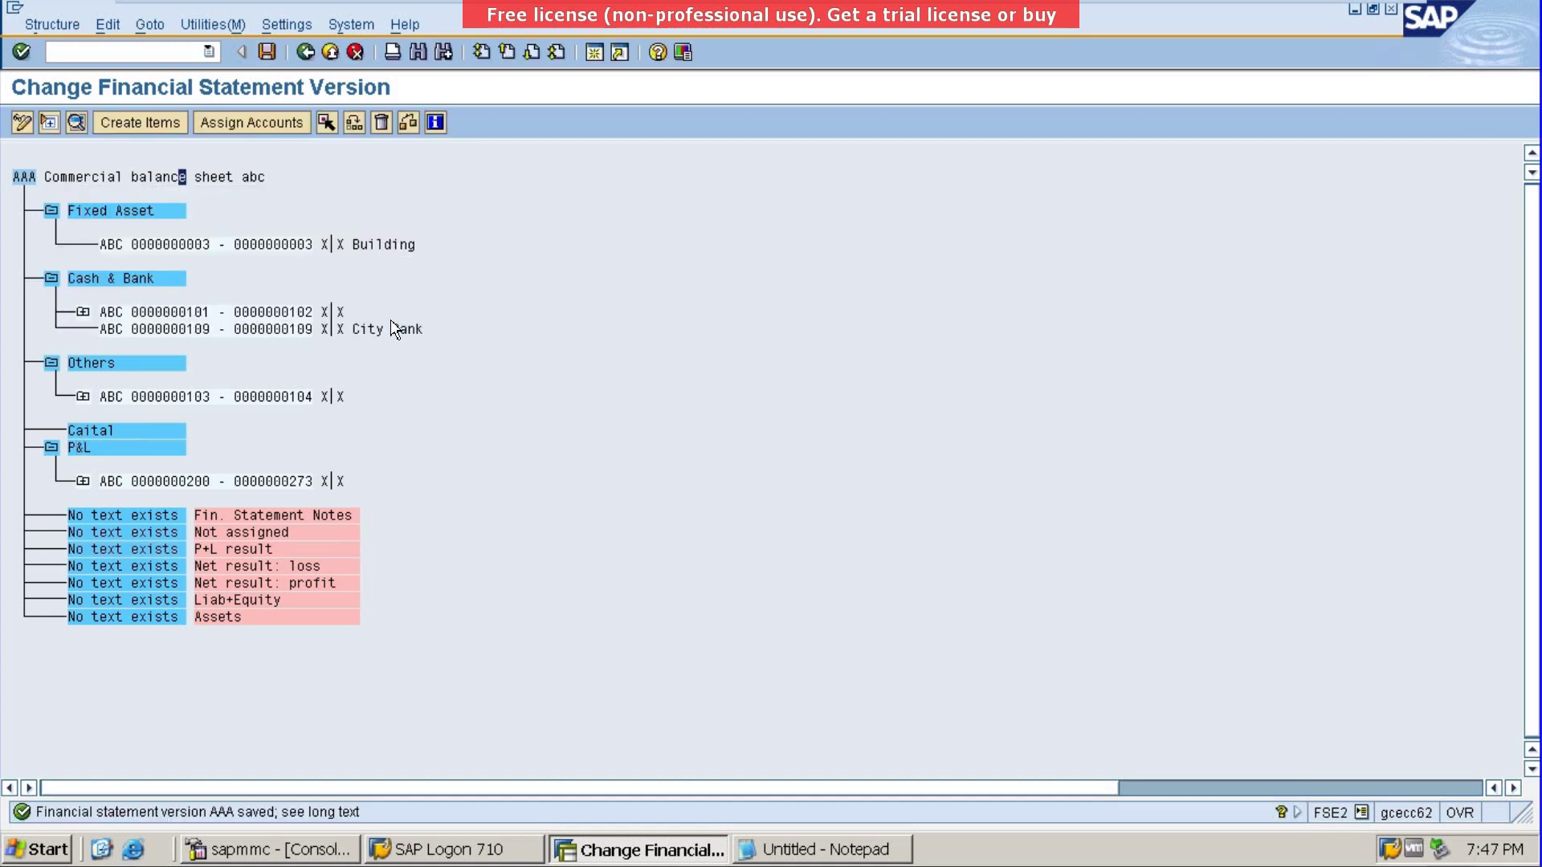
{"action": "left_click", "coordinate": [330, 53]}
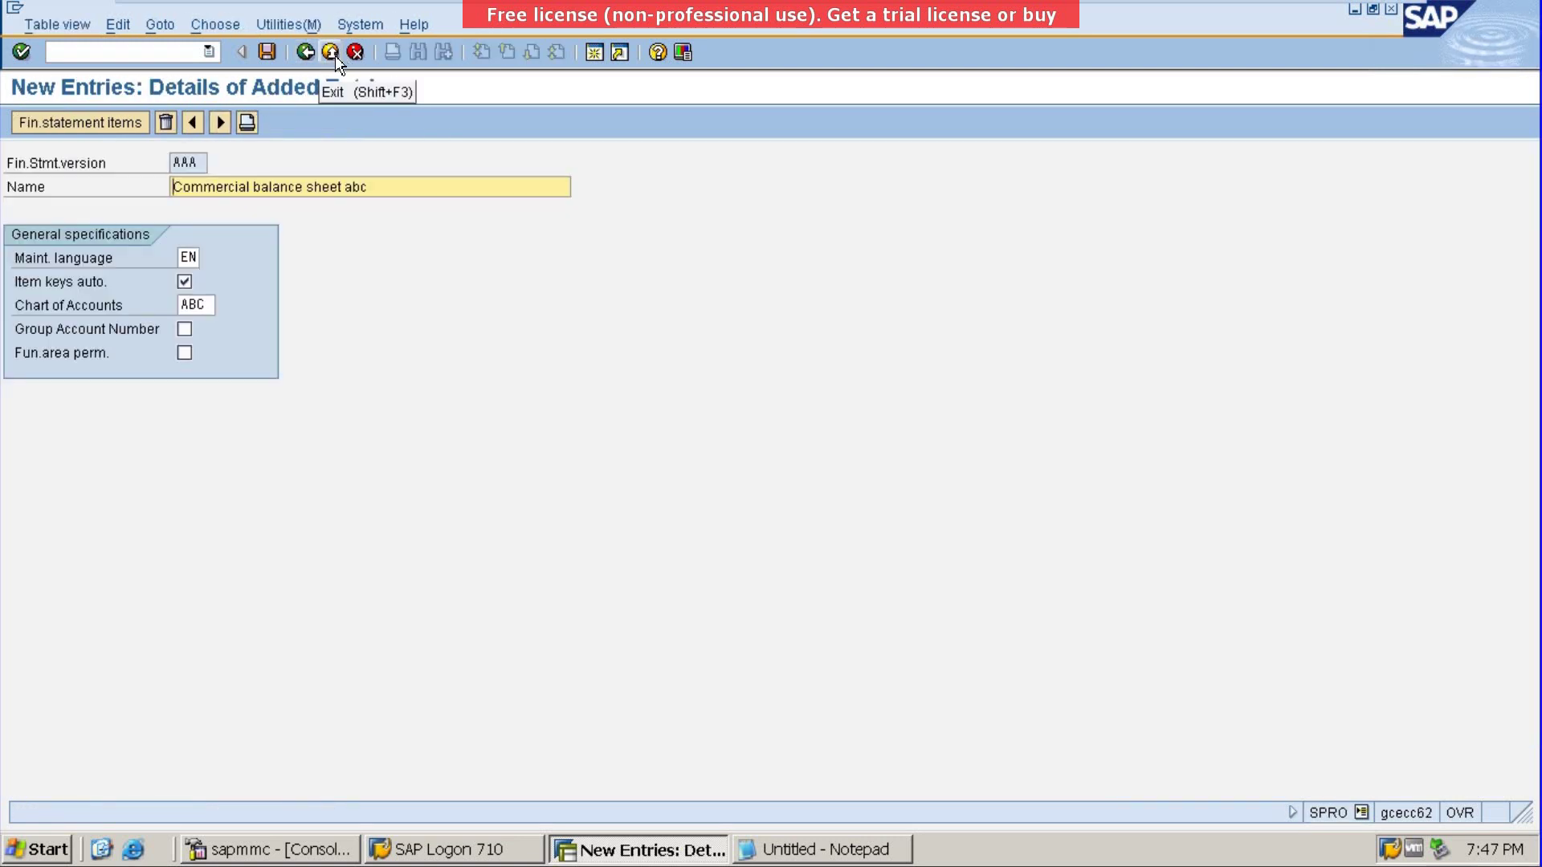
{"action": "left_click", "coordinate": [335, 56]}
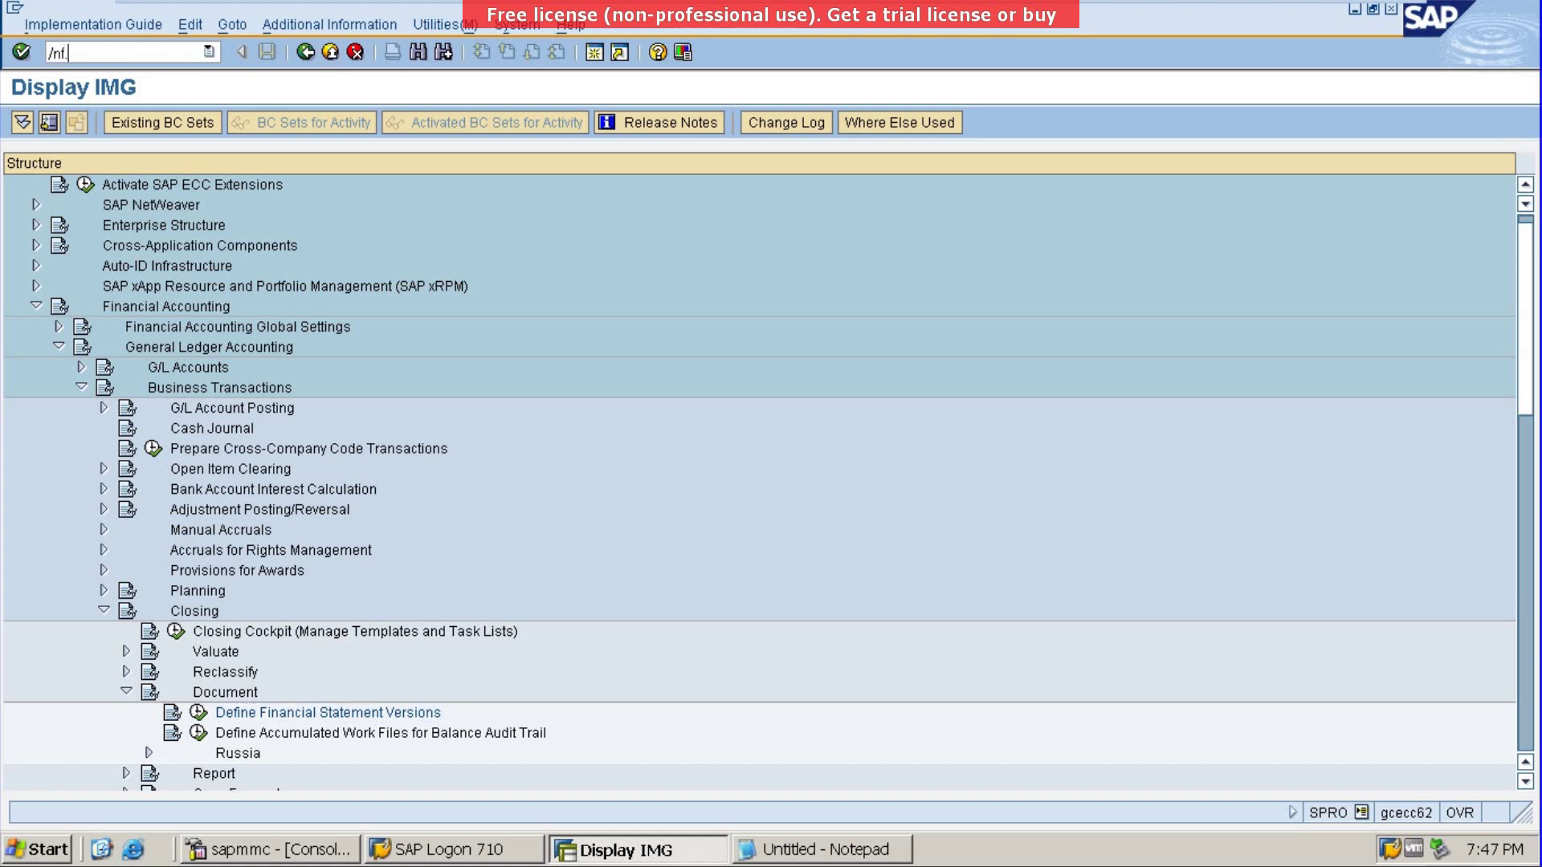
Step: Set up the F.01 report for company code abc and version AAA with ALV Tree Control output
{"action": "type", "text": "/nf.01"}
{"action": "key", "text": "Return"}
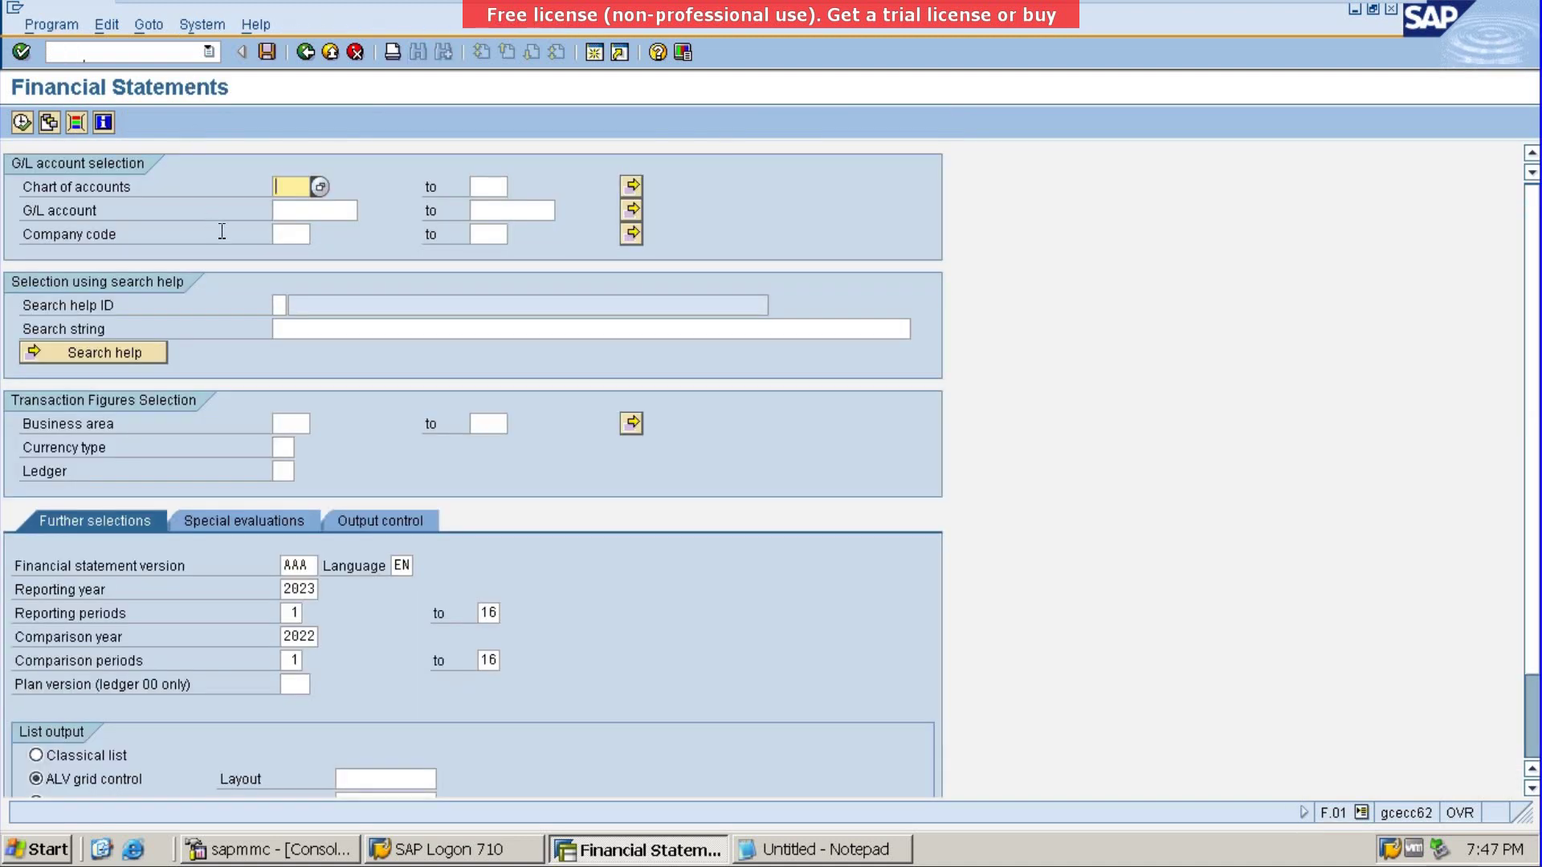
{"action": "left_click", "coordinate": [294, 235]}
{"action": "type", "text": "abc"}
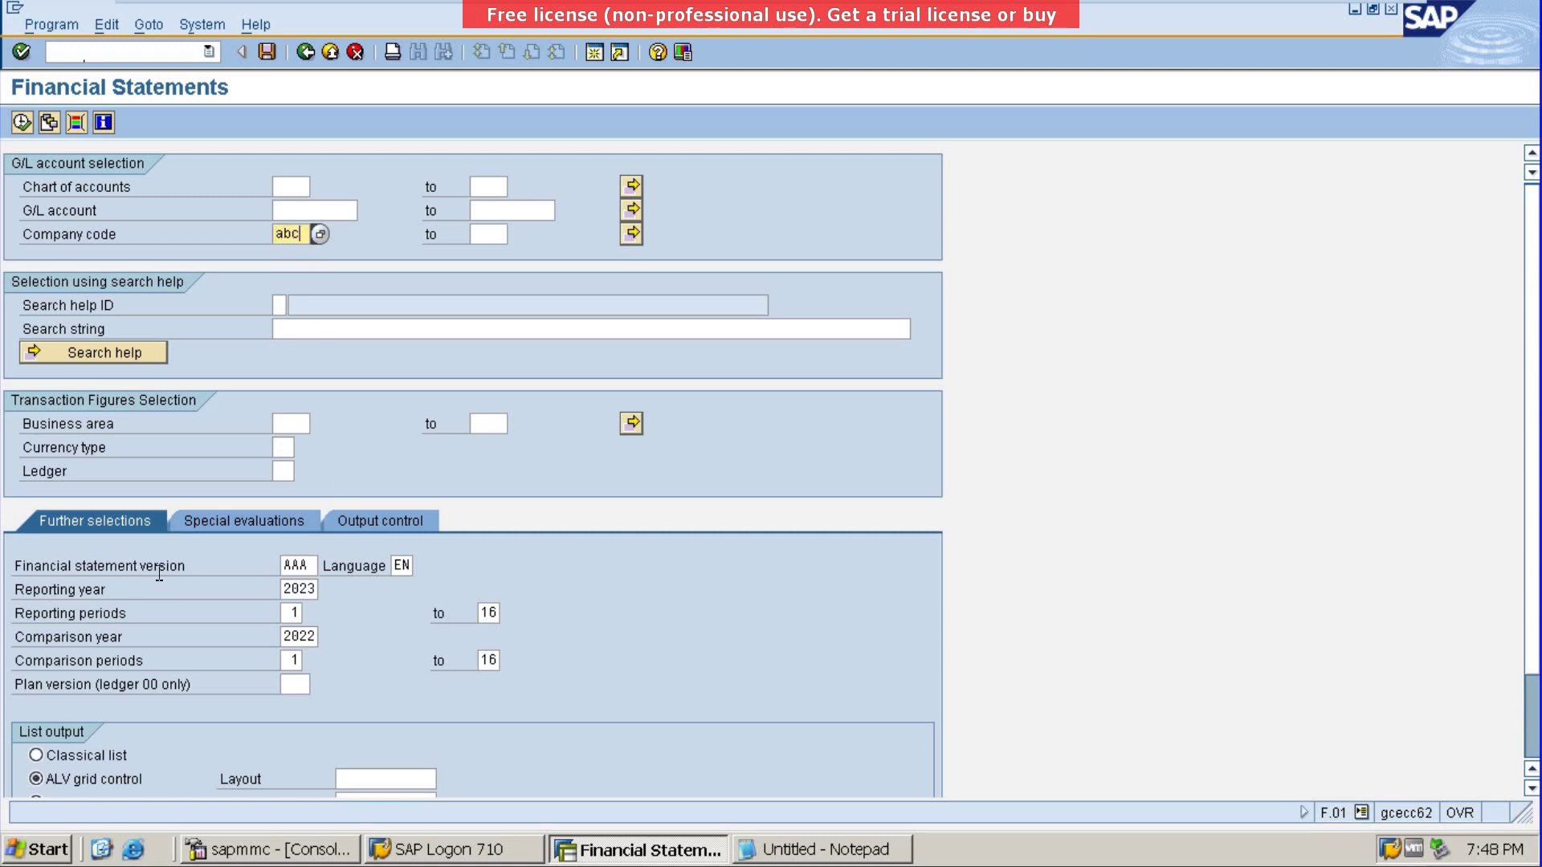
{"action": "left_click", "coordinate": [306, 567]}
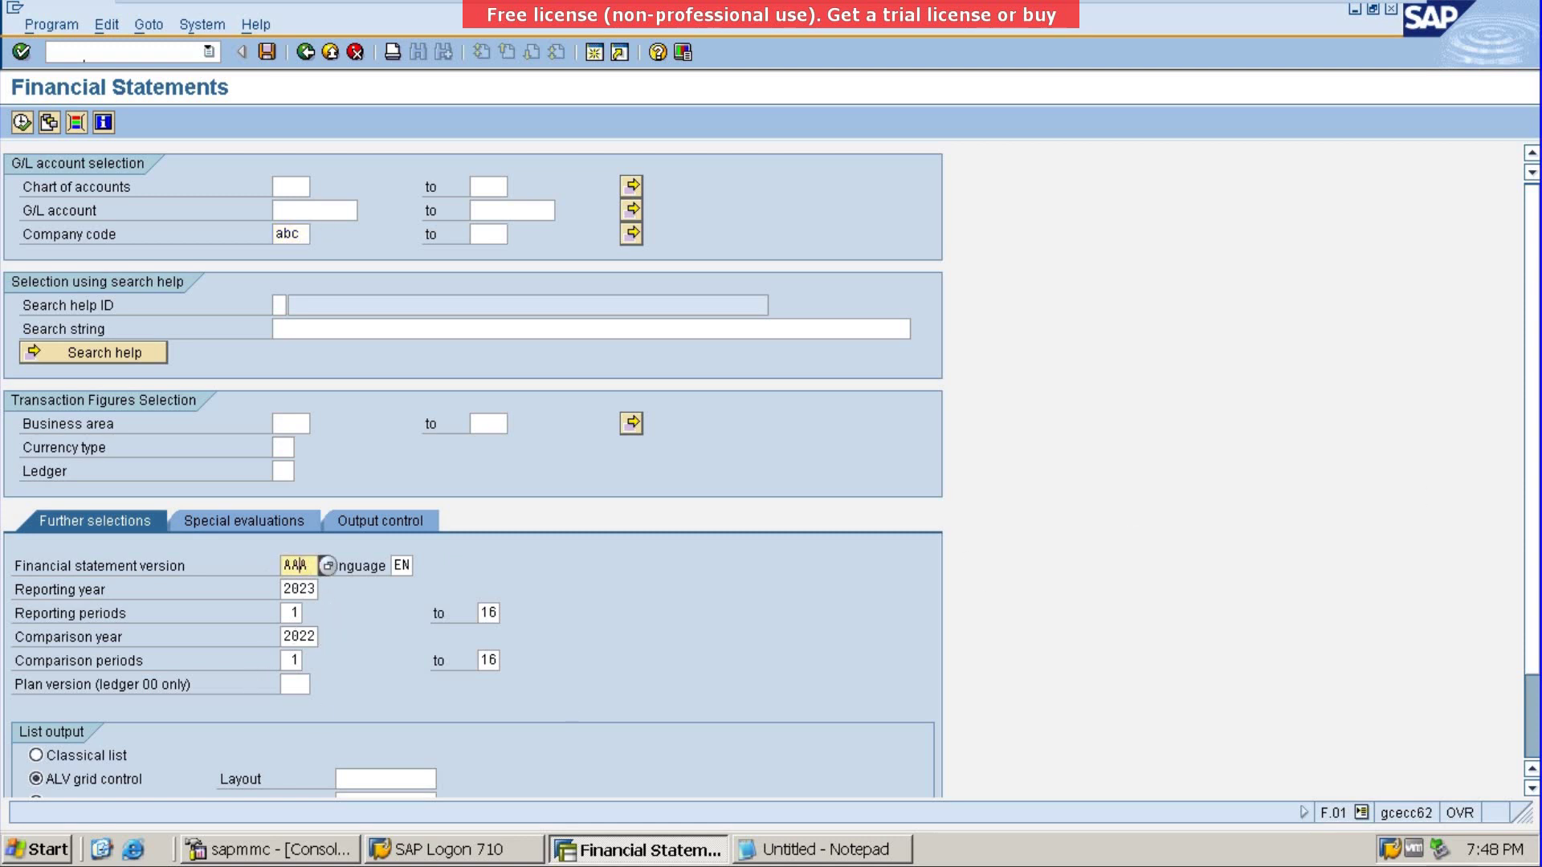
{"action": "scroll", "coordinate": [1536, 632], "scroll_direction": "down", "scroll_amount": 4}
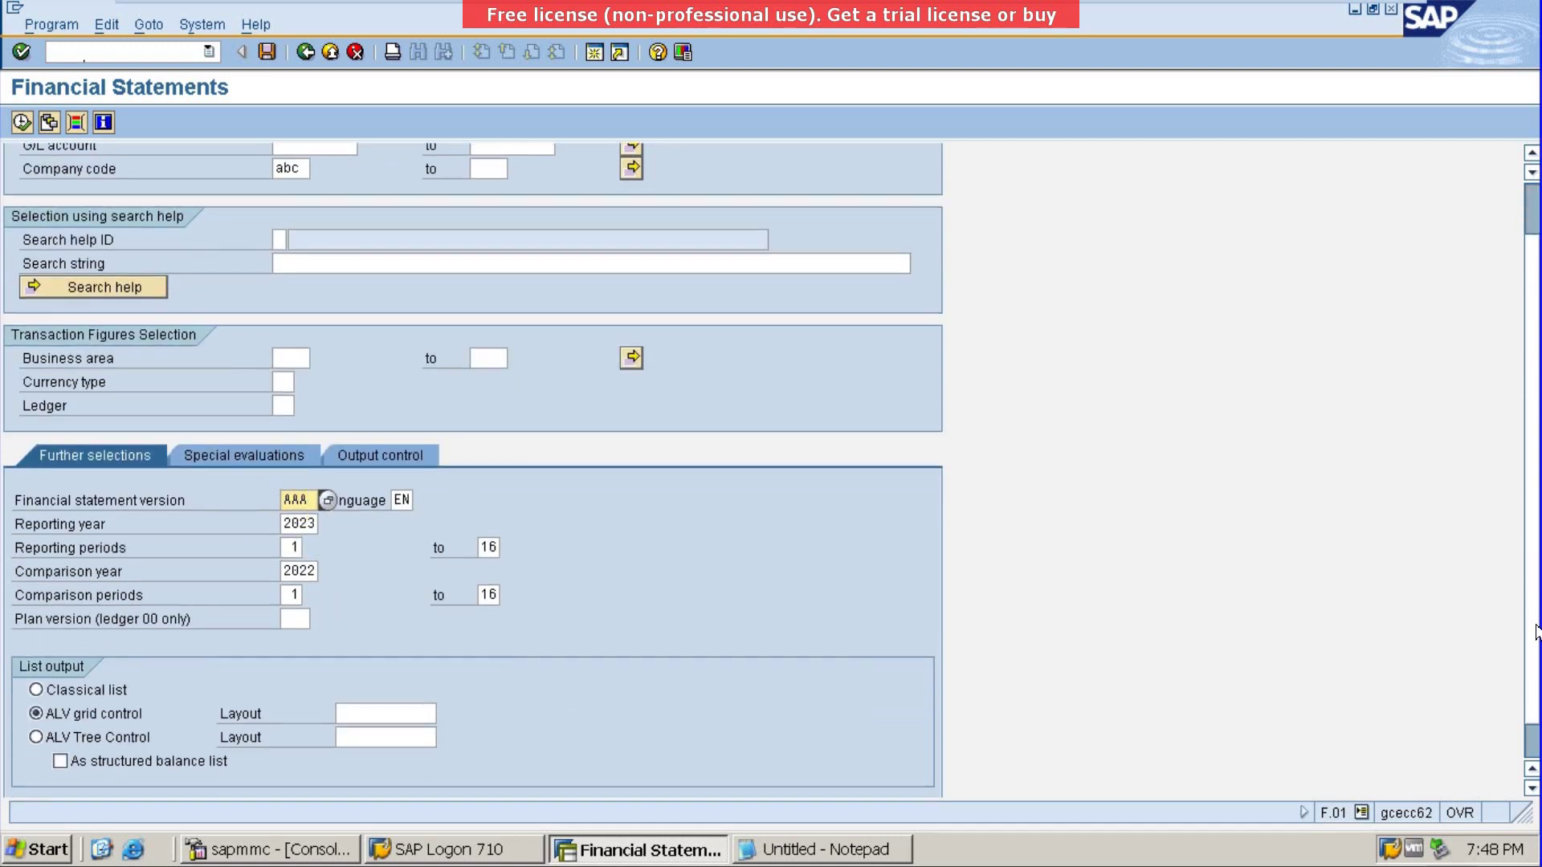
{"action": "scroll", "coordinate": [1536, 631], "scroll_direction": "down", "scroll_amount": 1}
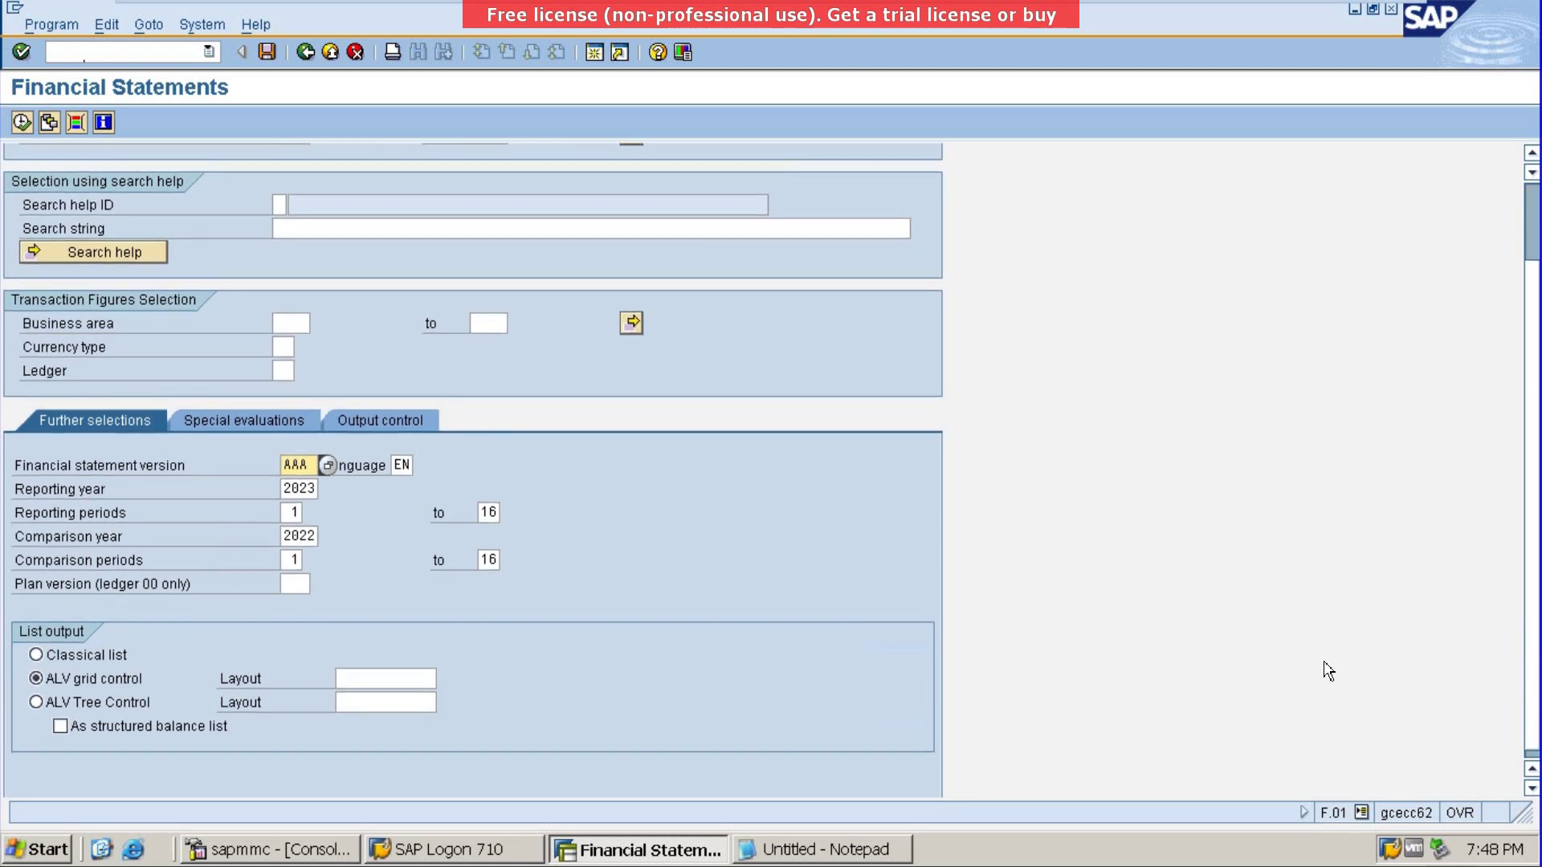
{"action": "left_click", "coordinate": [36, 701]}
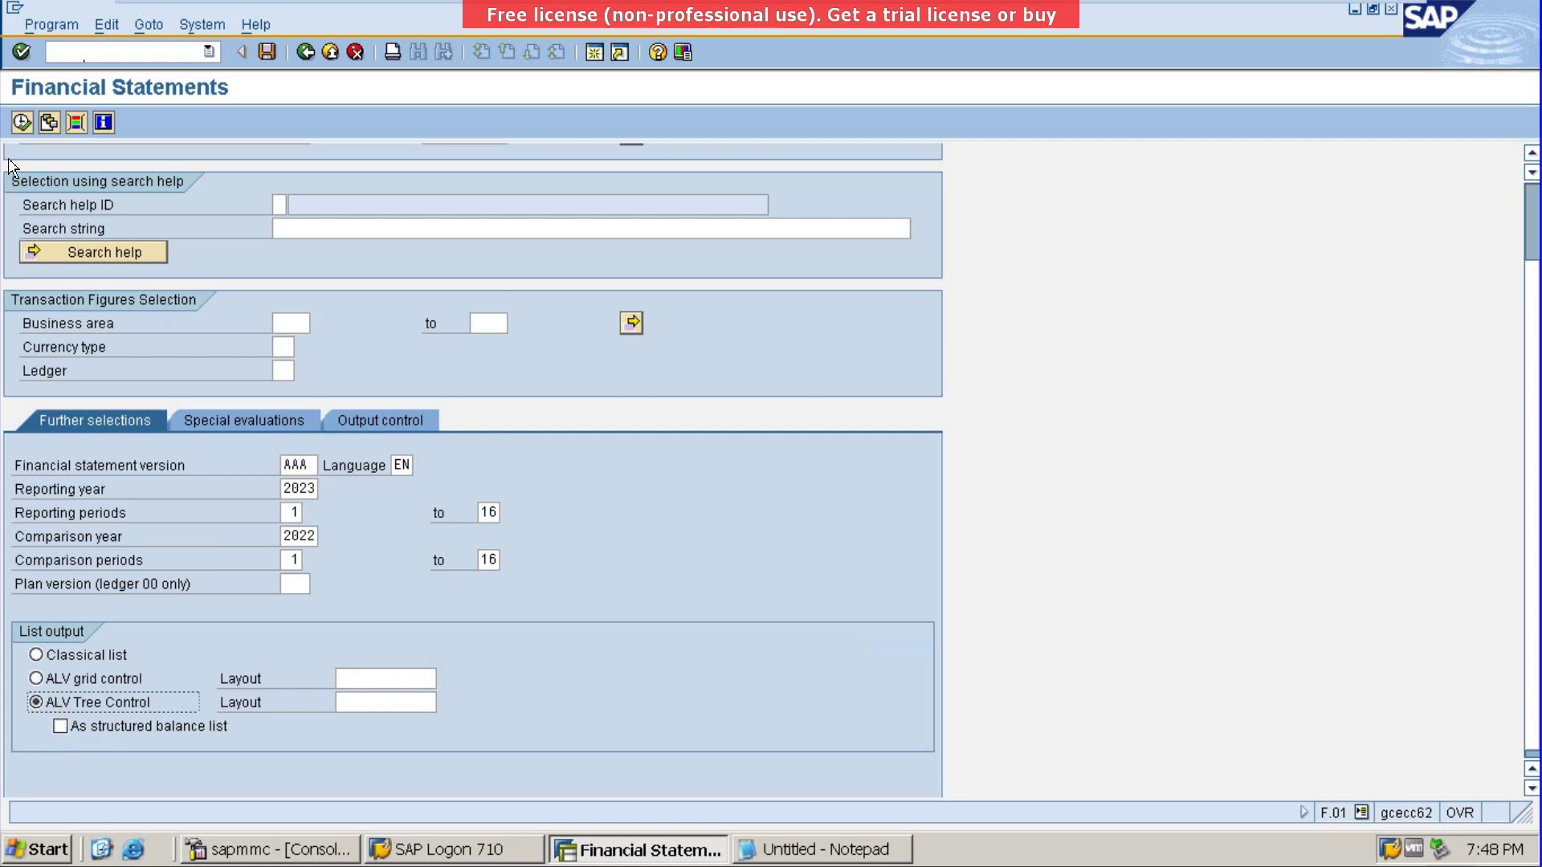
Step: Execute the report and expand SBI Bank Account, Cust Recon A/C, Telephone Exp and Printing Exp
{"action": "left_click", "coordinate": [19, 125]}
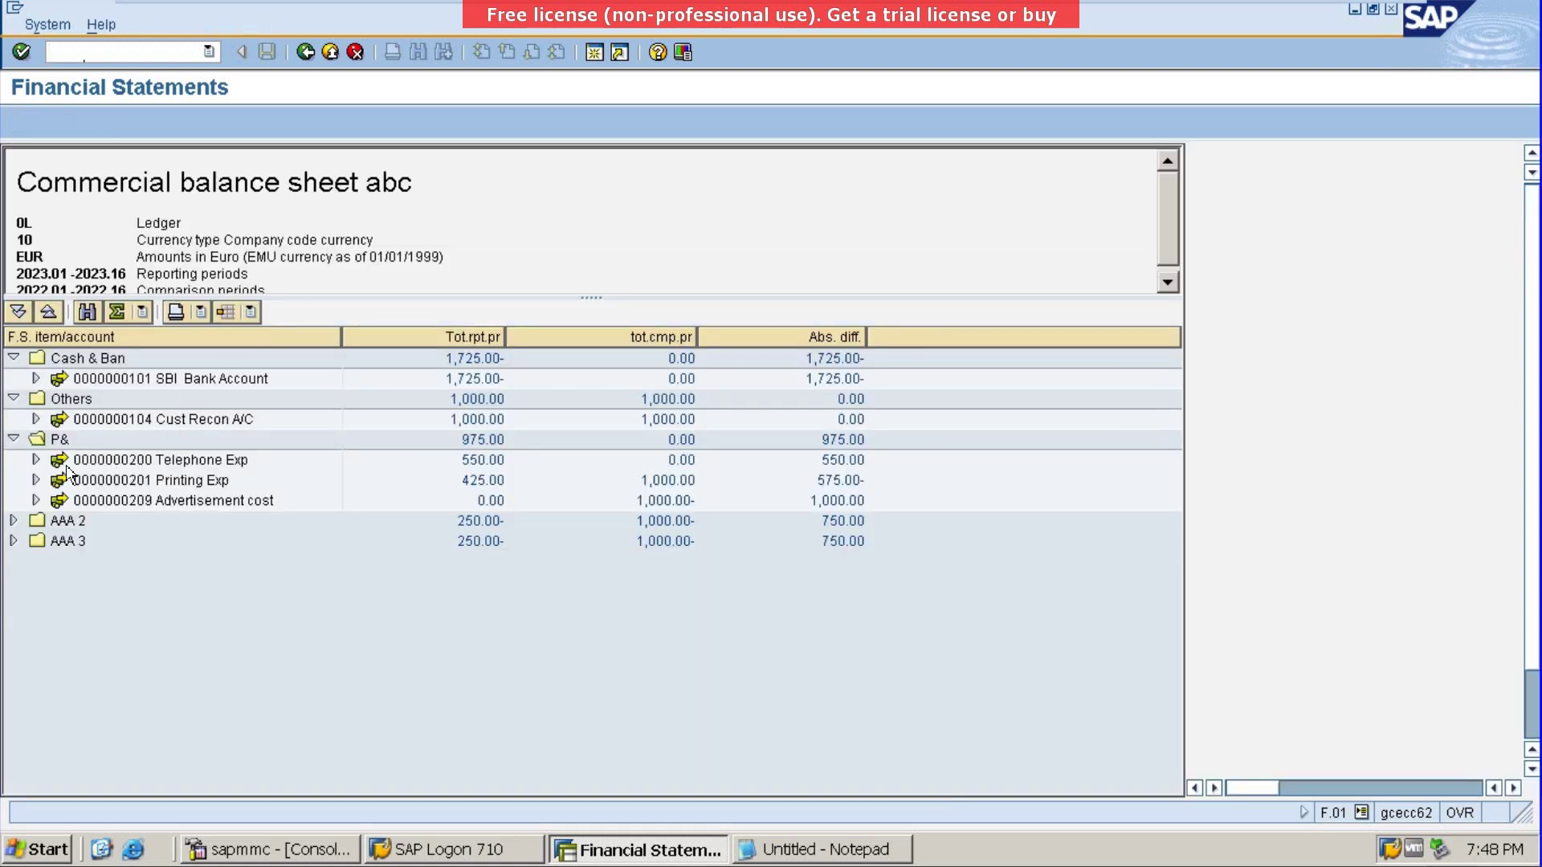
{"action": "left_click", "coordinate": [36, 380]}
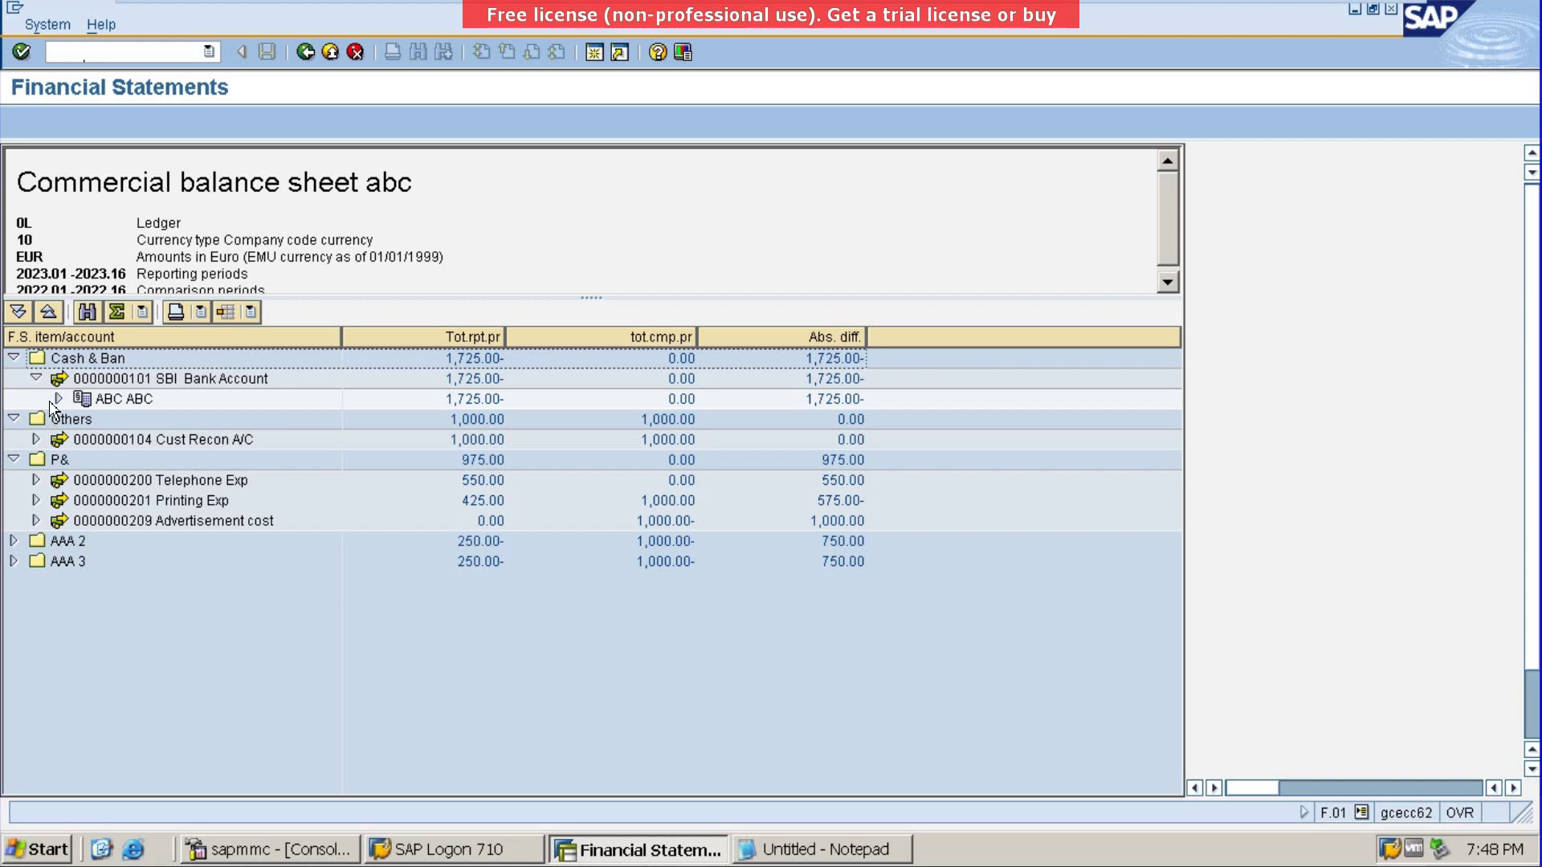
{"action": "left_click", "coordinate": [35, 441]}
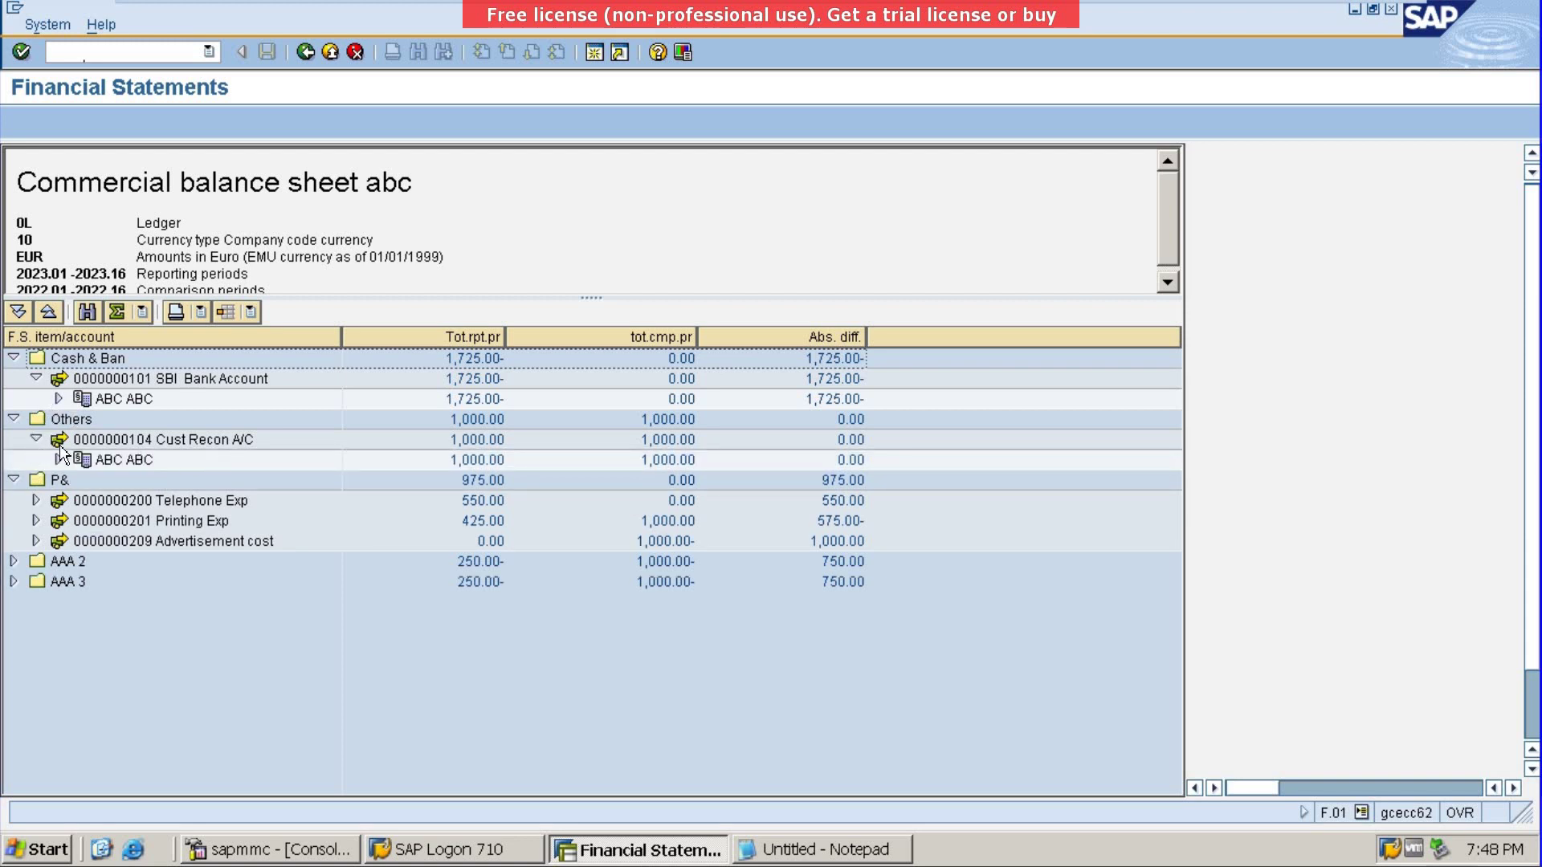
{"action": "left_click", "coordinate": [36, 501]}
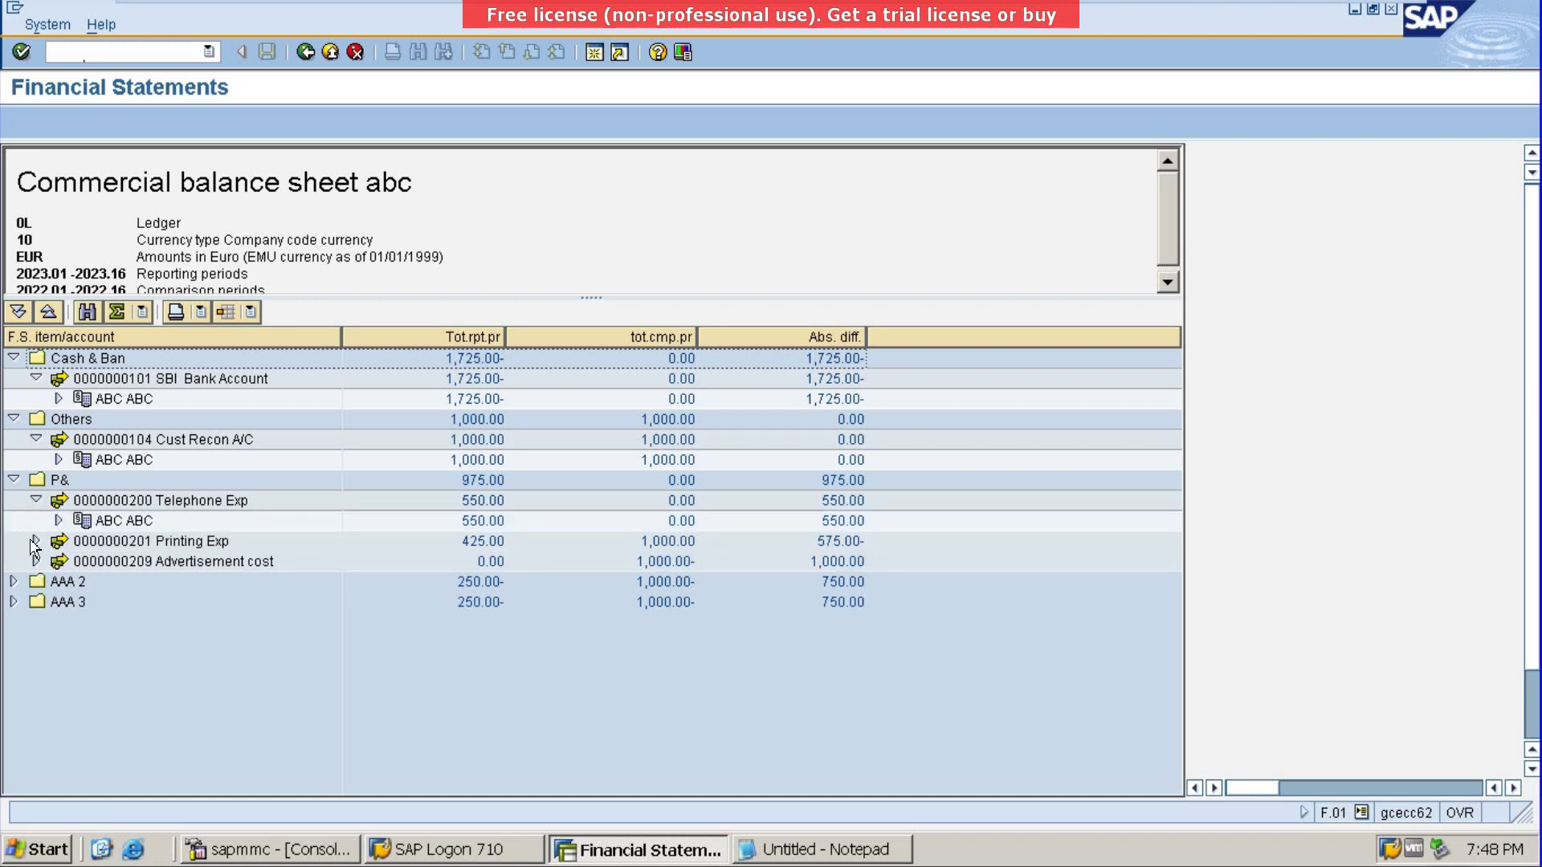
{"action": "left_click", "coordinate": [34, 541]}
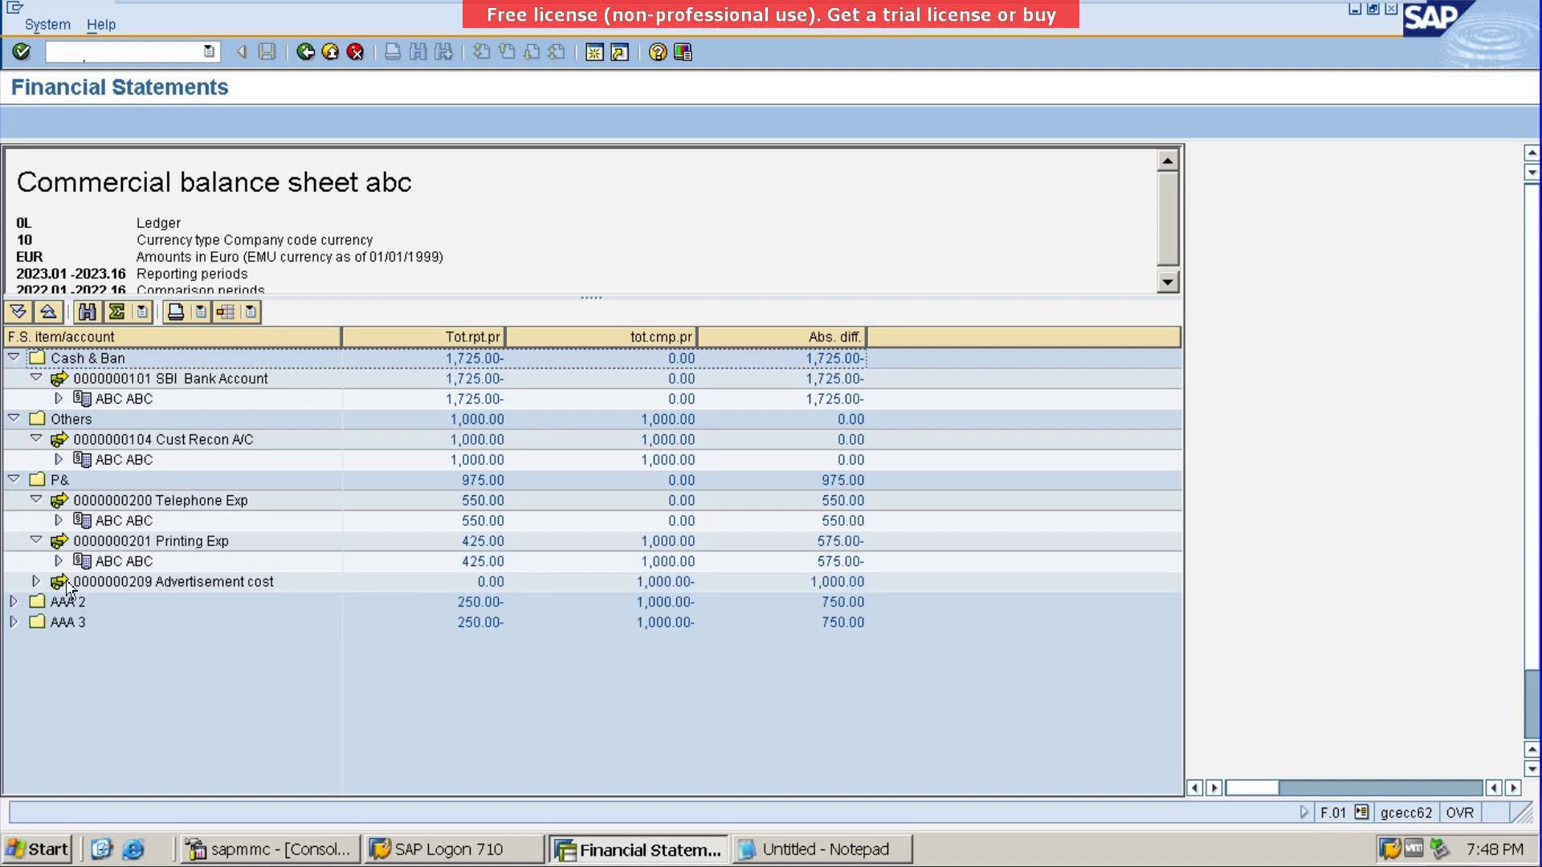
{"action": "left_click", "coordinate": [36, 581]}
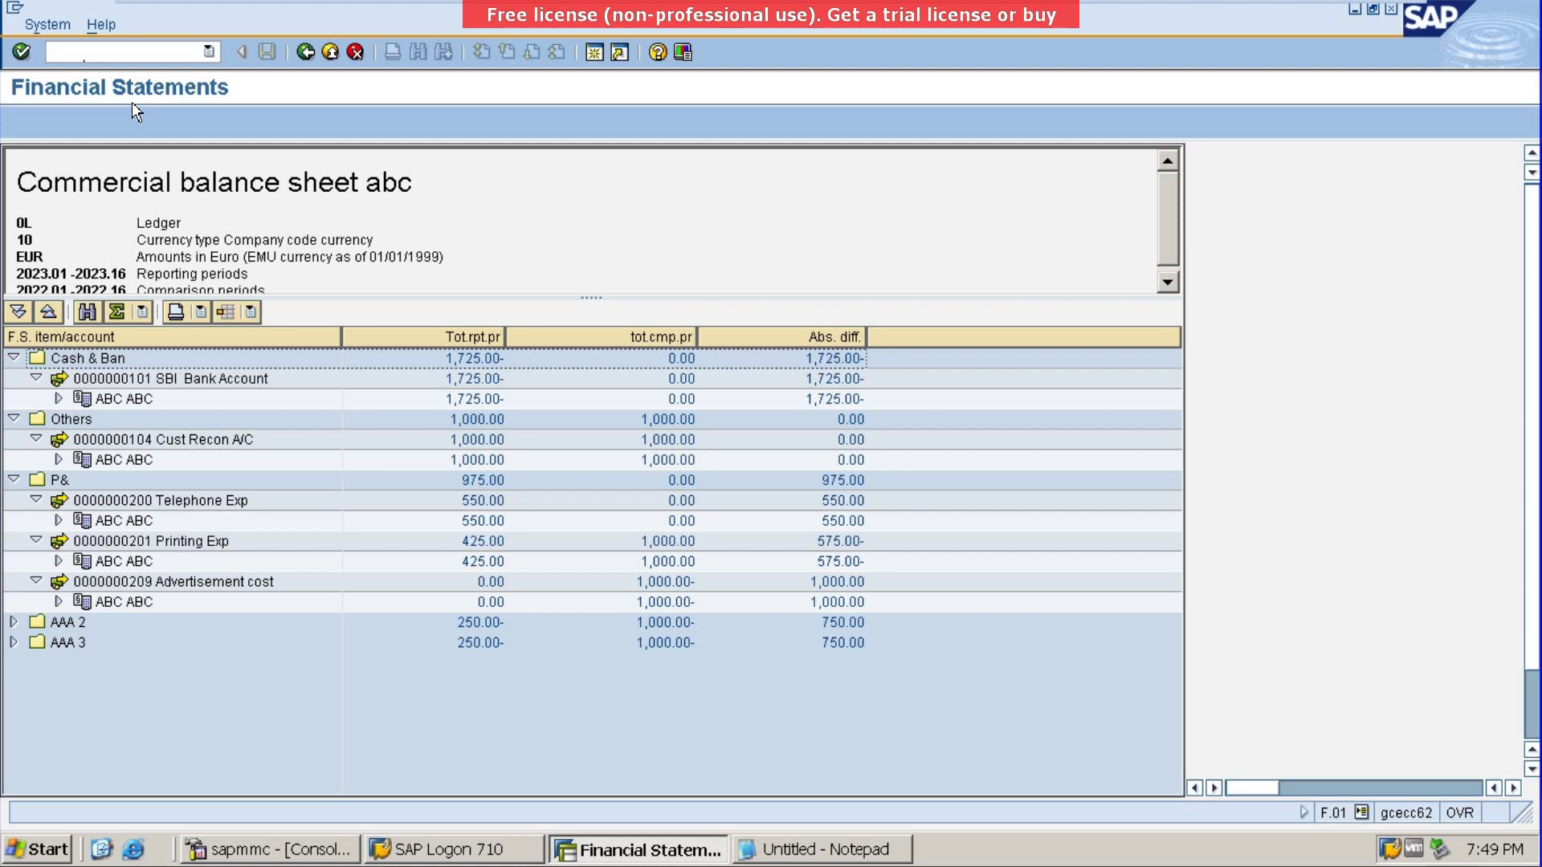
{"action": "mouse_move", "coordinate": [584, 6]}
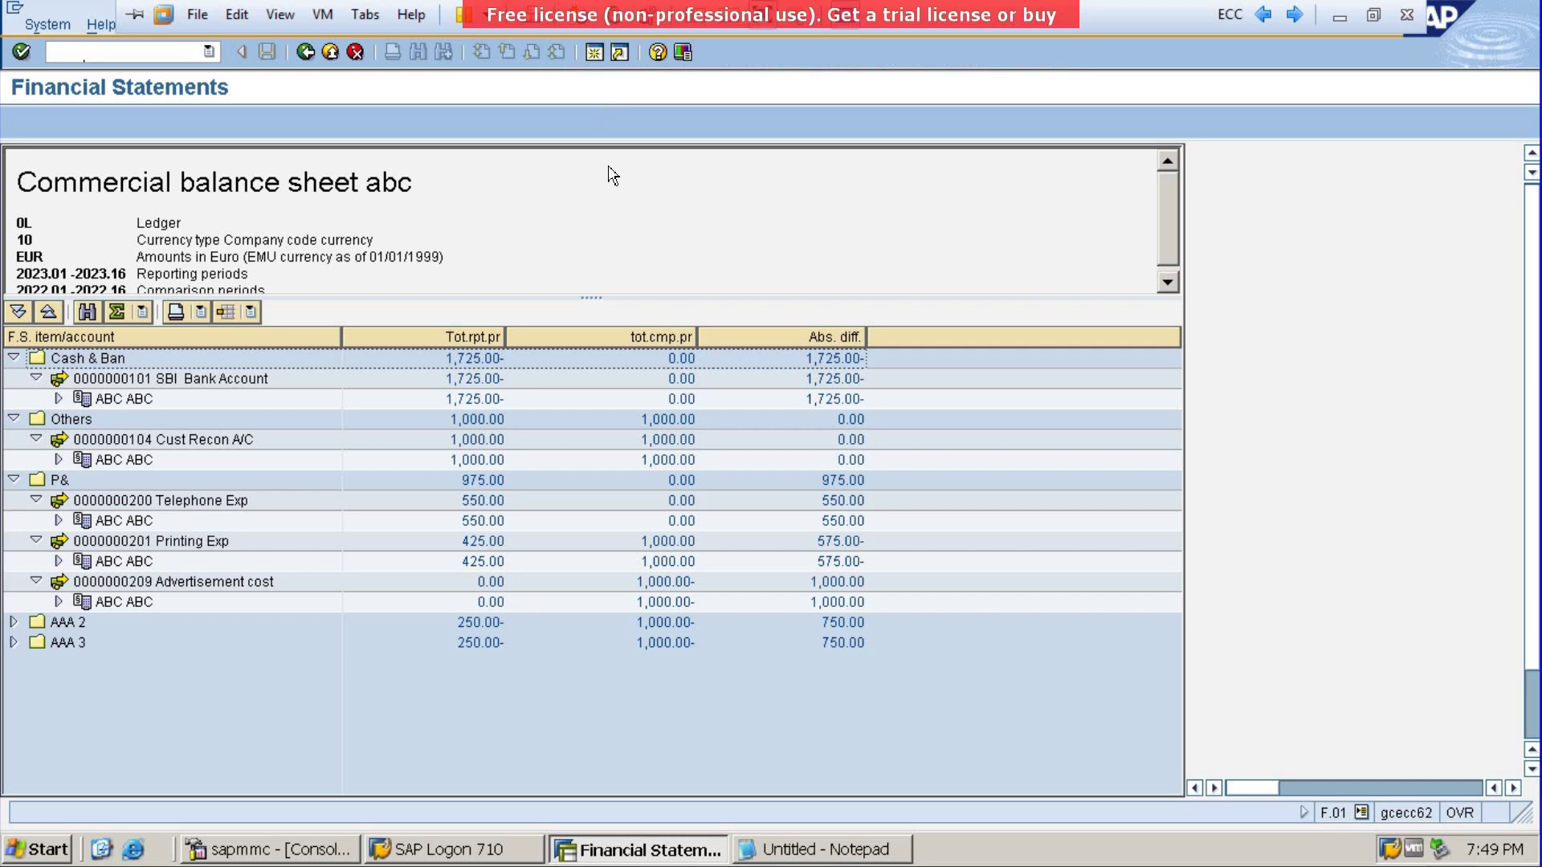